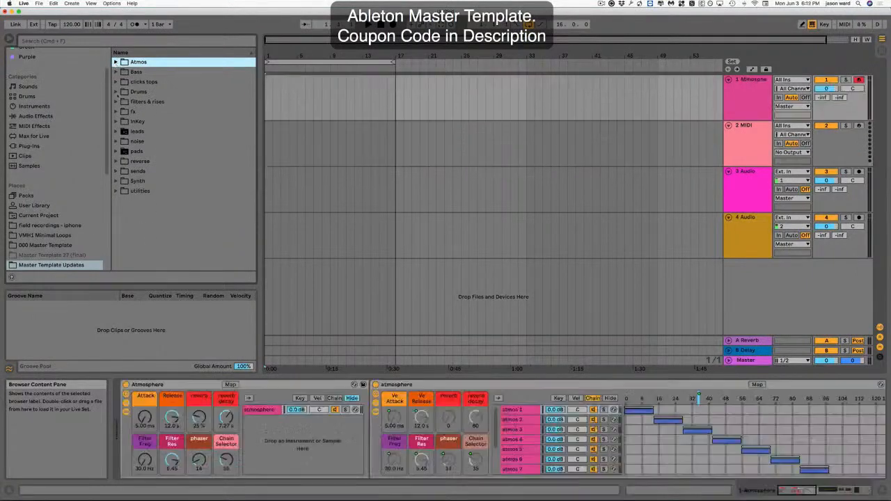
Open the Drums > crashes folder in the browser and load the Crash samples.adg rack onto track 1.
click(116, 92)
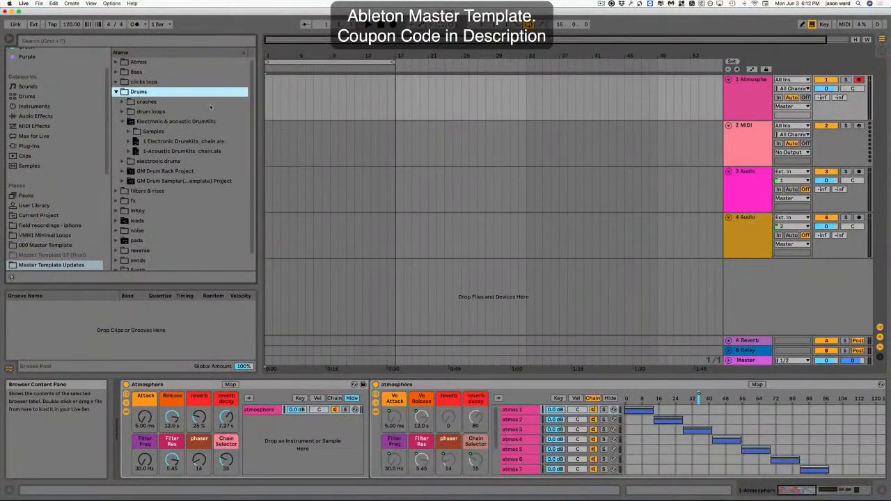
click(121, 102)
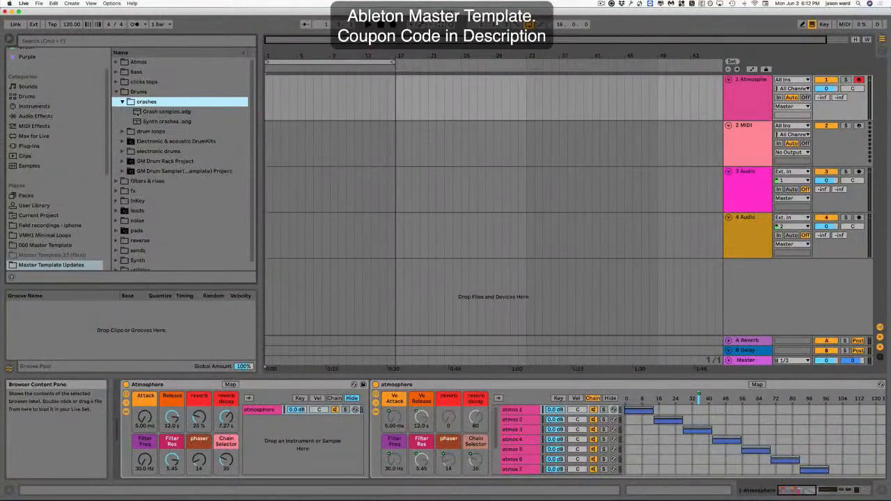
key(Down)
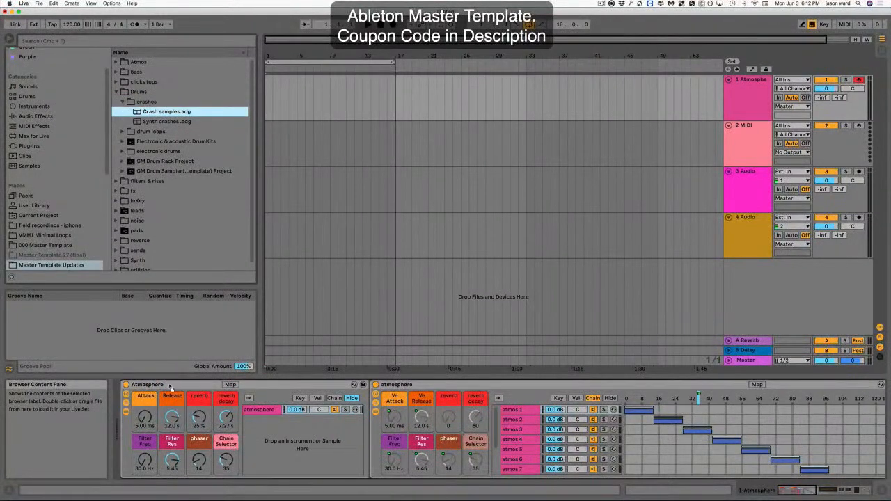
key(Return)
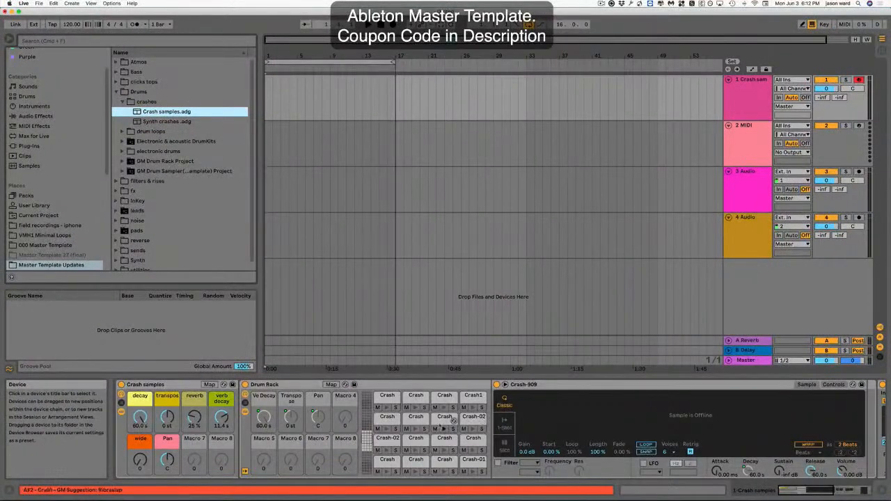
Audition the crash samples by switching the pad view and triggering several pads from the computer keyboard.
click(364, 440)
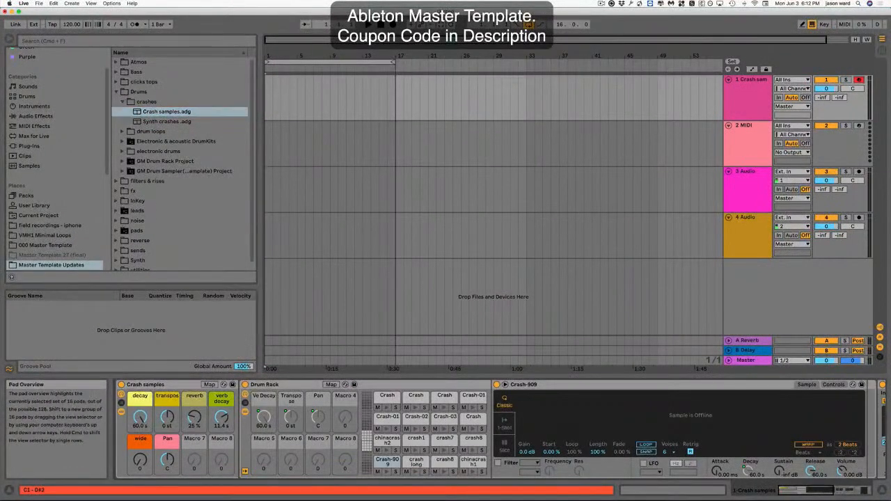
click(386, 472)
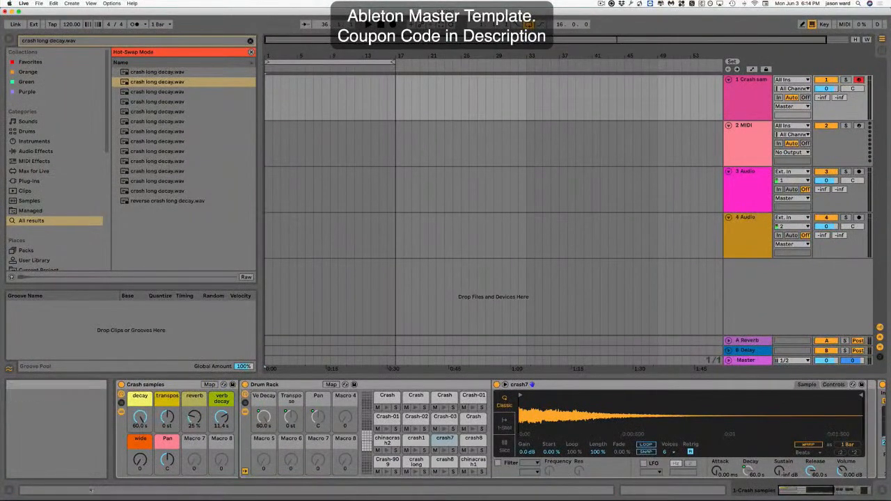
key(a)
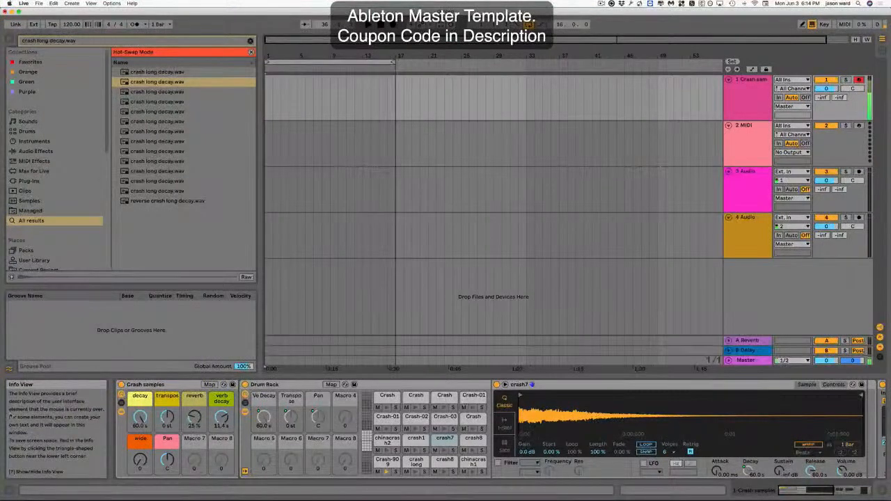
key(w)
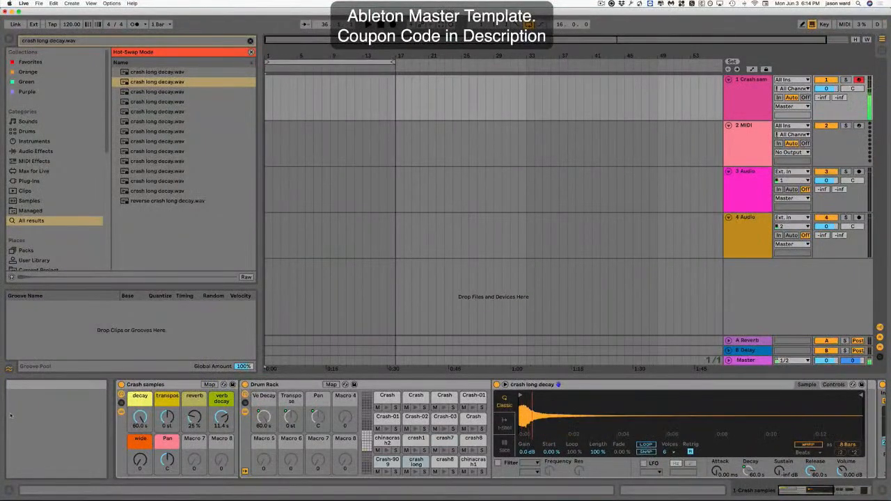
key(s)
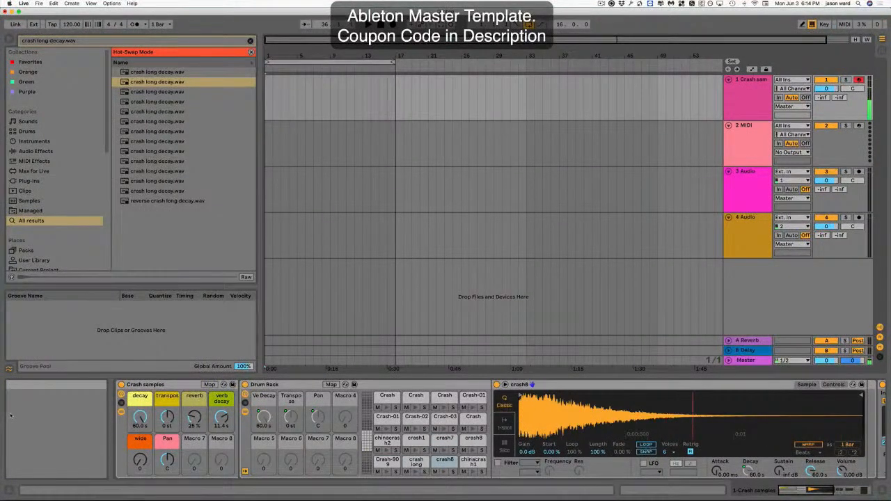
key(e)
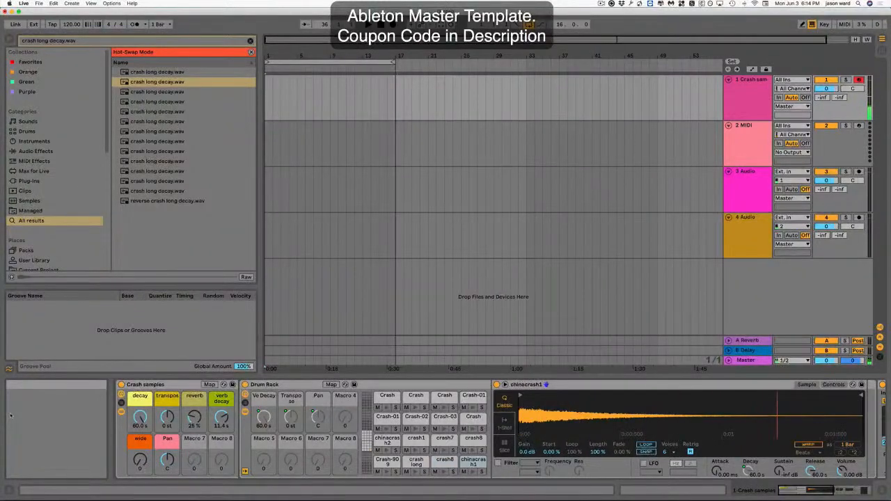
key(d)
key(f)
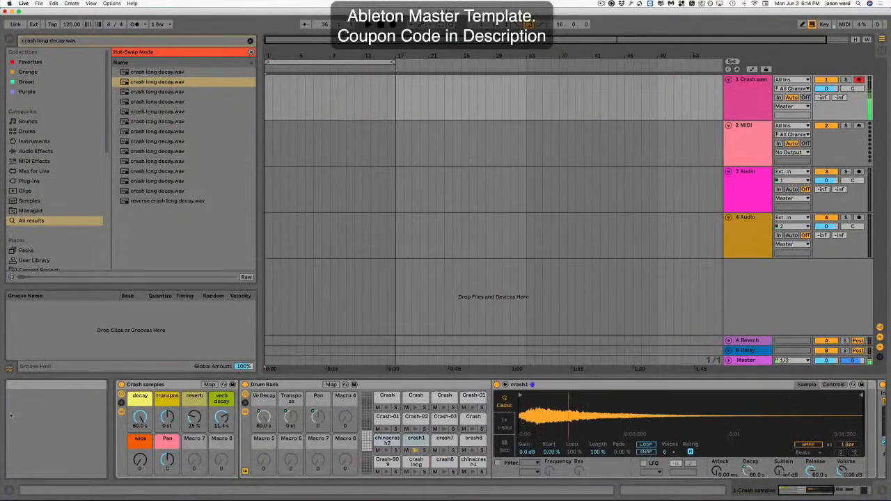
key(u)
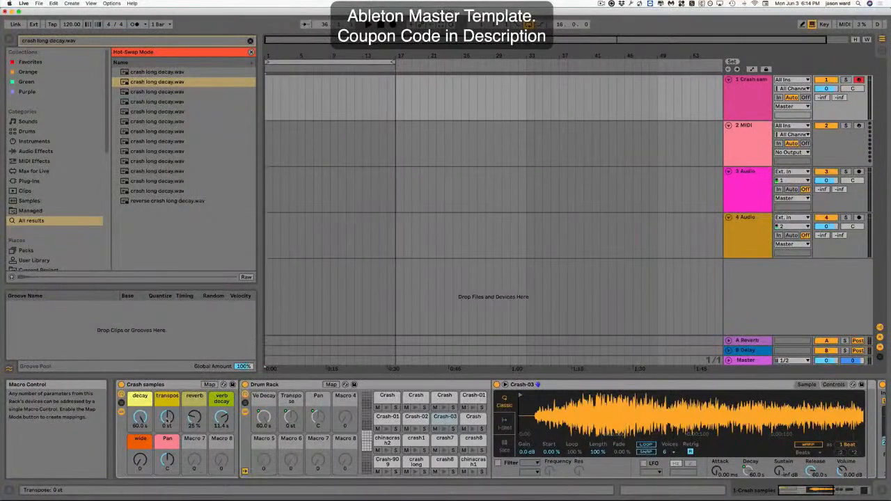
Set the Crash samples macros to transpose +2 st, reverb 31% and verb decay 11.4 s.
mouse_move(168, 419)
mouse_down()
mouse_move(168, 445)
mouse_move(167, 398)
mouse_move(168, 417)
mouse_up()
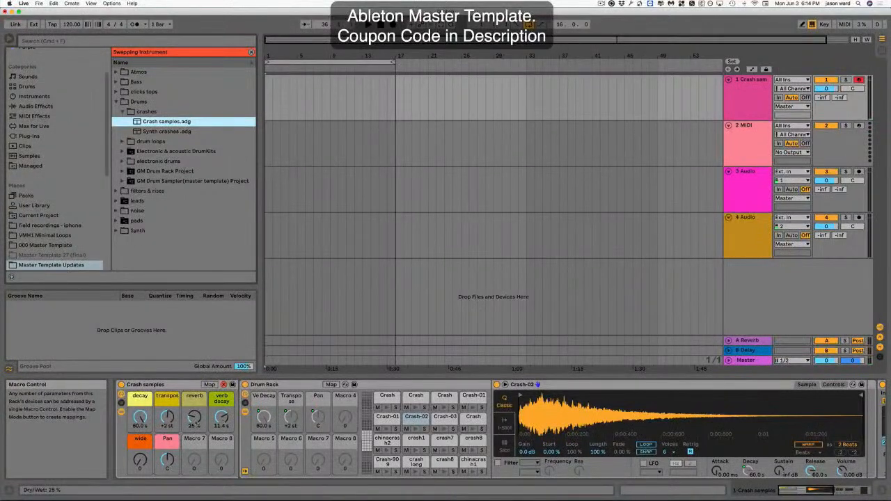
drag(194, 418, 194, 391)
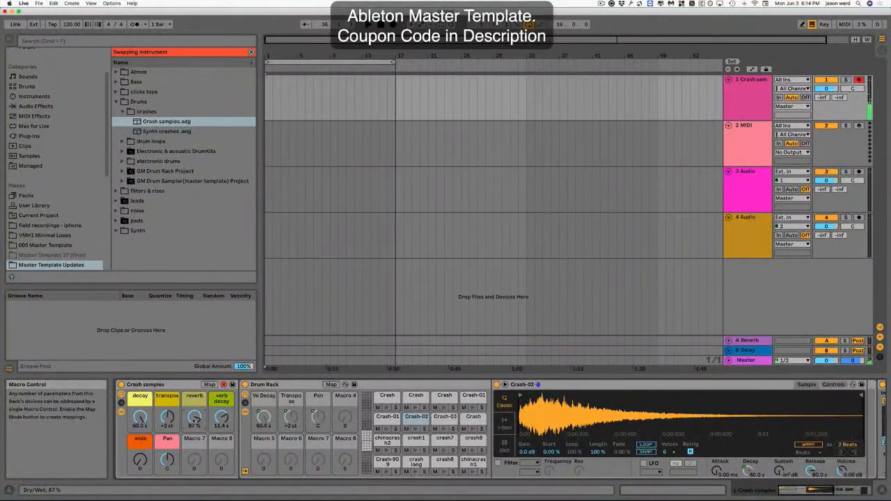
drag(194, 417, 221, 435)
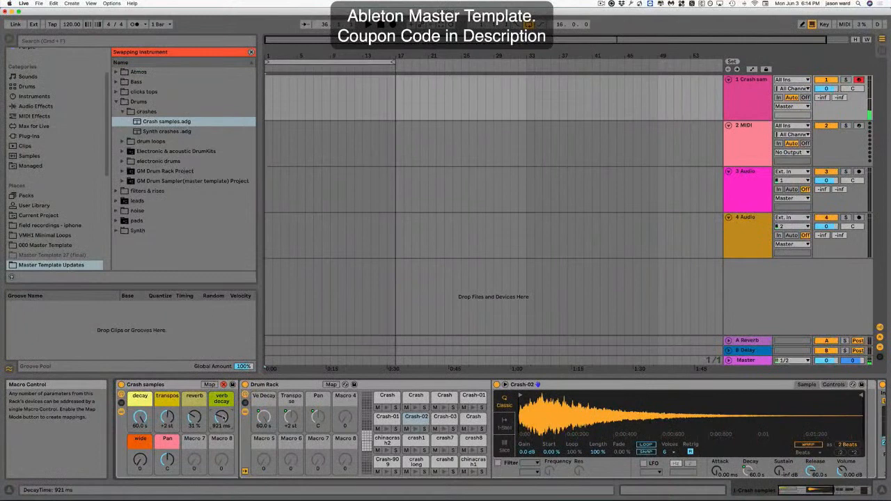
drag(222, 417, 221, 404)
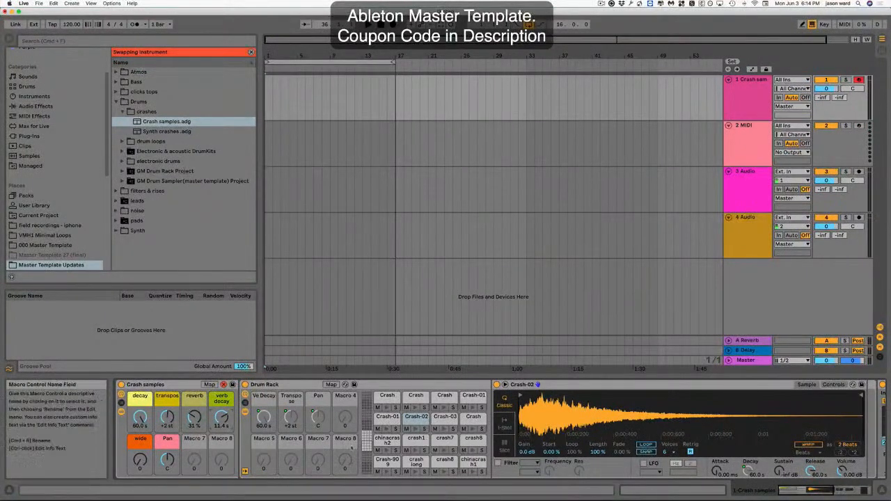
Load the Synth crashes.adg rack onto the track and audition its Crash-909 and Noise Crash pads.
click(367, 442)
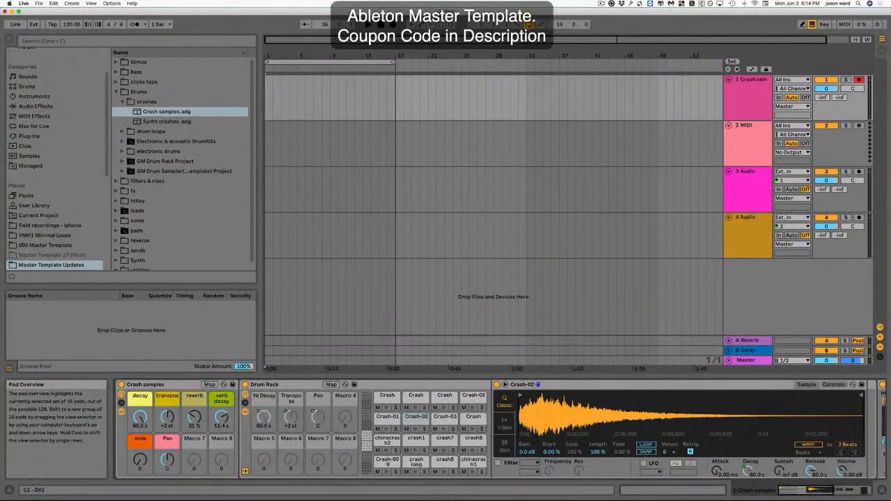
click(367, 435)
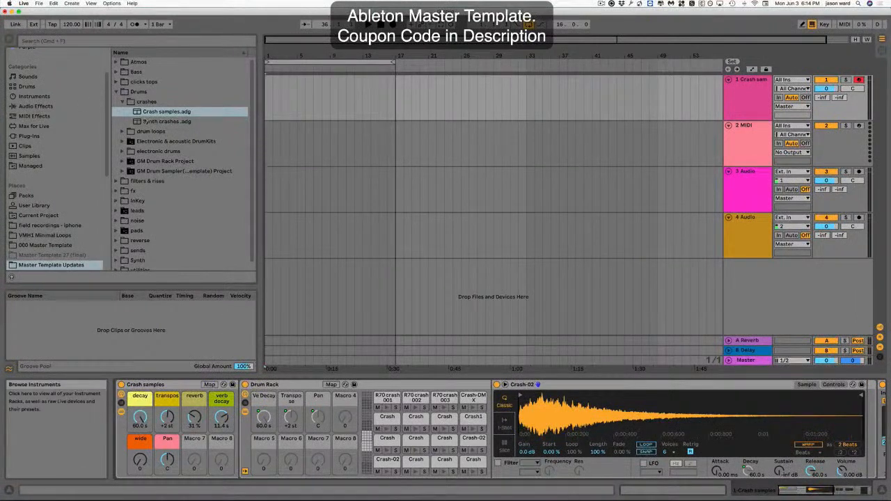
click(139, 123)
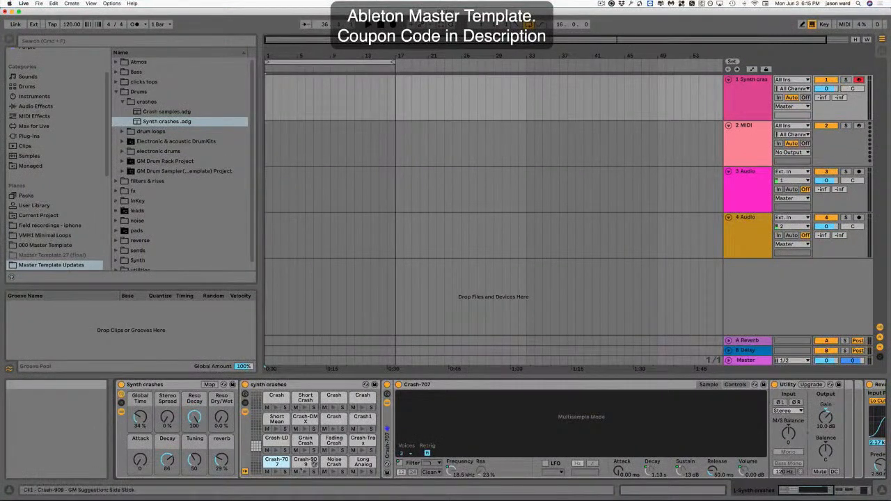
click(313, 464)
click(304, 472)
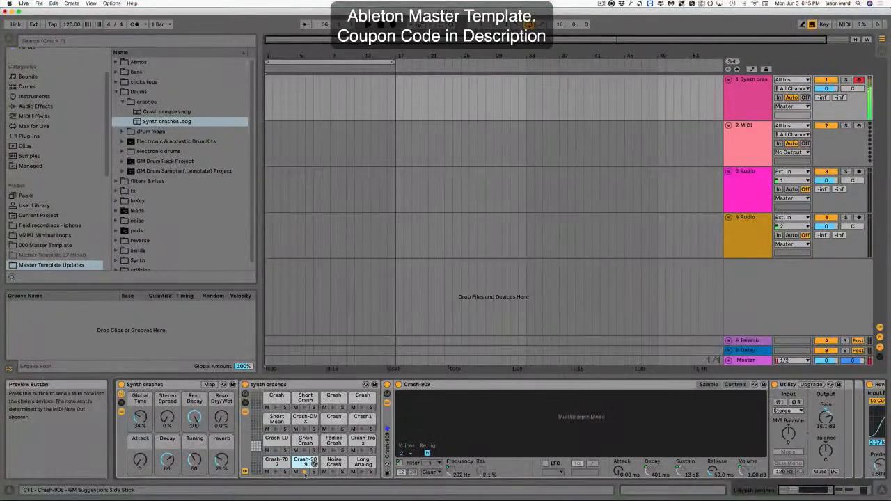
click(333, 473)
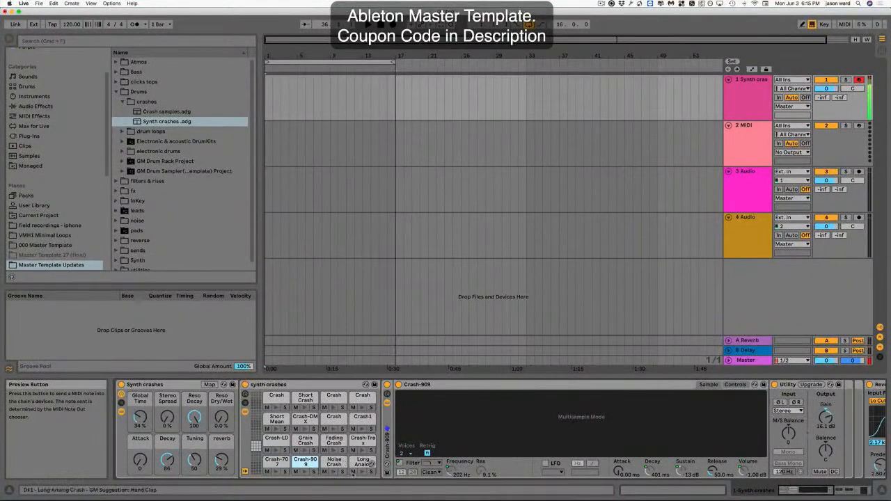
key(XF86AudioLowerVolume)
key(XF86AudioLowerVolume)
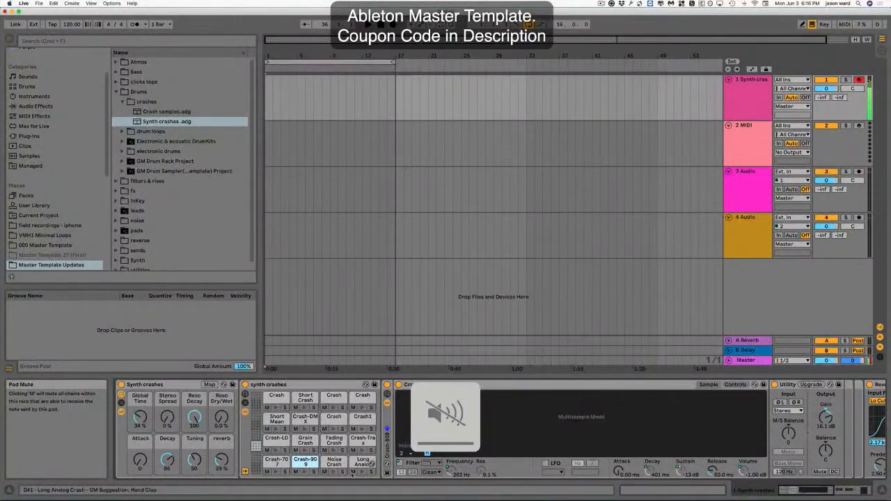
key(XF86AudioRaiseVolume)
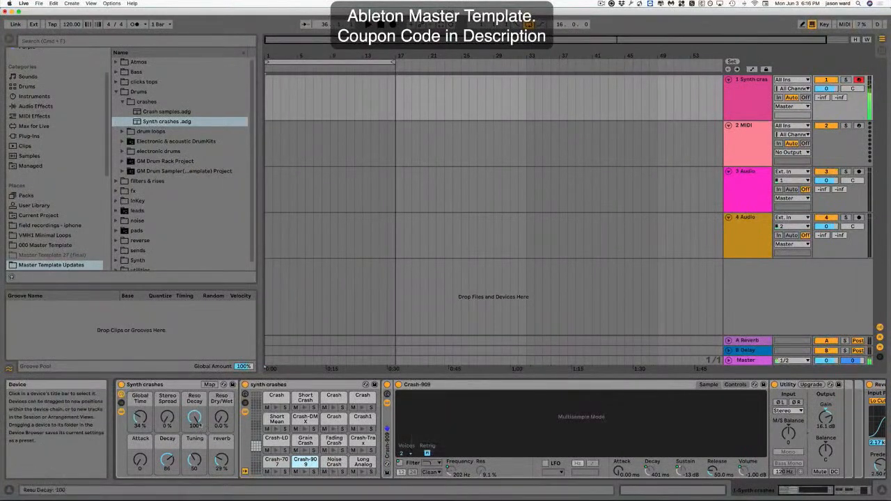
Set the Synth crashes Reso Decay macro to 42.3 and Decay to 34 while auditioning the Noise Crash pad.
drag(195, 418, 195, 443)
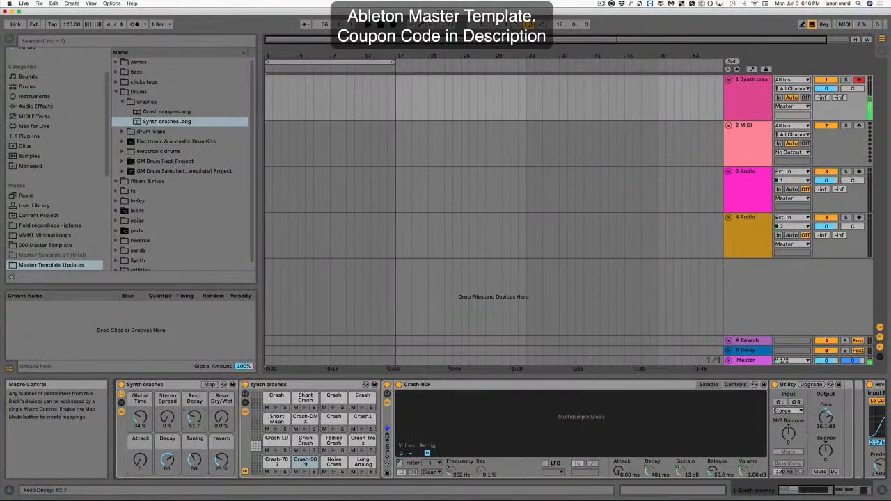
click(333, 473)
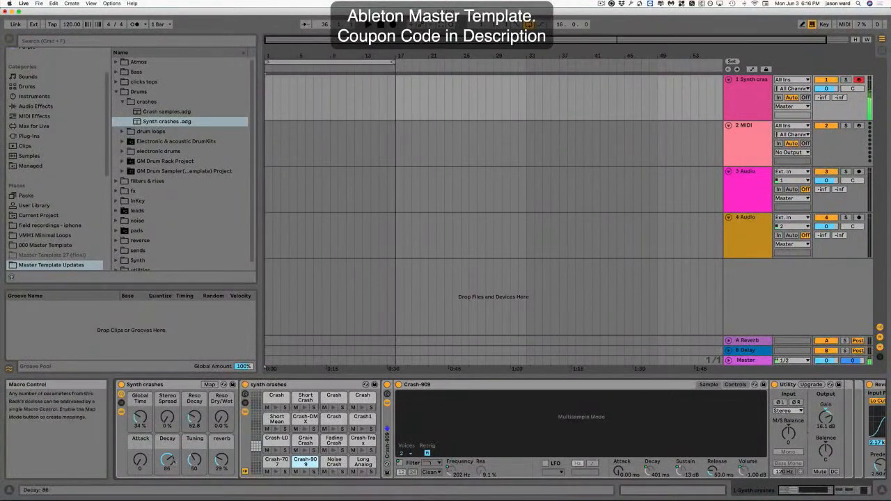
drag(170, 461, 170, 494)
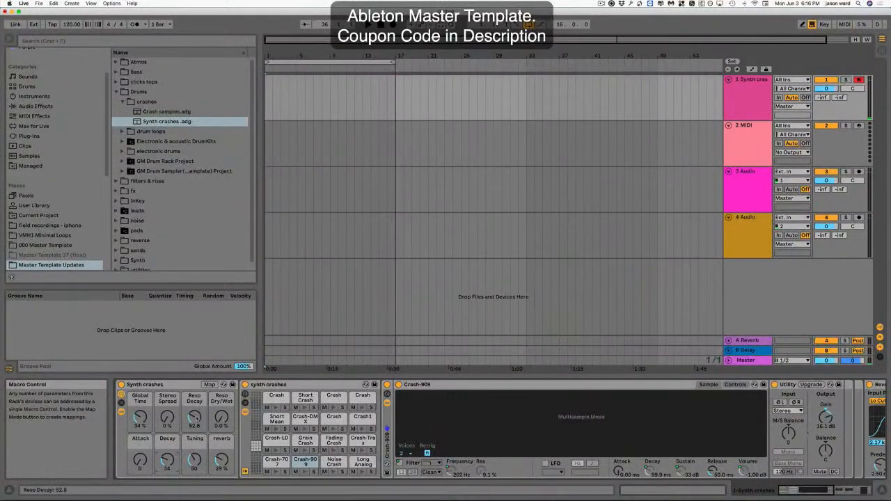
drag(195, 417, 195, 423)
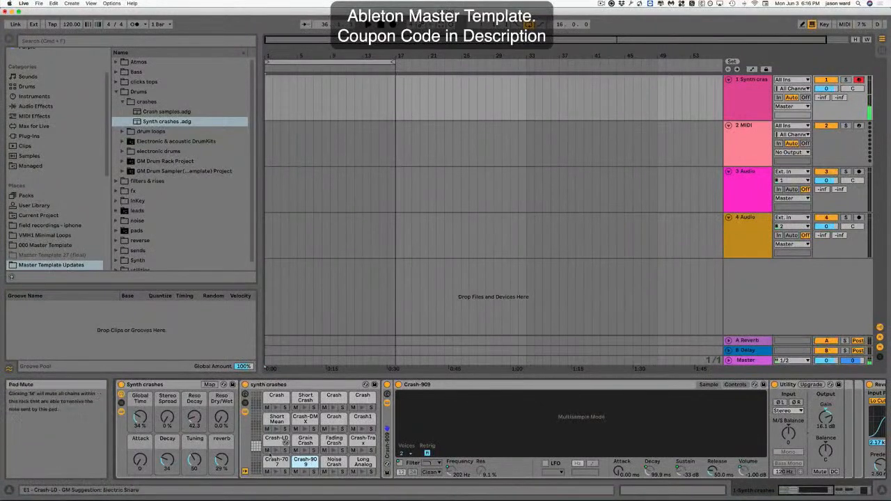
Set Global Time to 34%, Stereo Spread to 5% and reverb to 14%, auditioning the Fading Crash pad.
click(334, 452)
drag(140, 418, 140, 437)
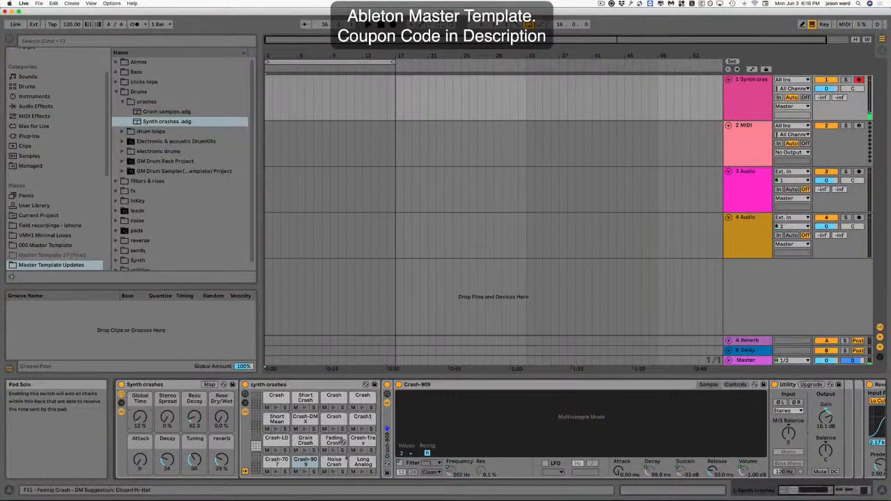
click(334, 451)
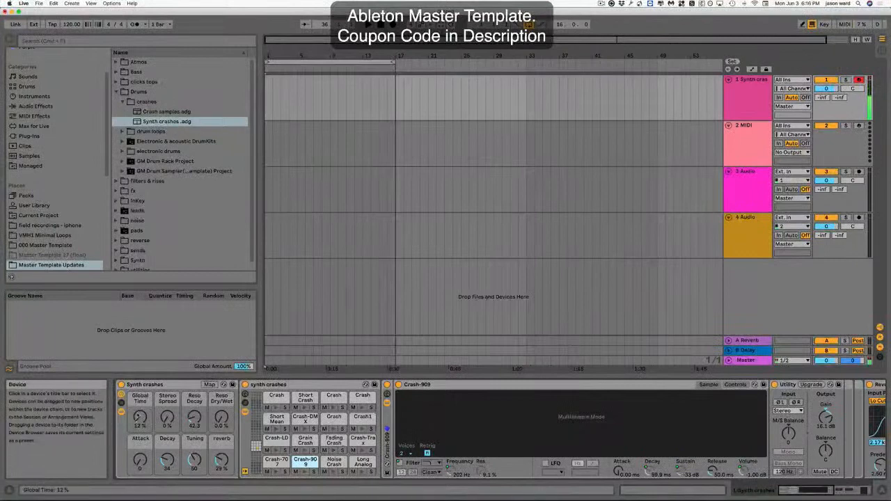
drag(140, 418, 140, 355)
click(335, 452)
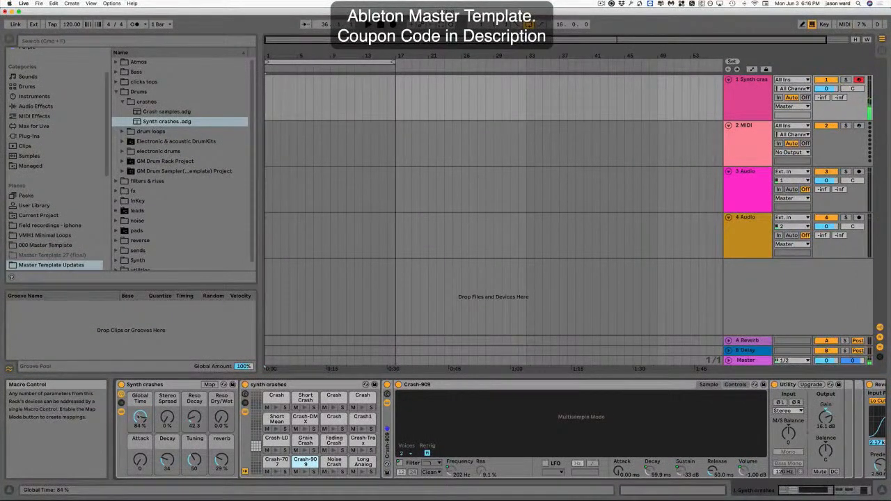
drag(140, 418, 140, 424)
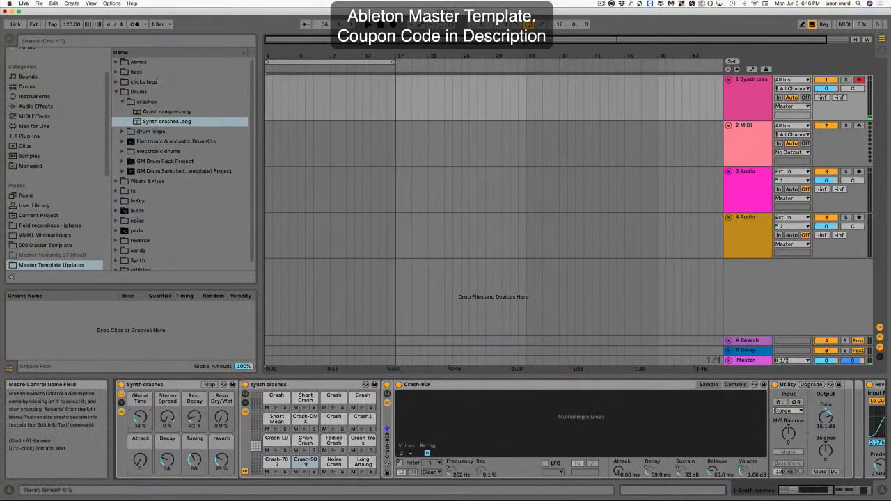
drag(167, 421, 168, 418)
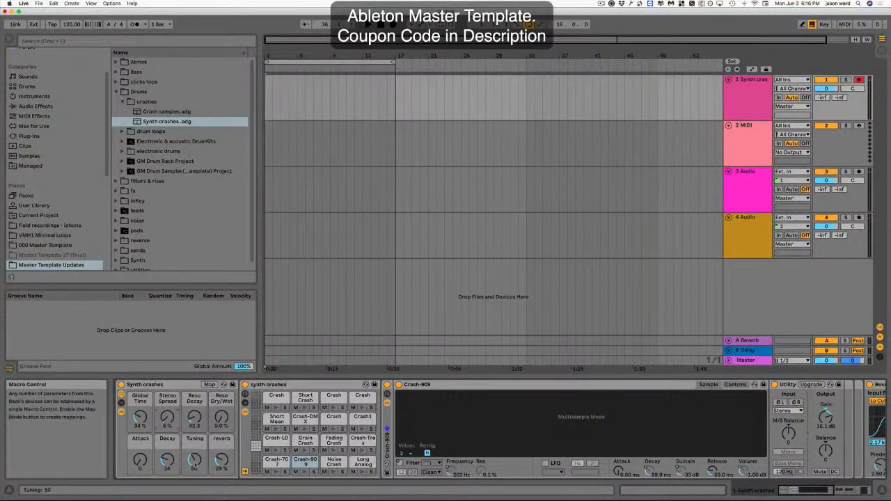
drag(222, 461, 222, 471)
Delete the Synth crashes rack from the track.
click(168, 385)
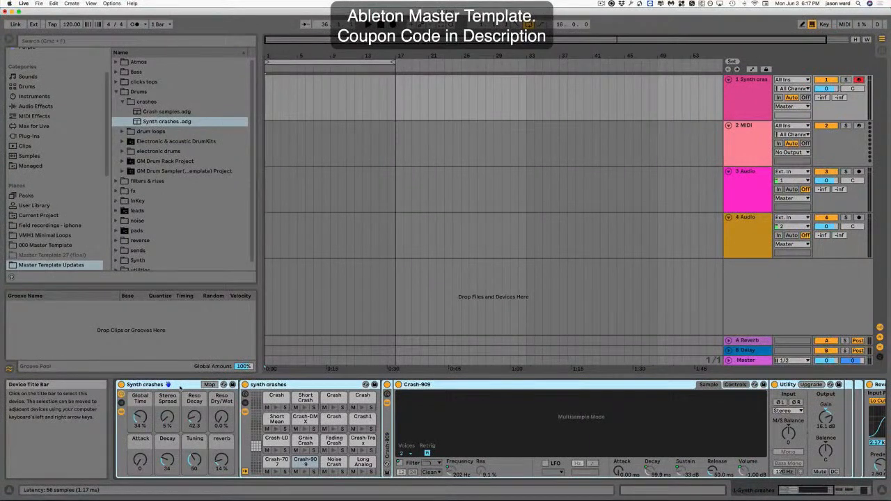
key(Delete)
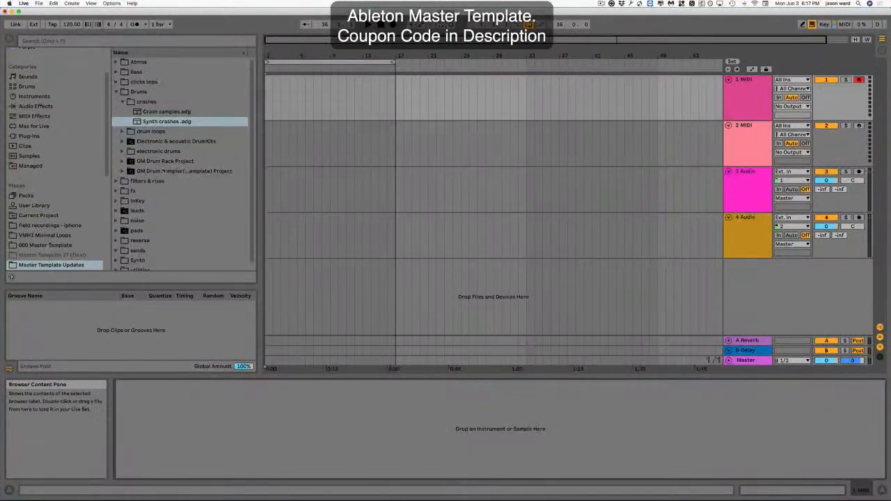
Browse into the Drums drum loops folder and expand the cowbell.als set down to its cowbell track's clips.
click(122, 102)
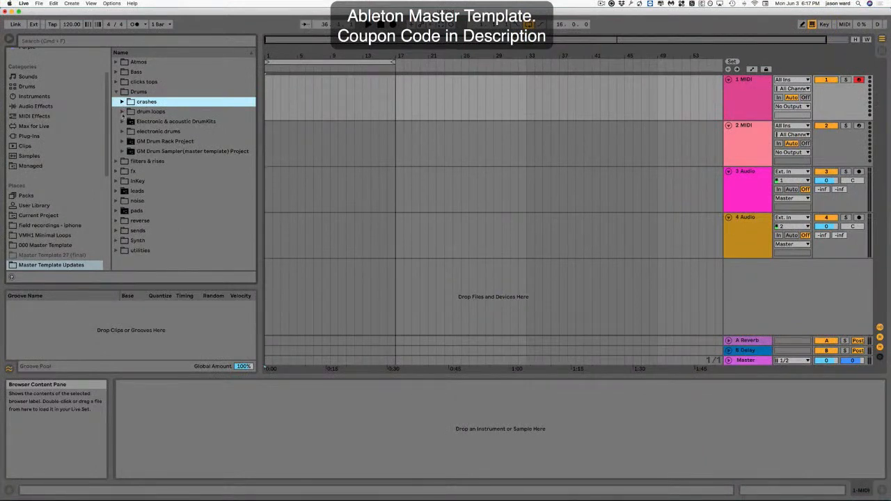
key(Down)
key(Right)
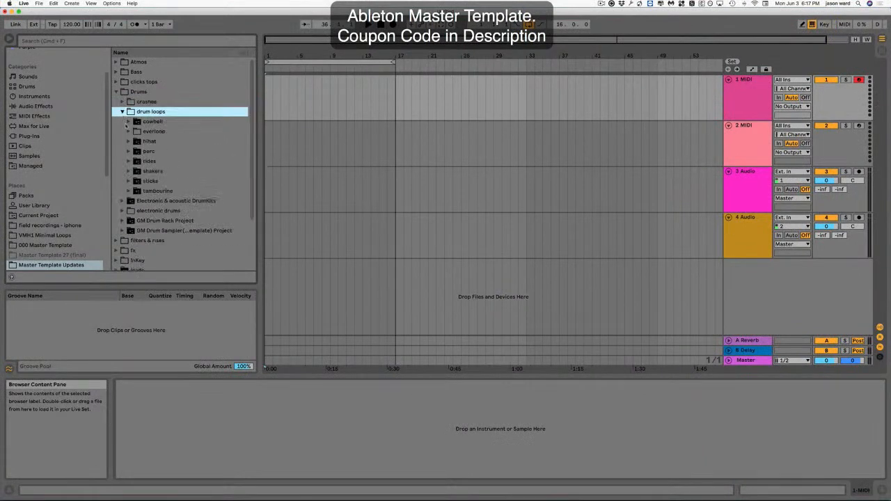
key(Down)
key(Right)
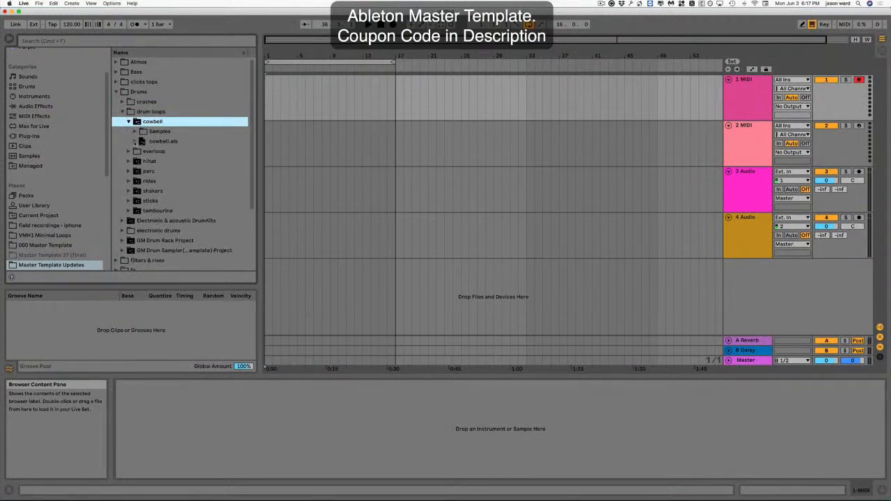
click(128, 124)
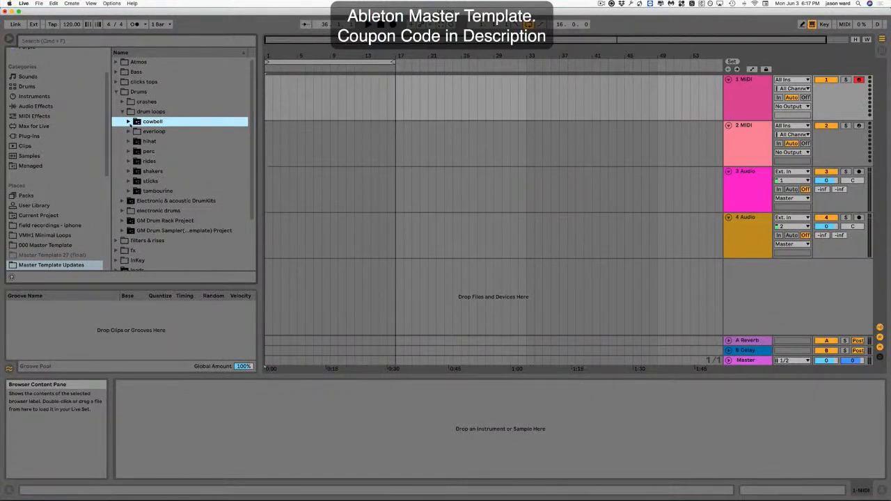
click(128, 122)
click(135, 141)
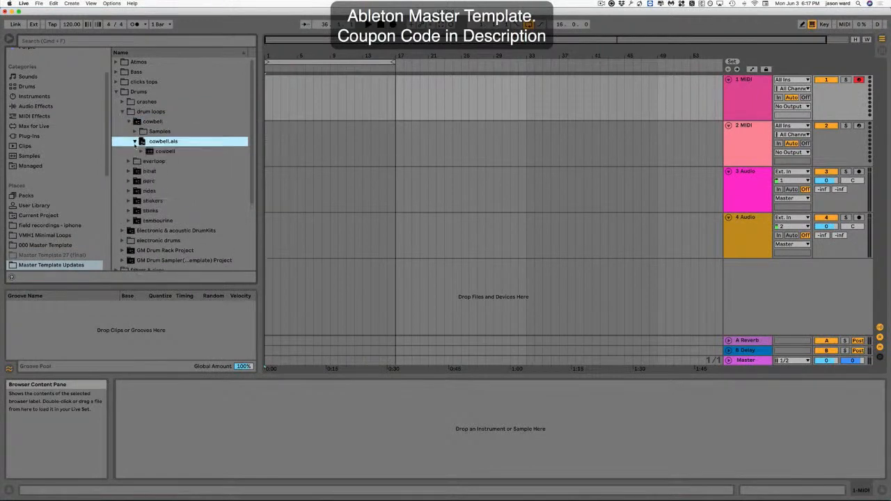
click(141, 151)
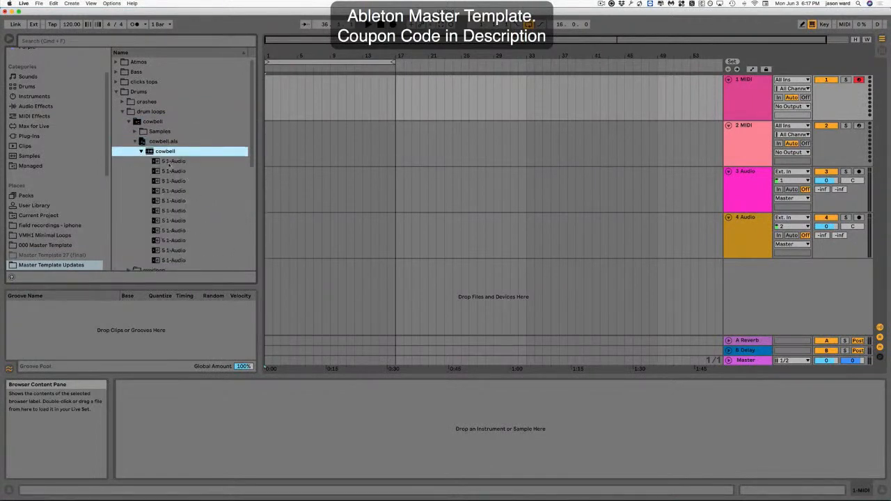
Preview the first few cowbell loop clips, then collapse the cowbell.als set.
click(167, 162)
click(12, 277)
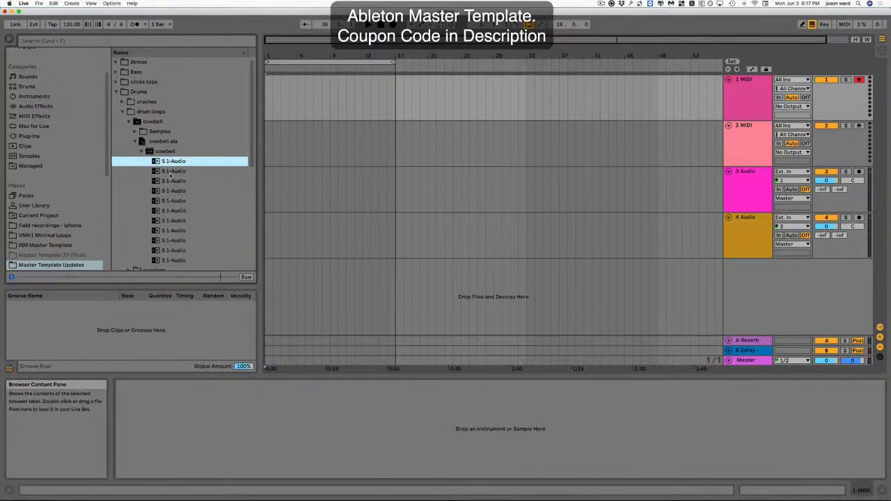
click(169, 173)
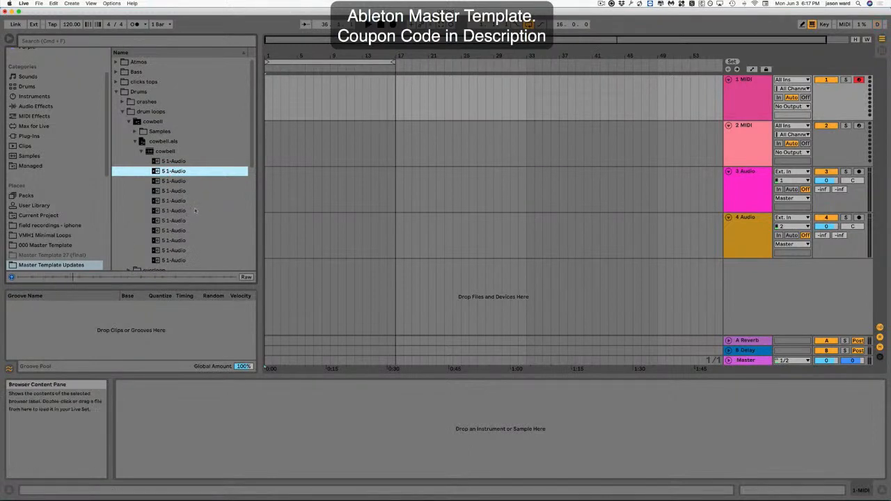
click(174, 183)
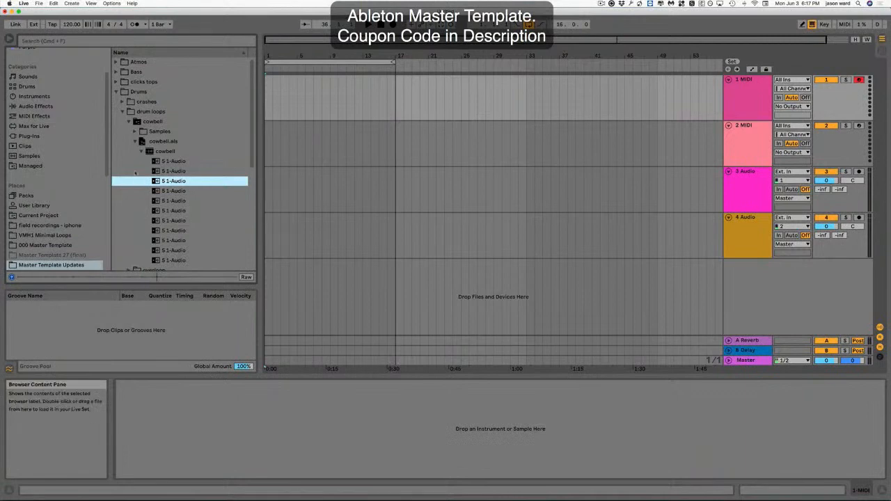
click(134, 141)
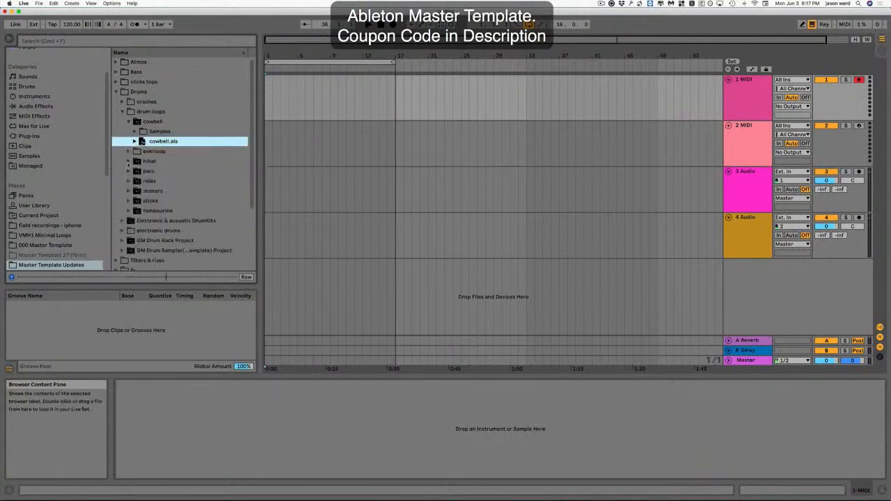
Expand the hihat folder's hihat.als set down to its hihats track clips and select the first audio clip.
click(129, 161)
click(135, 162)
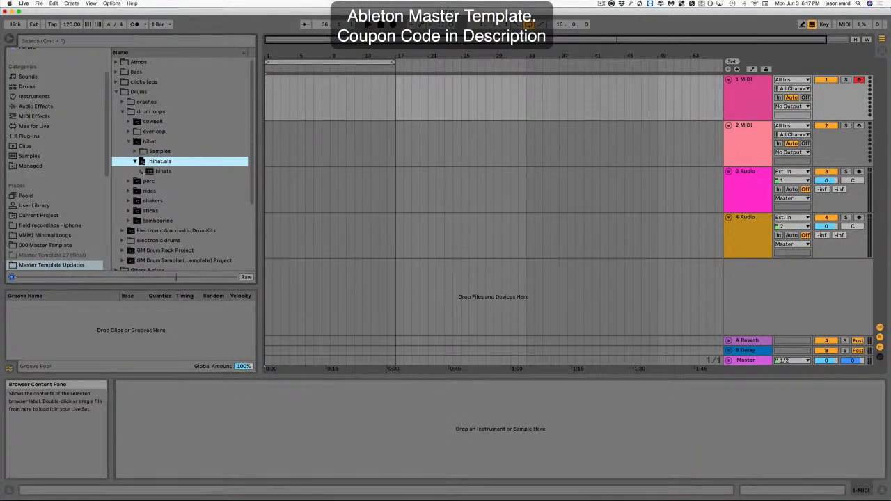
click(141, 172)
click(160, 191)
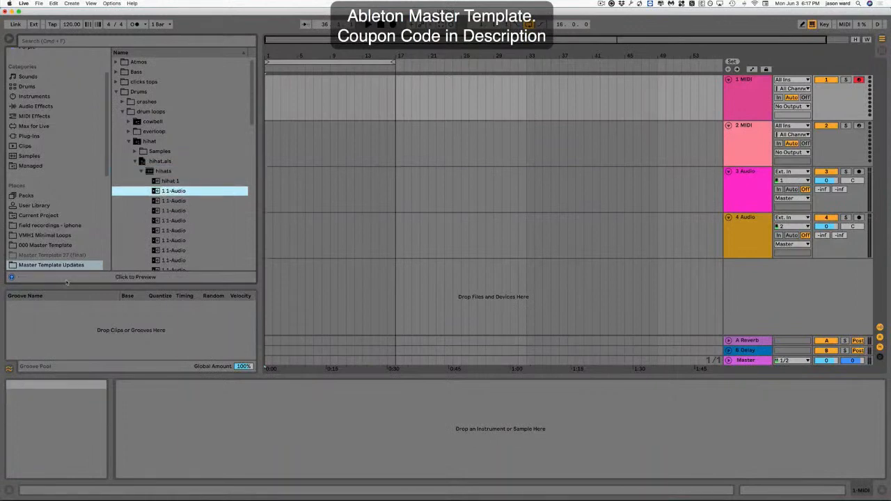
Preview the hihat loop clips one after another in the browser.
click(80, 278)
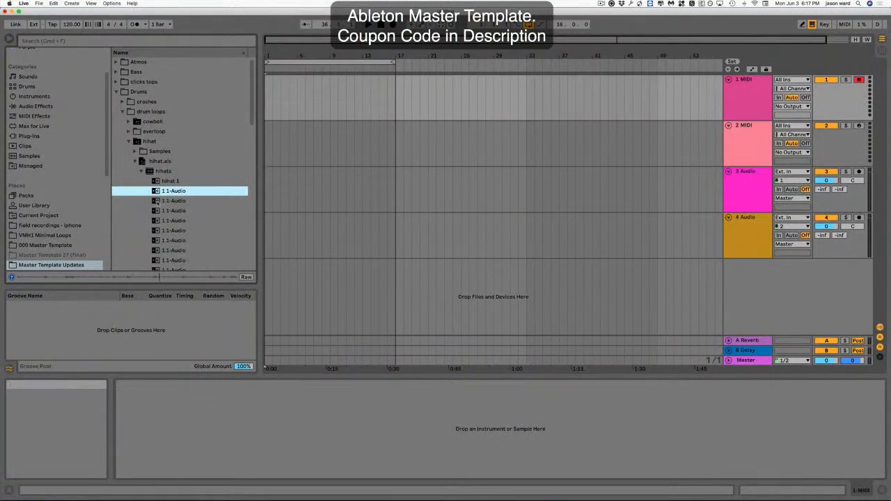
key(Down)
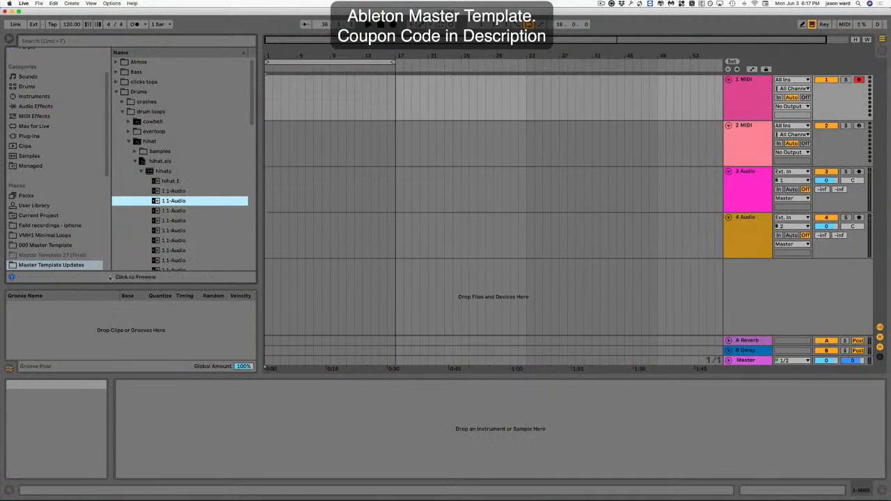
click(109, 277)
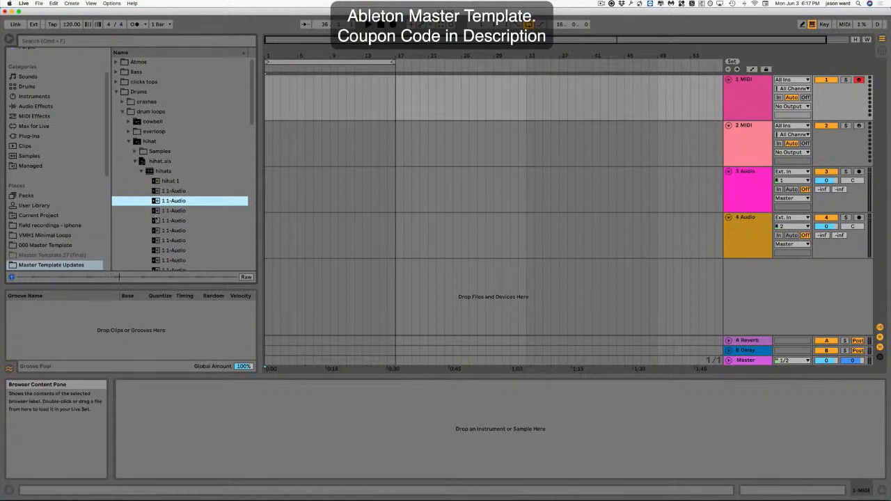
key(Down)
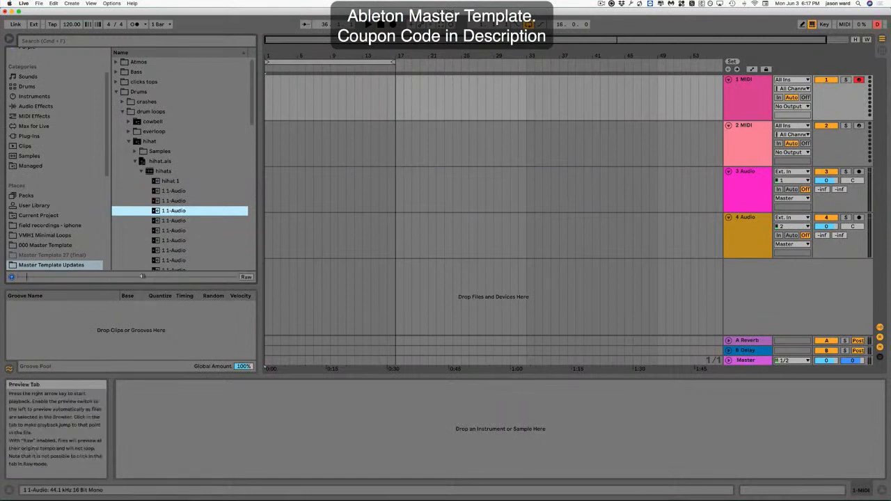
click(142, 277)
key(Down)
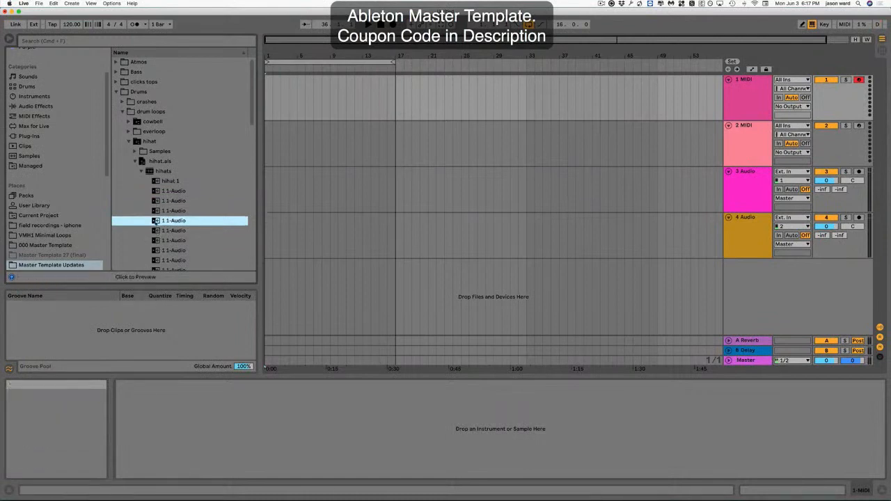
click(150, 277)
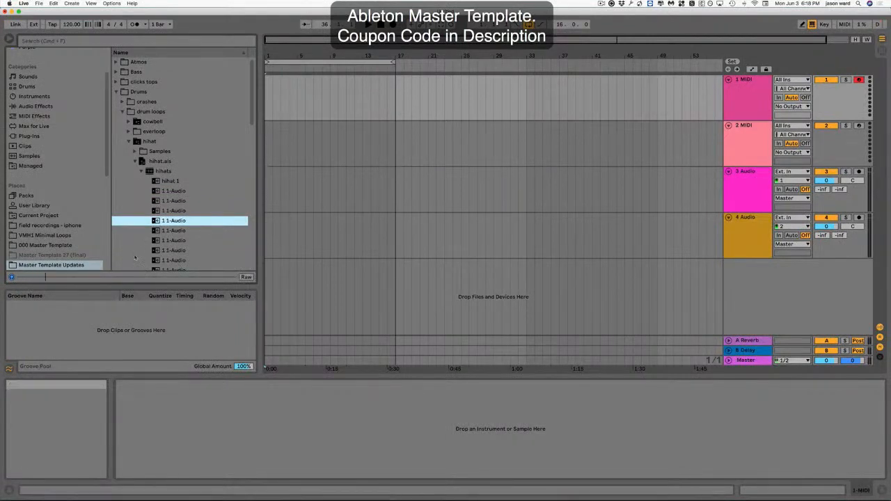
key(Down)
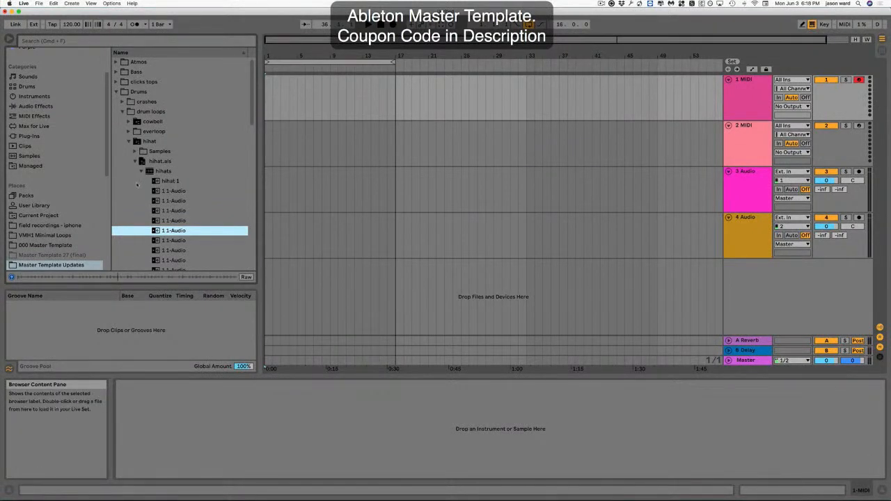
Collapse the hihat folder and expand the perc folder's perc.als set down to its perc track clips.
click(141, 172)
click(134, 162)
click(129, 171)
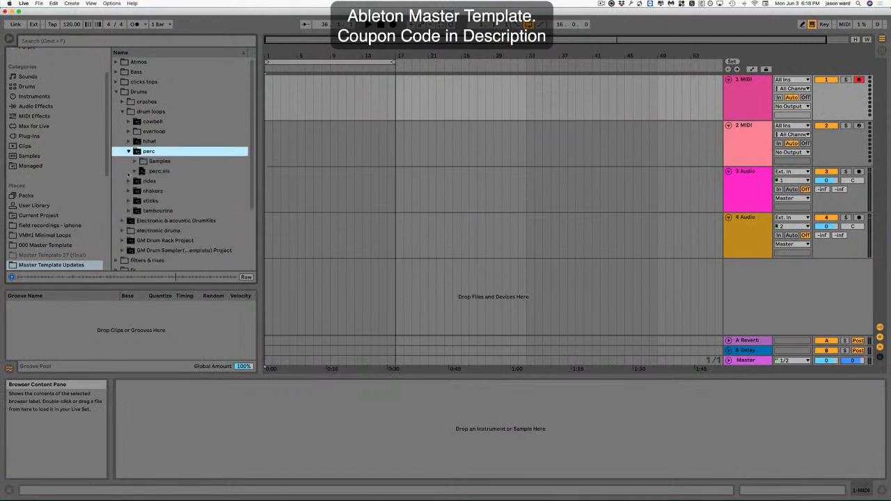
click(135, 172)
click(141, 181)
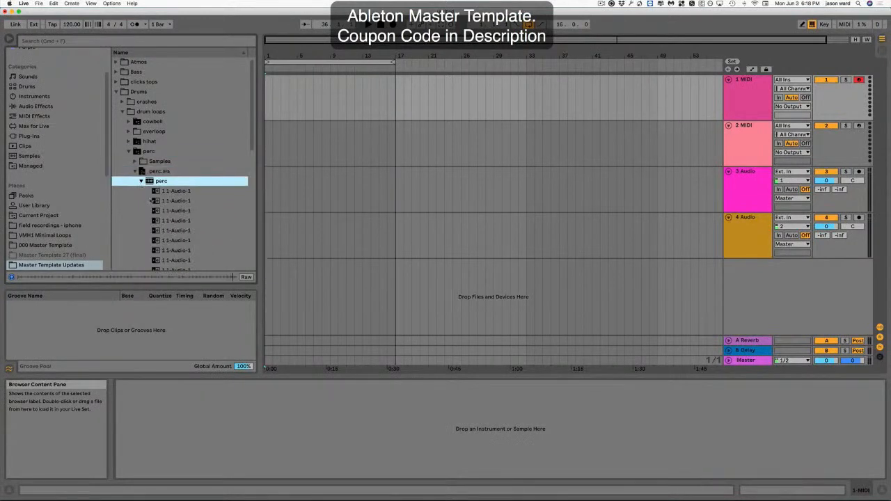
Preview the perc loop clips in turn, then collapse the perc folder.
click(166, 192)
click(64, 276)
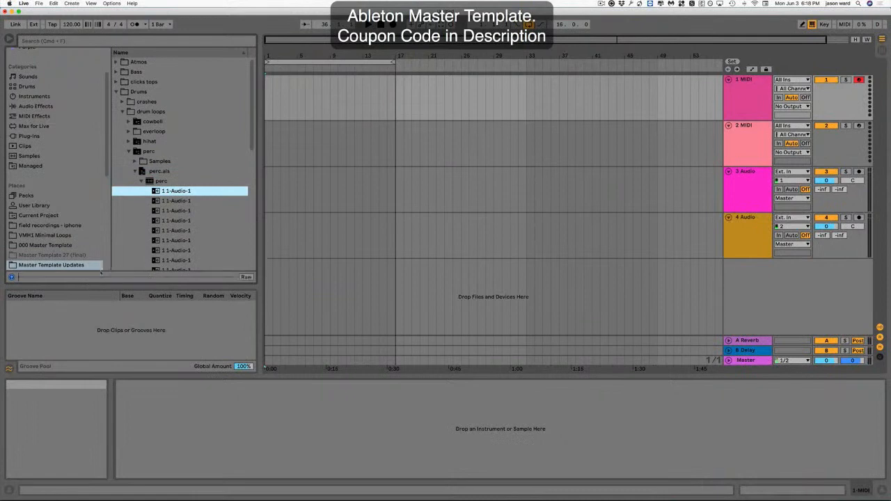
click(171, 201)
click(108, 278)
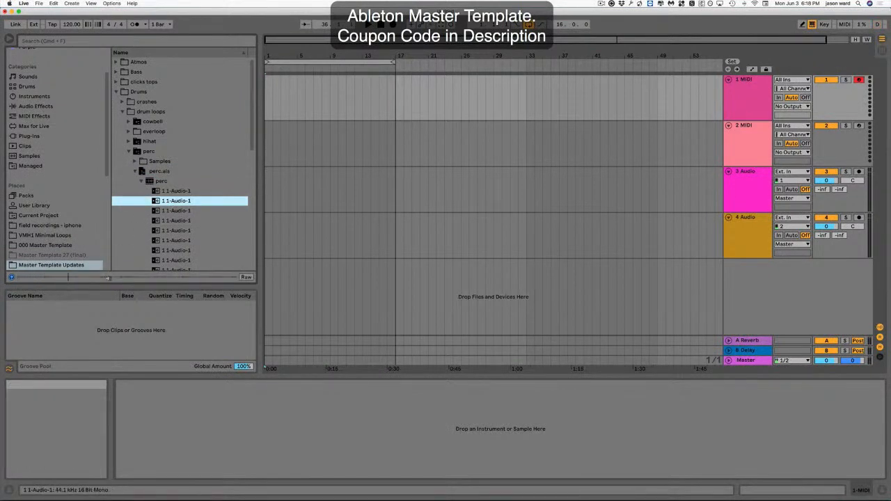
click(157, 211)
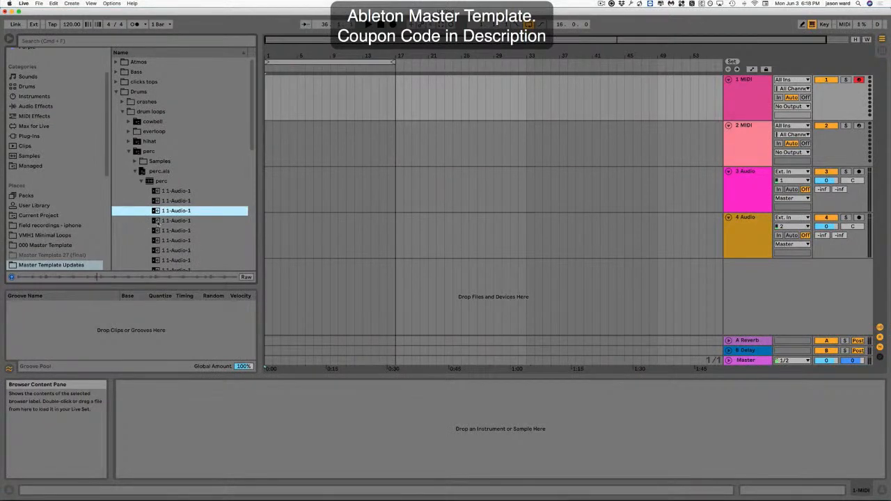
key(Down)
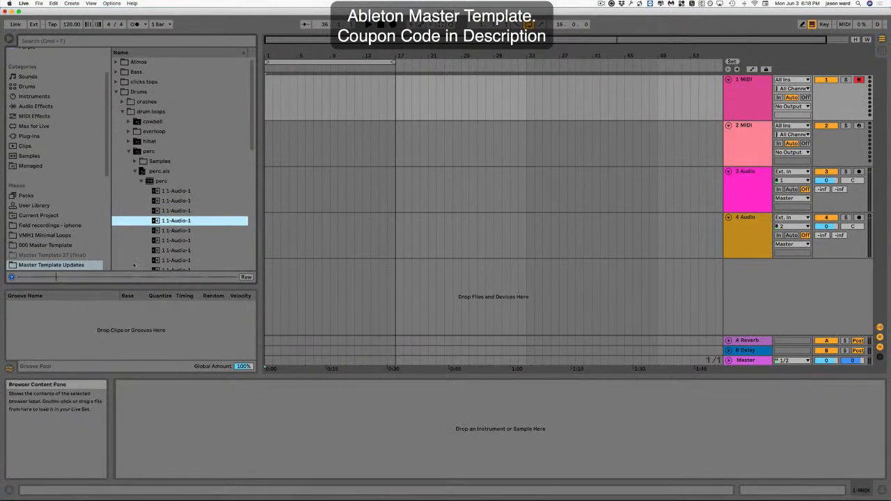
click(135, 172)
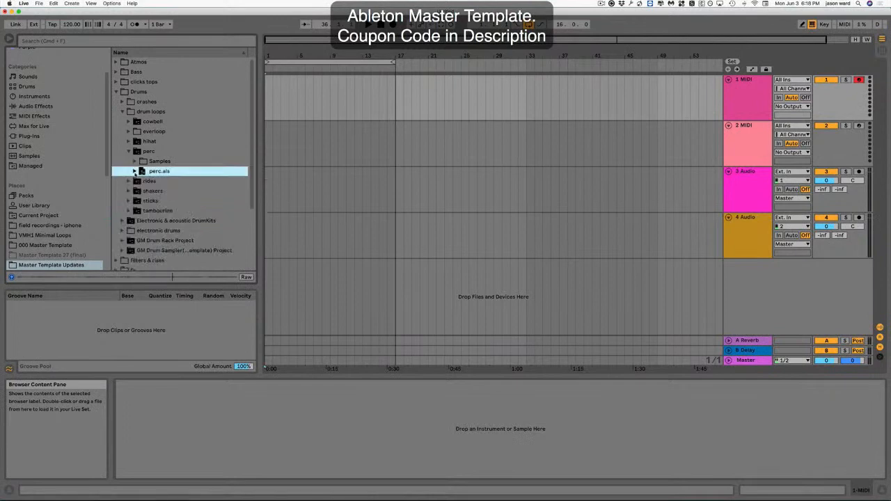
click(129, 151)
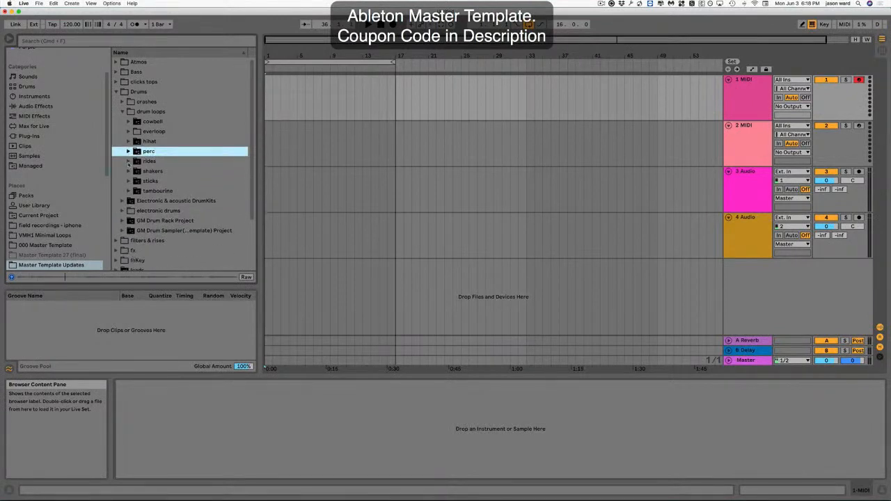
Expand the rides folder's rides.als set to its rides track and preview the ride loop clips.
click(129, 160)
click(134, 181)
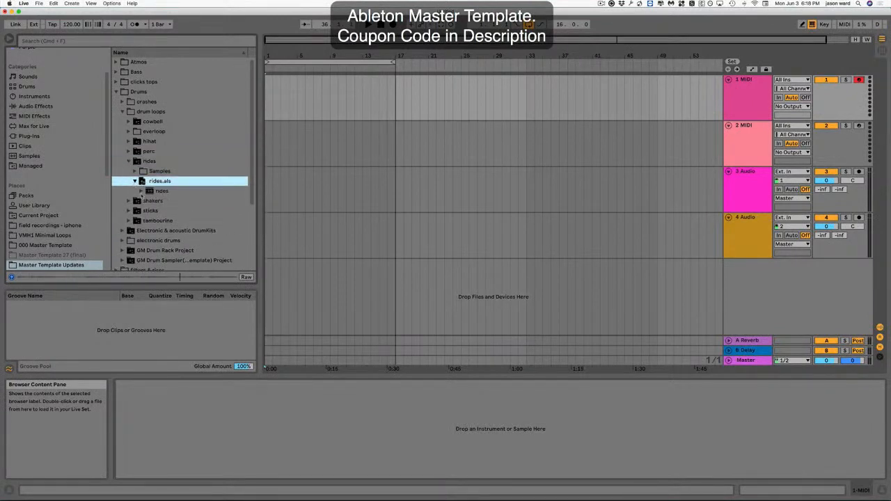
click(141, 191)
click(156, 221)
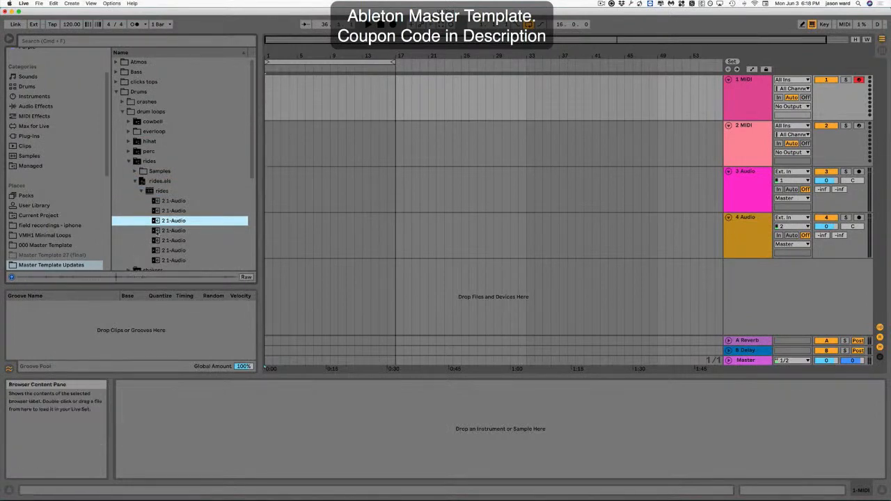
key(Down)
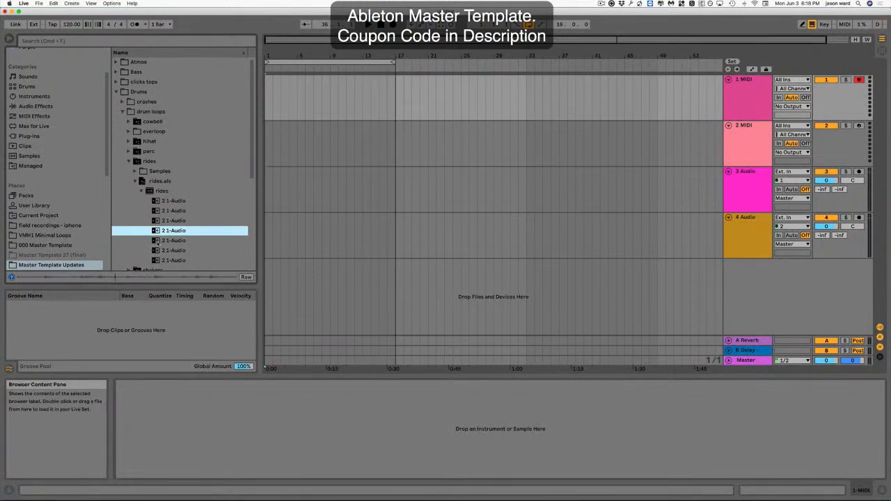
key(Down)
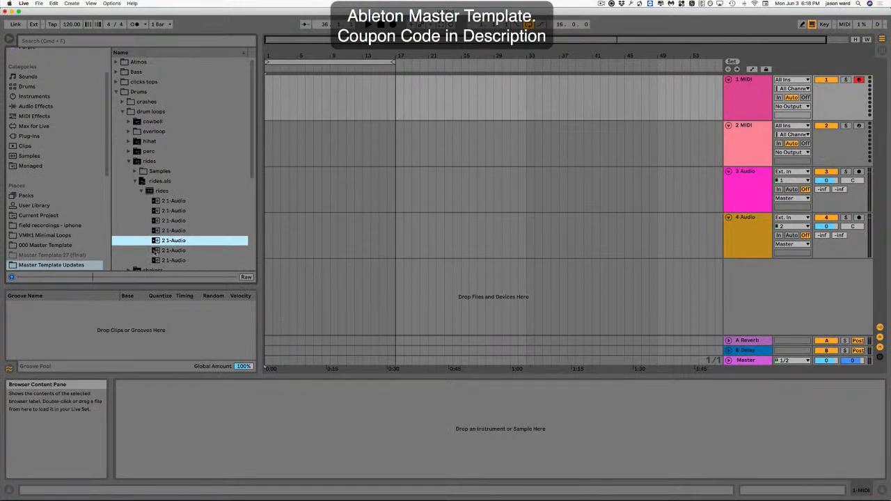
key(Down)
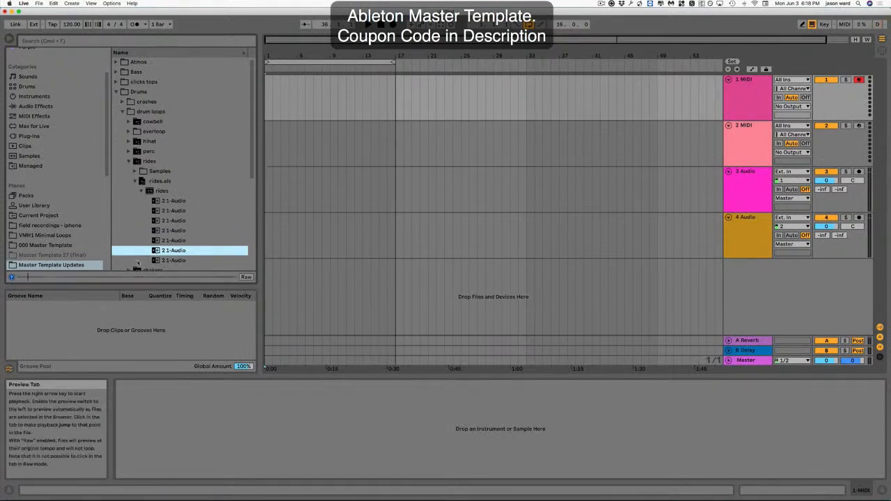
Collapse the rides folder and open the everloop folder inside drum loops.
click(140, 191)
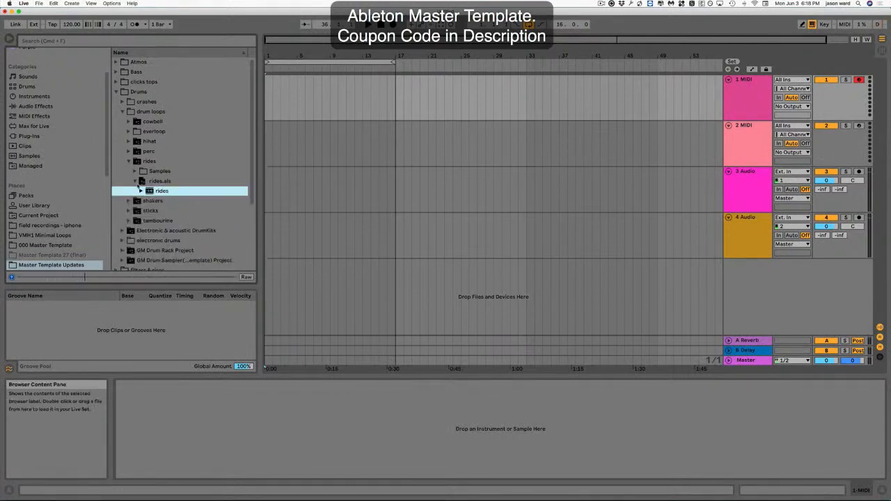
click(135, 182)
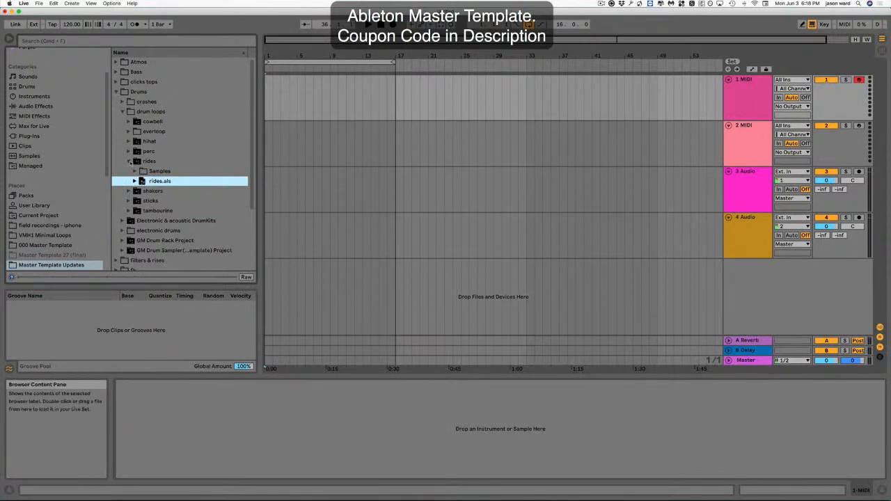
click(129, 161)
click(128, 131)
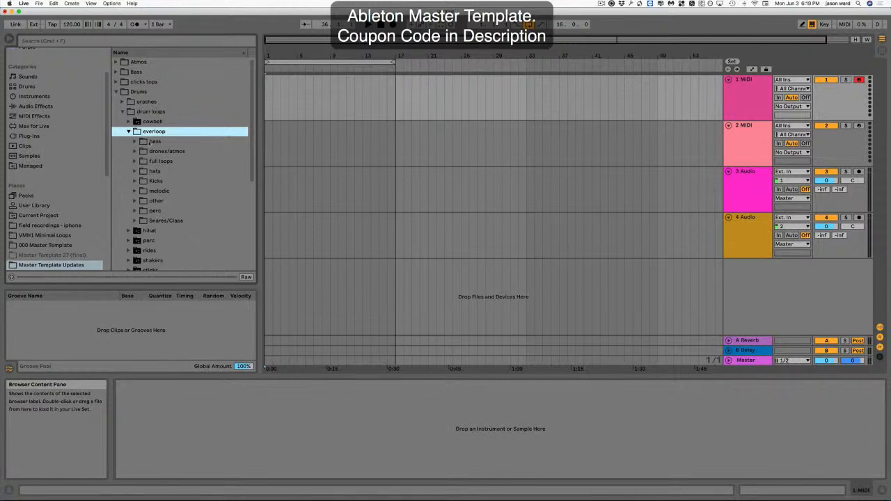
Expand the everloop bass folder and set the project tempo to 90 BPM.
click(134, 142)
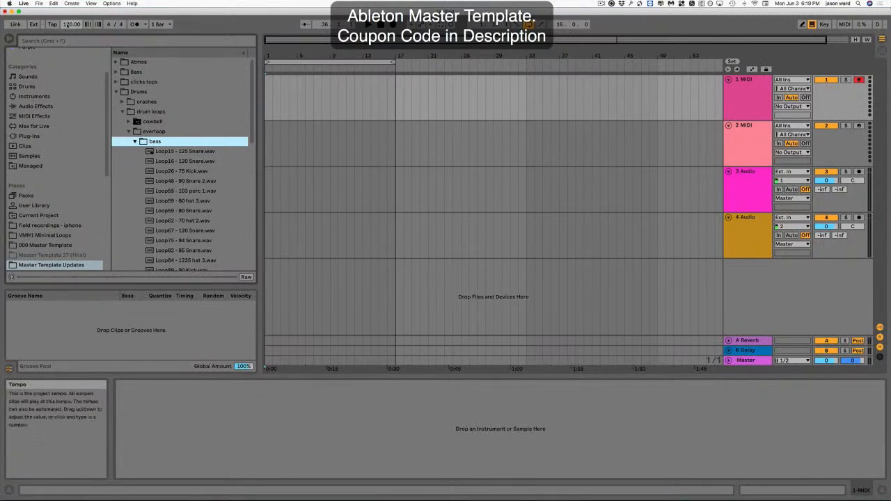
drag(68, 26, 67, 42)
drag(67, 42, 67, 46)
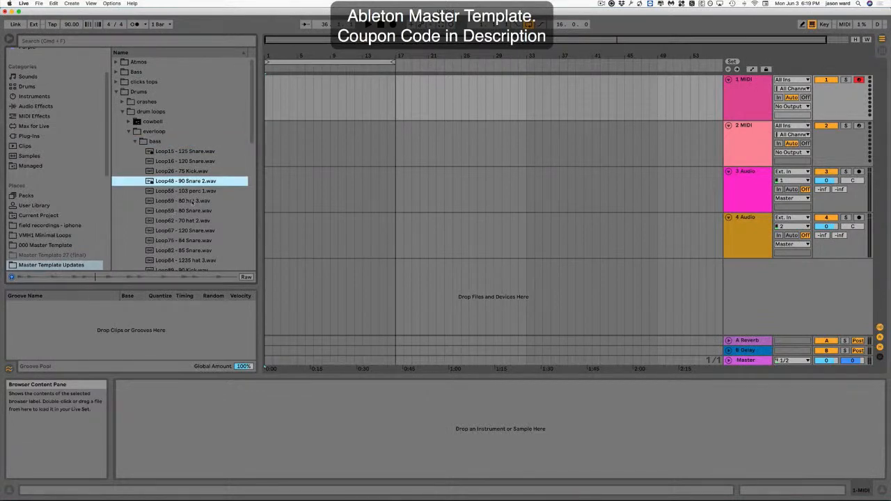
Preview the Loop59 - 80 hat 3 and Loop69 - 80 Snare loops in the bass folder.
click(188, 202)
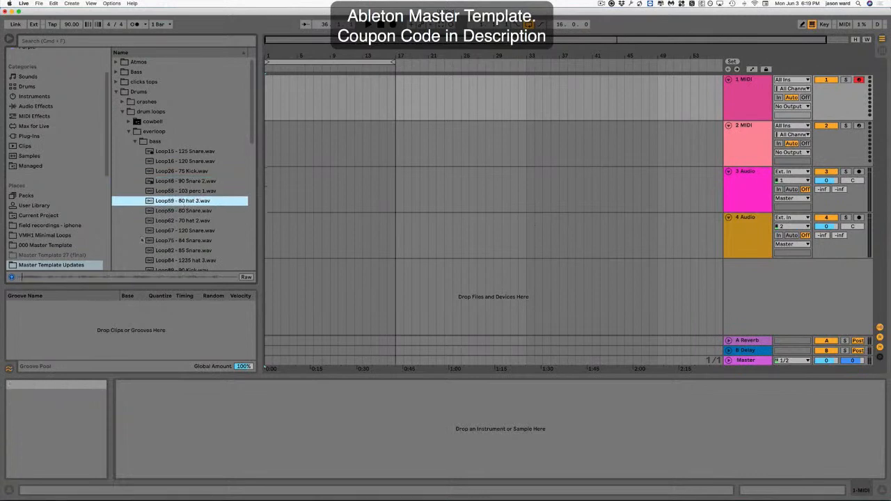
key(XF86AudioLowerVolume)
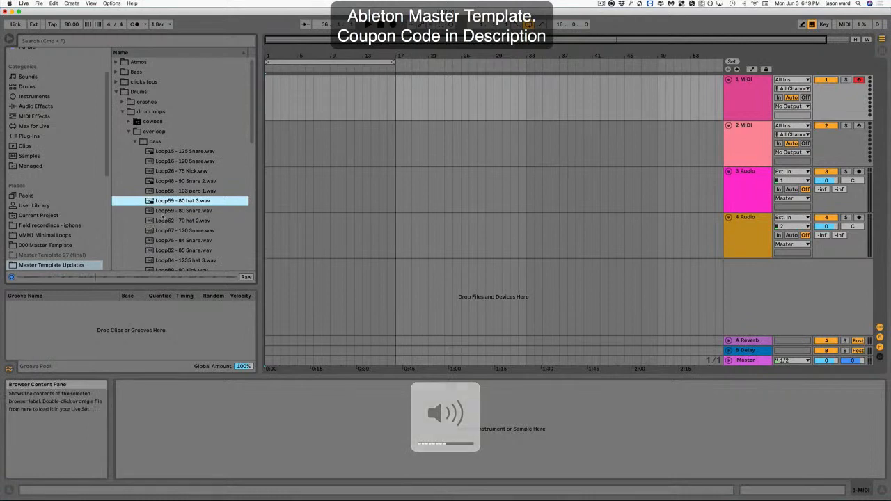
click(163, 213)
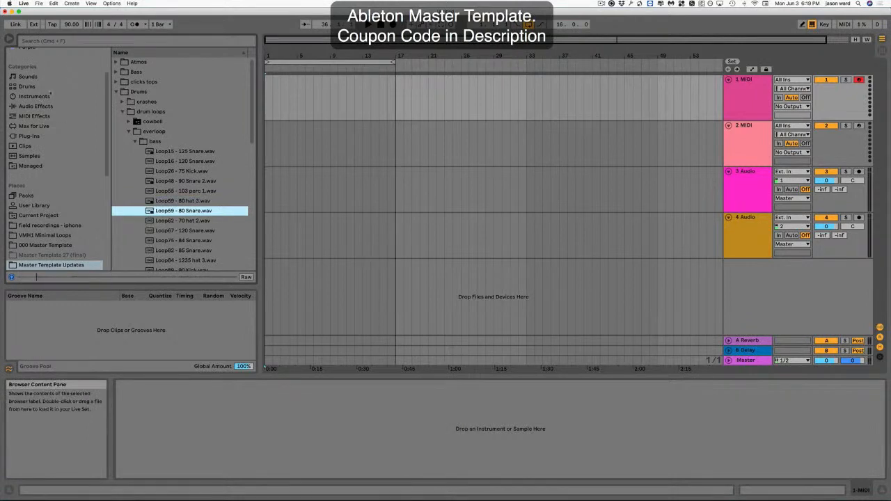
Set the tempo to 113 BPM, preview Loop67 - 120 Snare and Loop75 - 84 Snare, and stop the preview.
drag(71, 24, 71, 6)
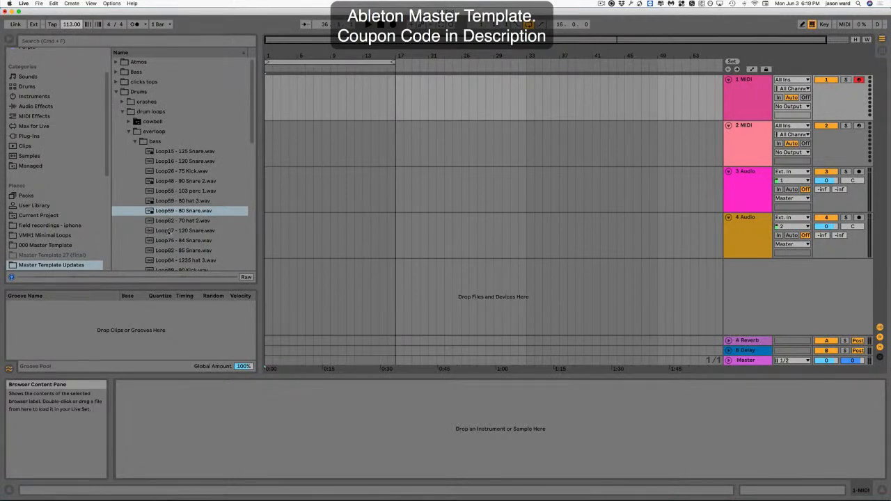
click(170, 232)
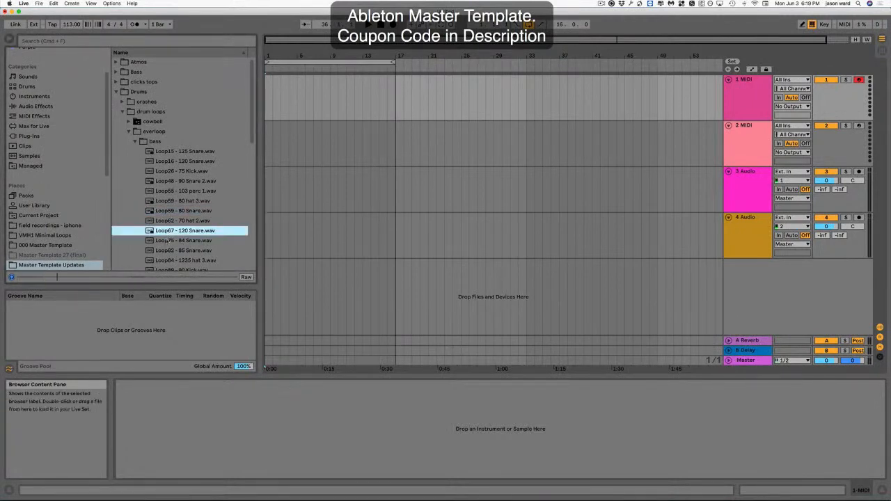
click(167, 241)
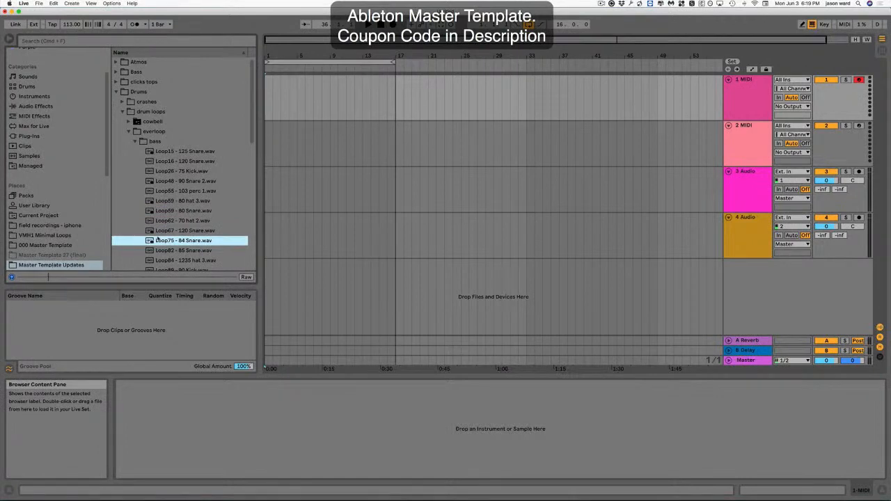
click(11, 278)
Preview the Loop84 - 1235 hat 3 and Loop89 - 90 Kick loops further down the bass folder.
scroll(199, 219, down, 5)
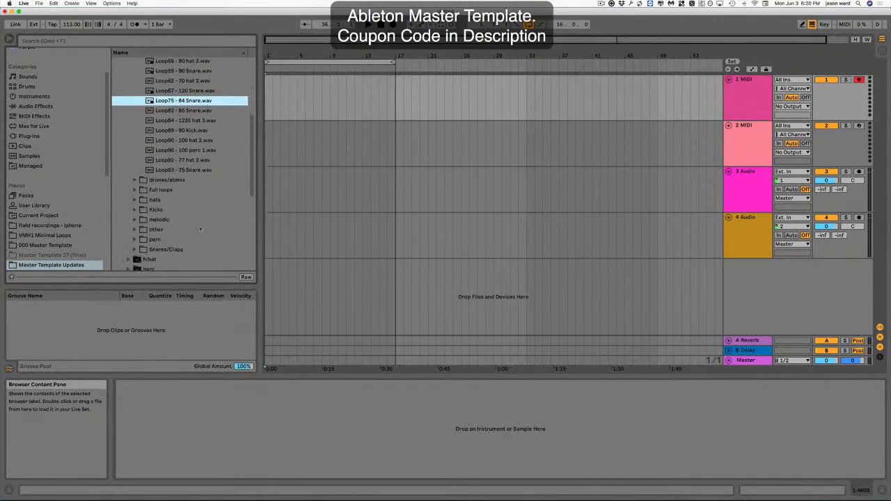
scroll(195, 213, up, 5)
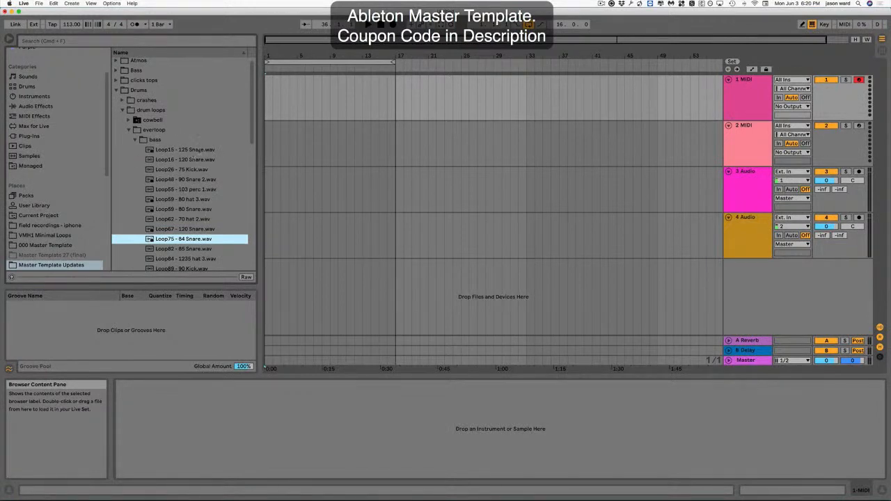
scroll(187, 209, down, 3)
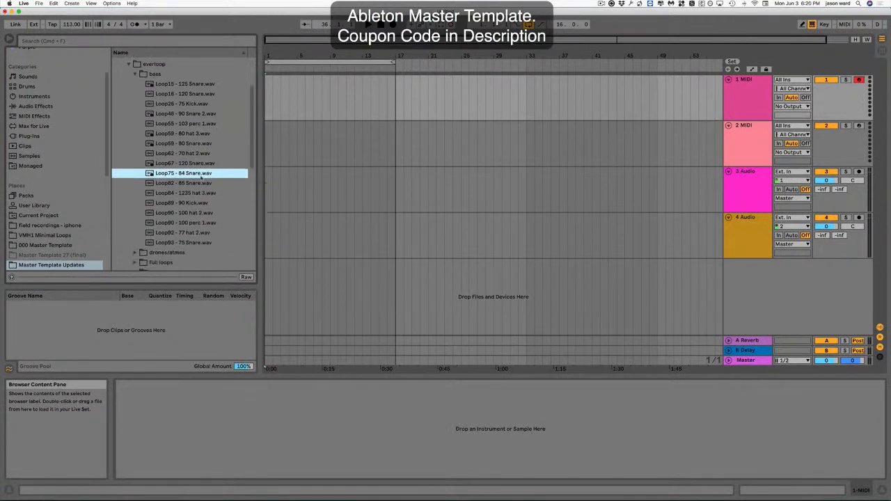
click(183, 181)
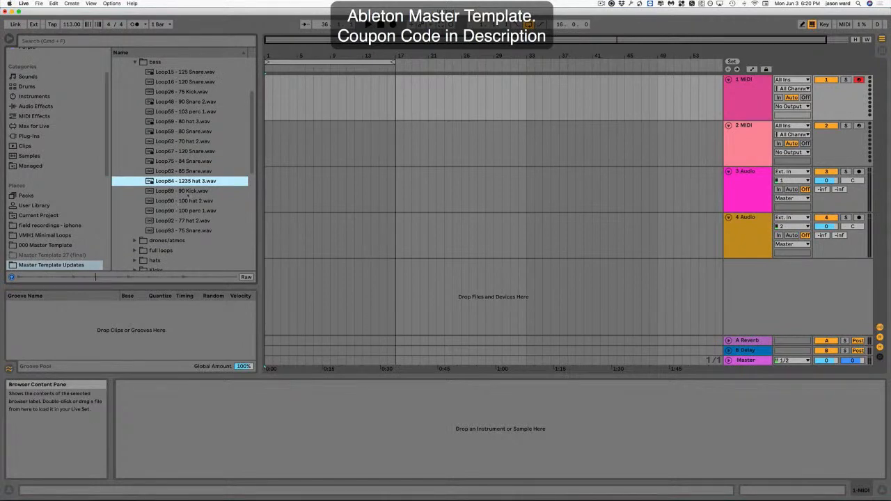
click(189, 191)
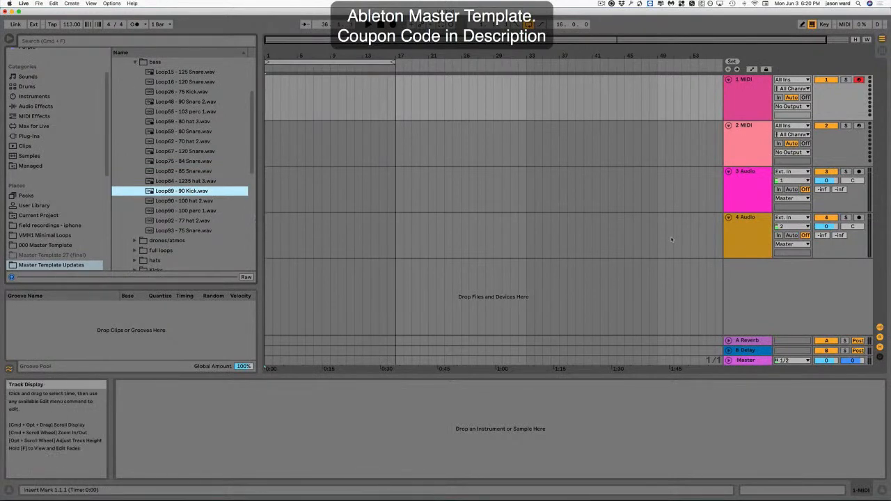
Insert new audio tracks below the 4 Audio track.
click(747, 178)
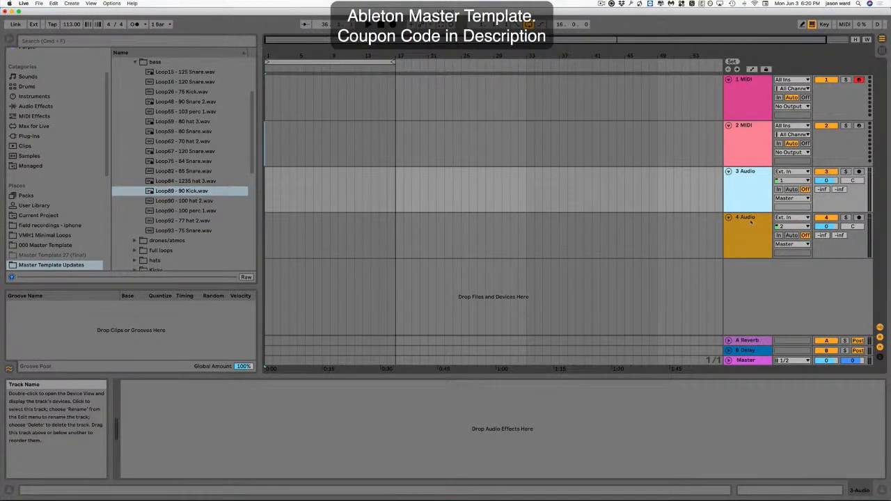
click(748, 224)
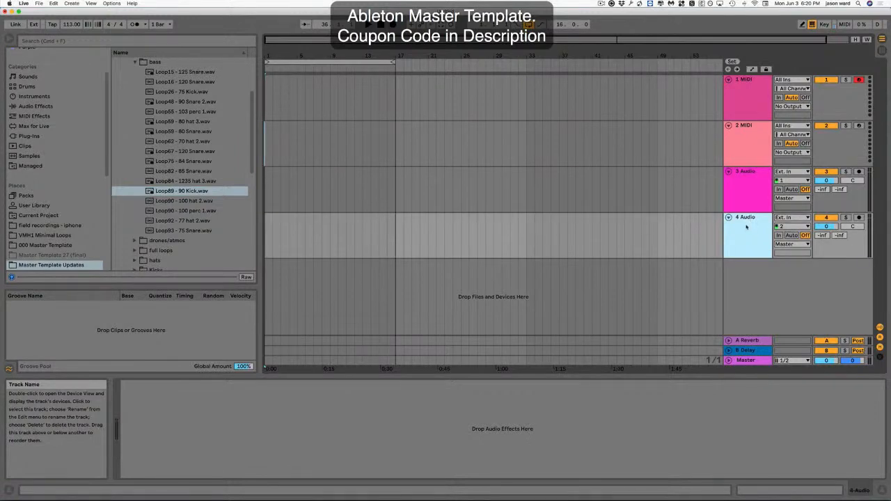
key(super+t)
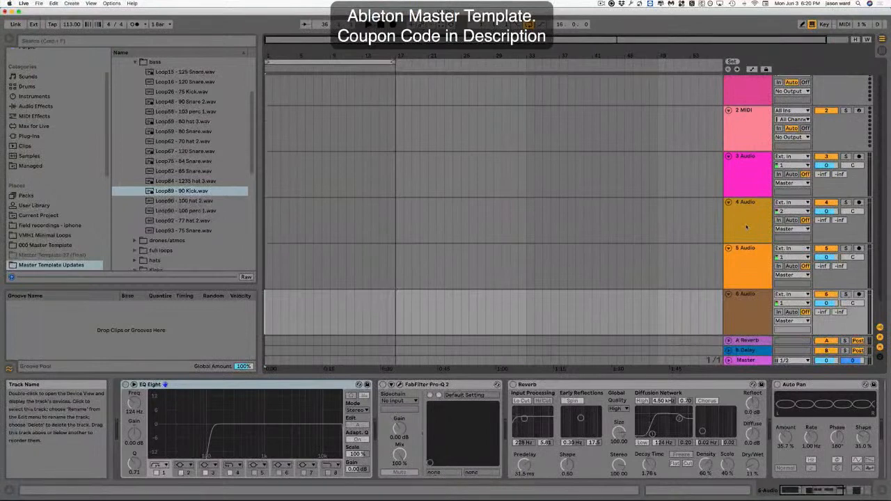
key(super+t)
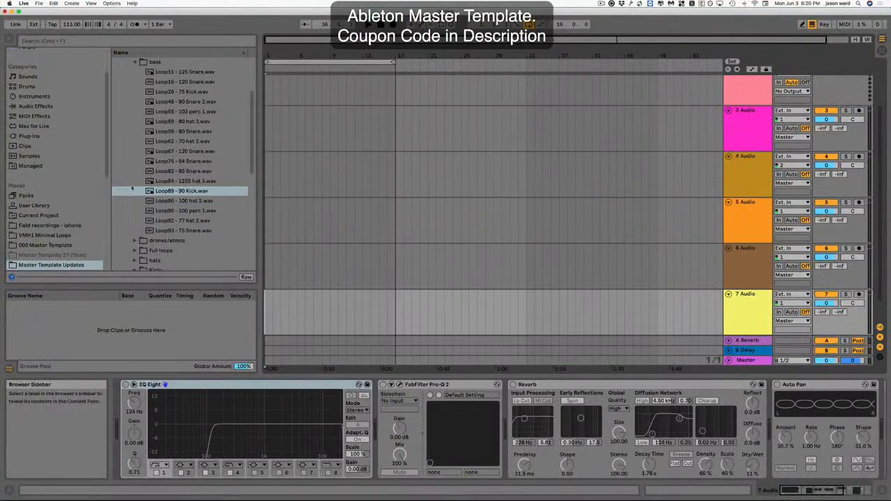
Place Loop89 - 90 Kick at the start of the 4 Audio track and rename that track bass.
click(166, 192)
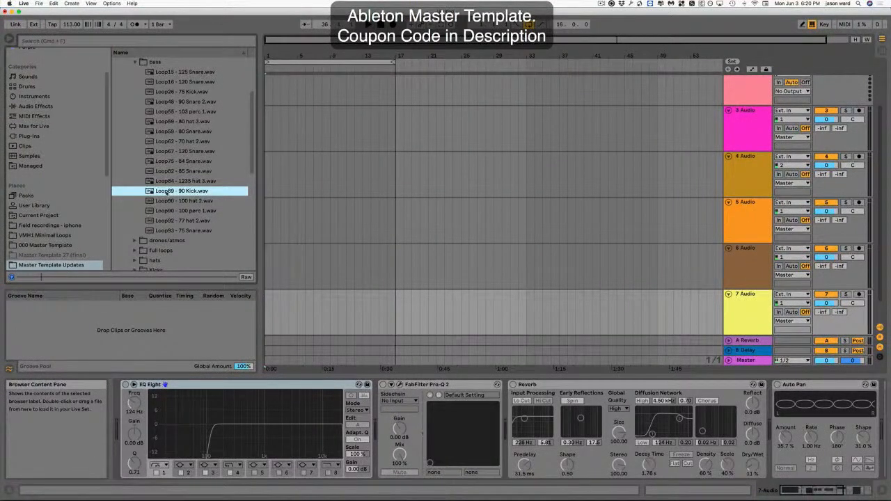
scroll(300, 202, up, 3)
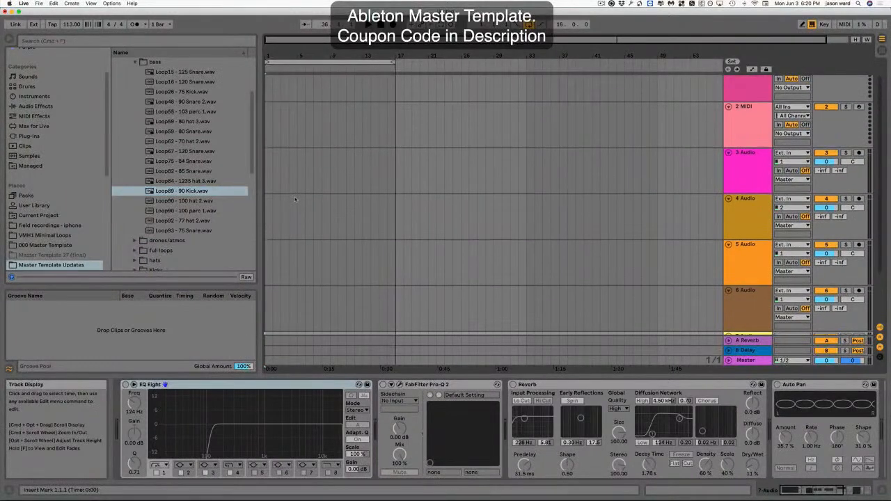
drag(157, 191, 396, 216)
click(757, 200)
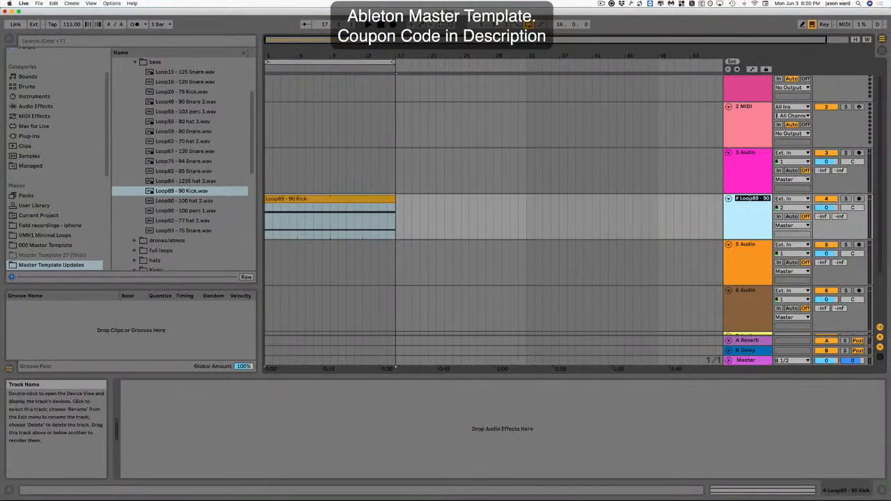
key(Return)
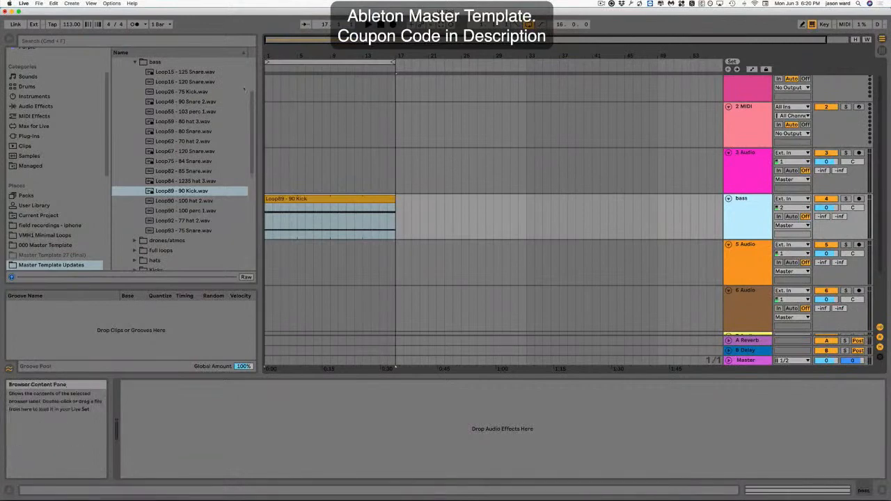
Collapse the bass folder and expand the everloop Kicks folder.
click(134, 61)
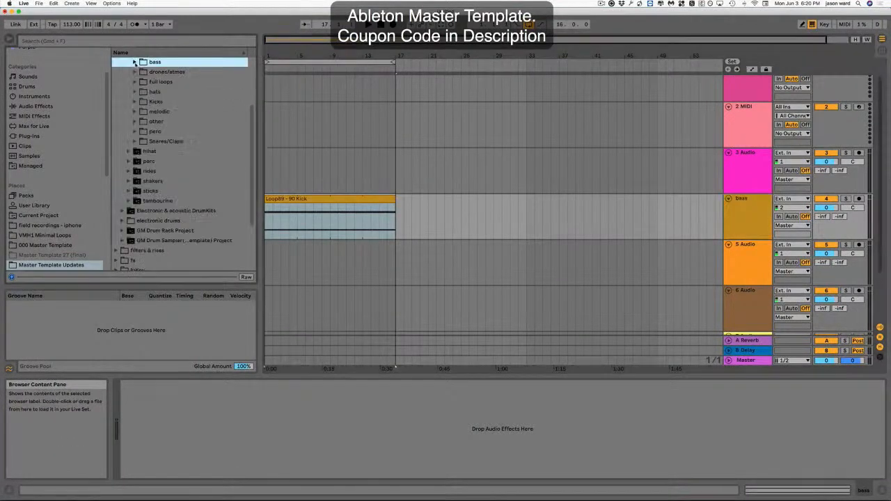
scroll(214, 123, up, 3)
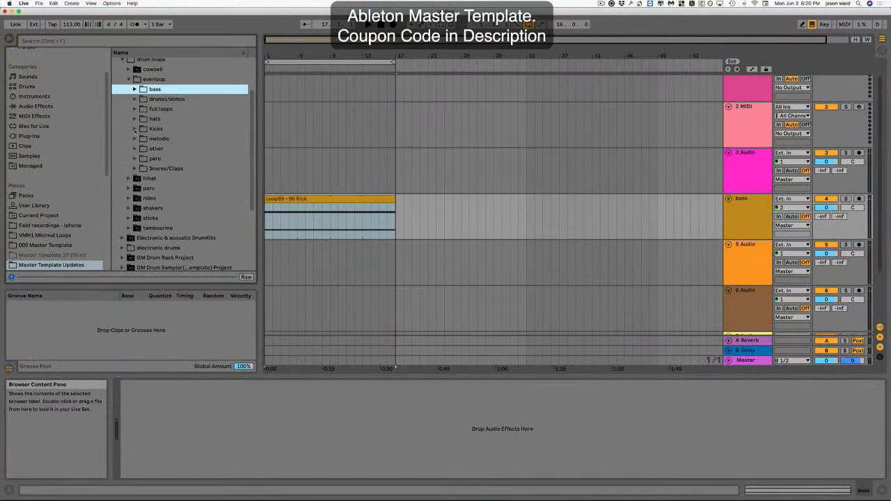
click(135, 128)
Preview the Kicks folder loops from Loop1 - 125 kick 2 to Loop5 - 120 Kick, setting the tempo to 116 BPM.
click(176, 149)
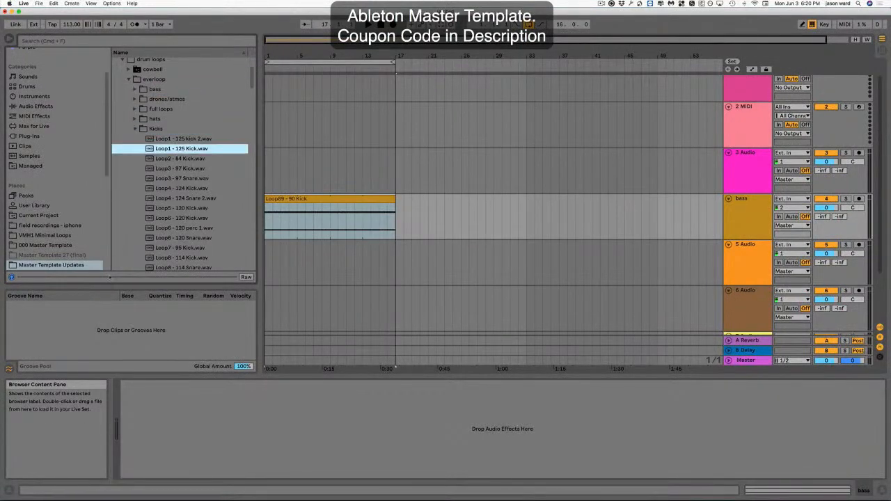
click(182, 158)
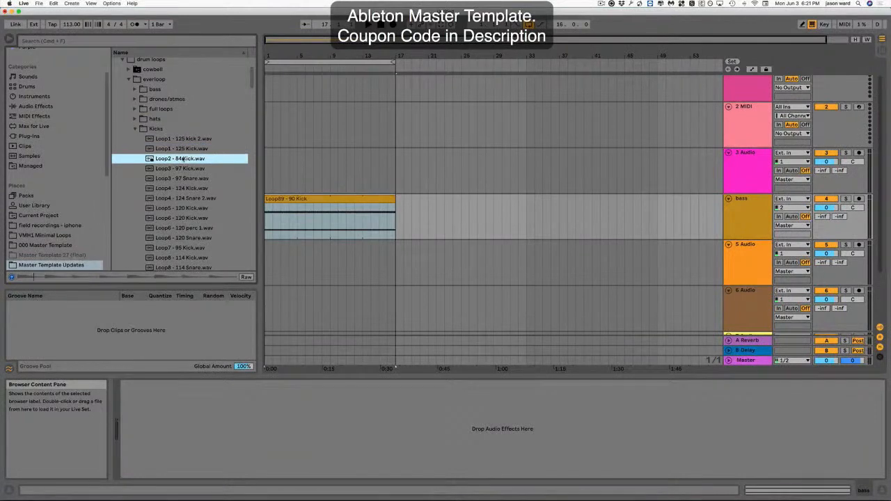
click(174, 169)
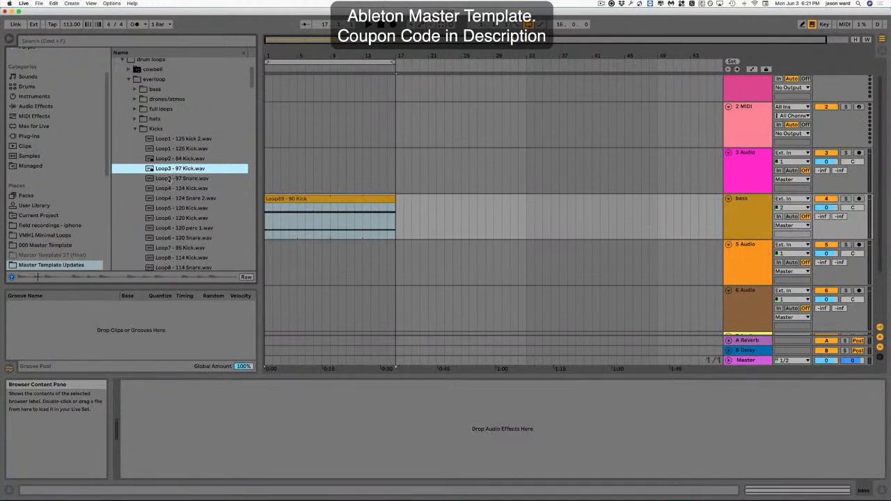
click(169, 179)
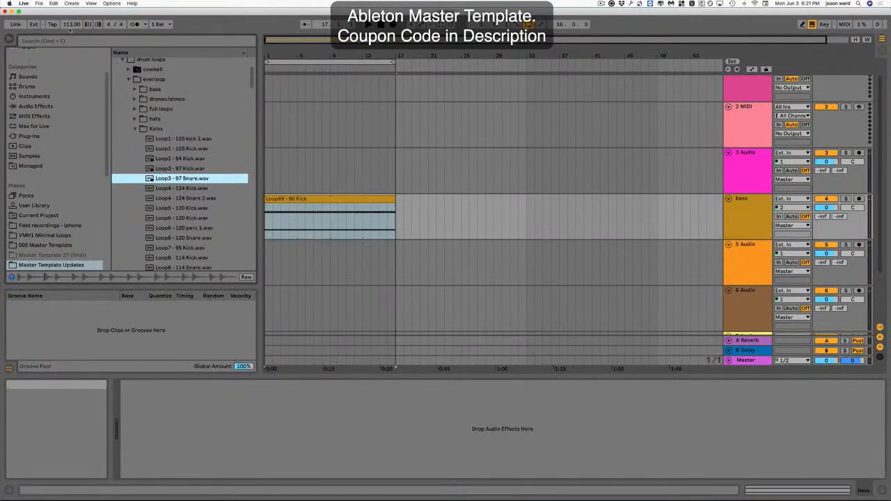
drag(72, 25, 72, 21)
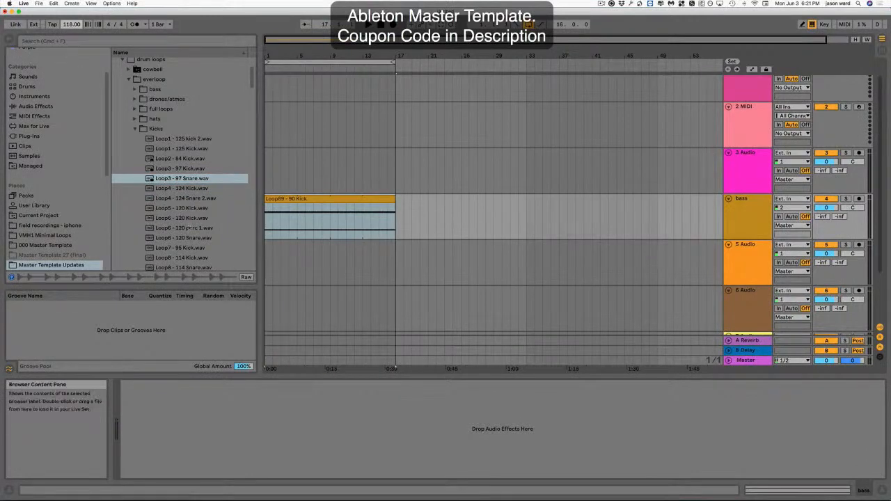
click(162, 189)
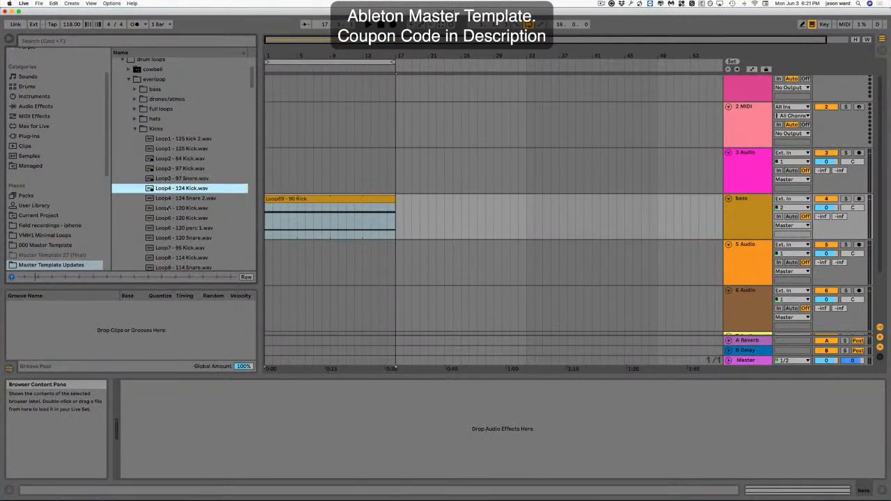
click(167, 207)
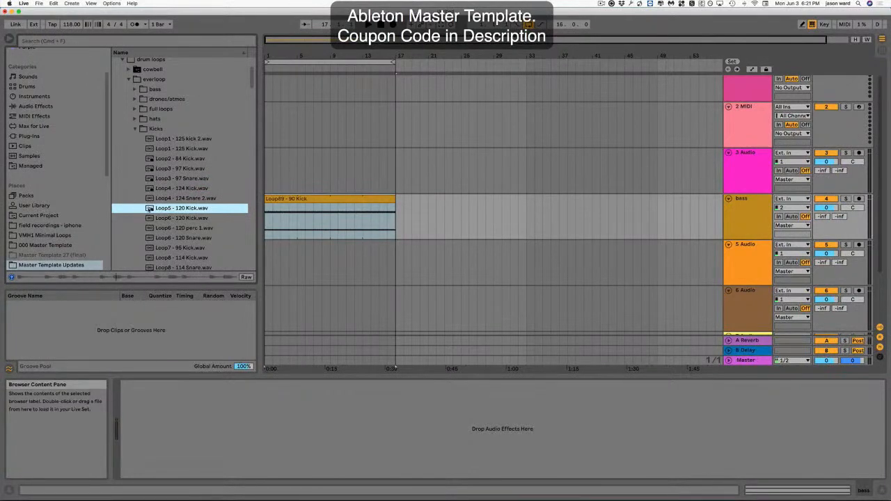
Place Loop5 - 120 Kick at the start of the 3 Audio track and rename that track kick.
drag(149, 208, 268, 176)
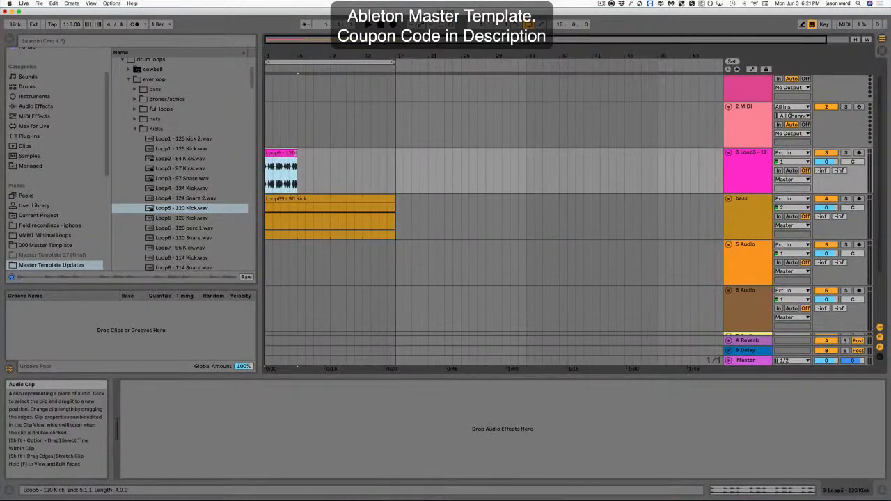
click(751, 154)
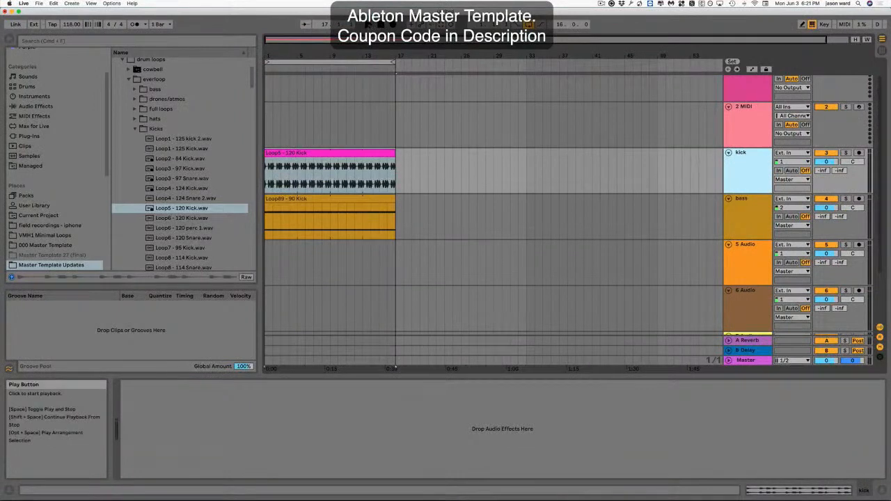
Play the arrangement and collapse the Kicks folder.
click(369, 24)
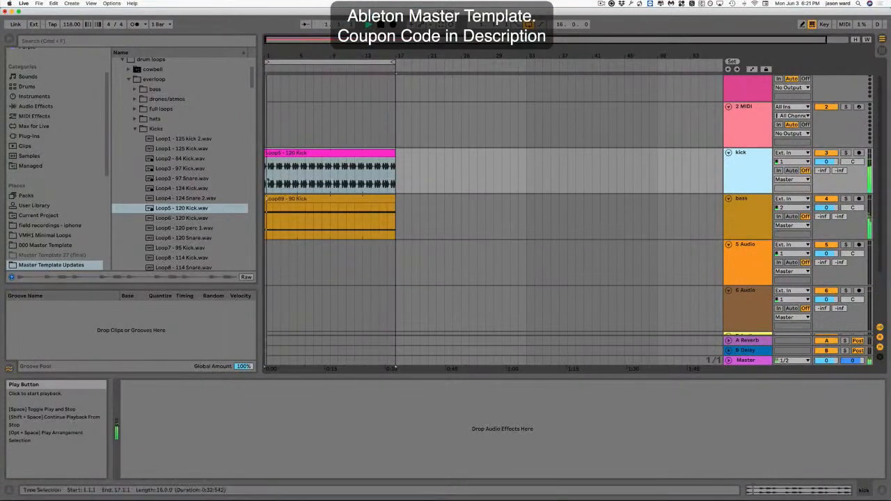
click(135, 129)
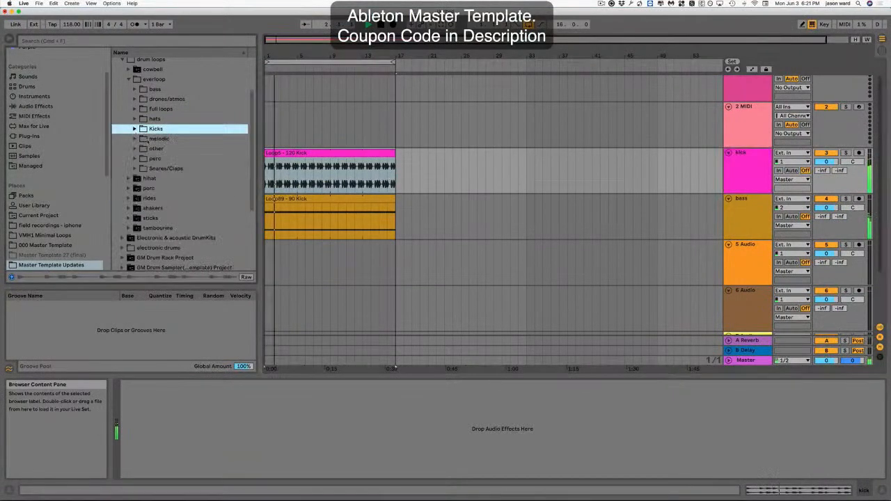
Expand the everloop melodic folder and preview loops from Loop19 - 86 Snare 2 to Loop23 - 120 Snare 2.
click(135, 138)
click(174, 171)
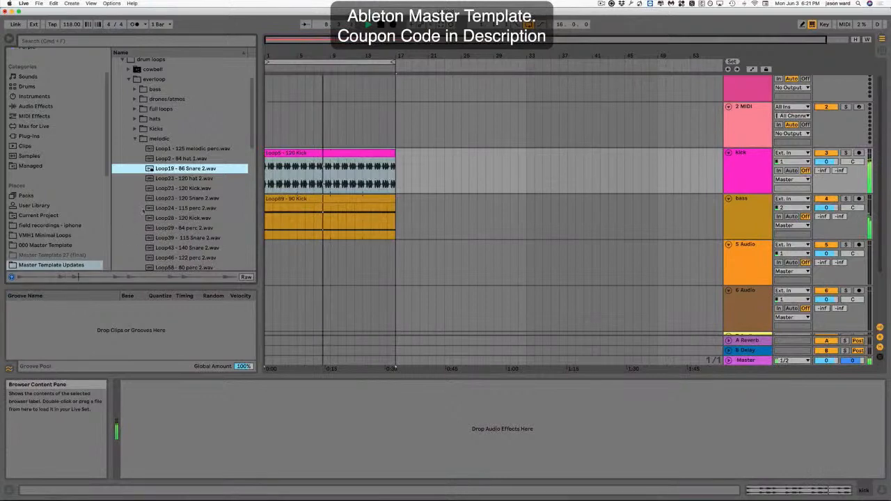
click(172, 181)
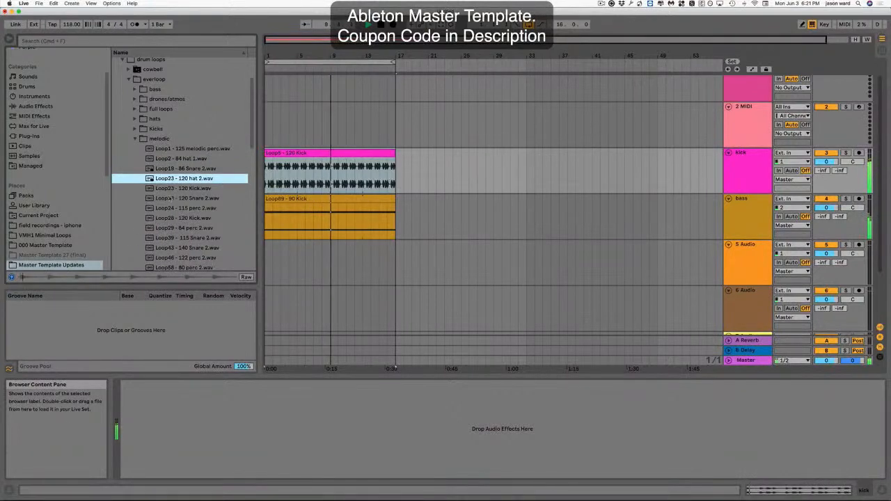
click(169, 198)
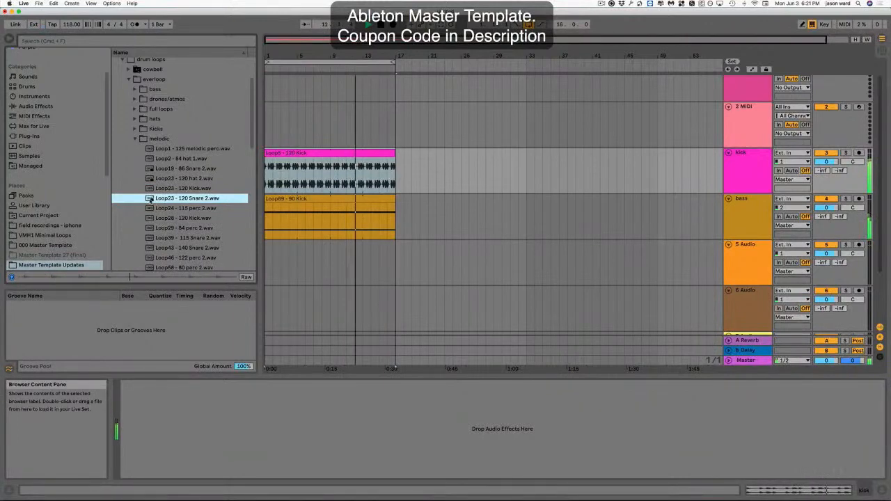
Place Loop23 - 120 Snare 2 at the start of the 5 Audio track and lower that track's volume to -4.1 dB.
drag(150, 200, 272, 268)
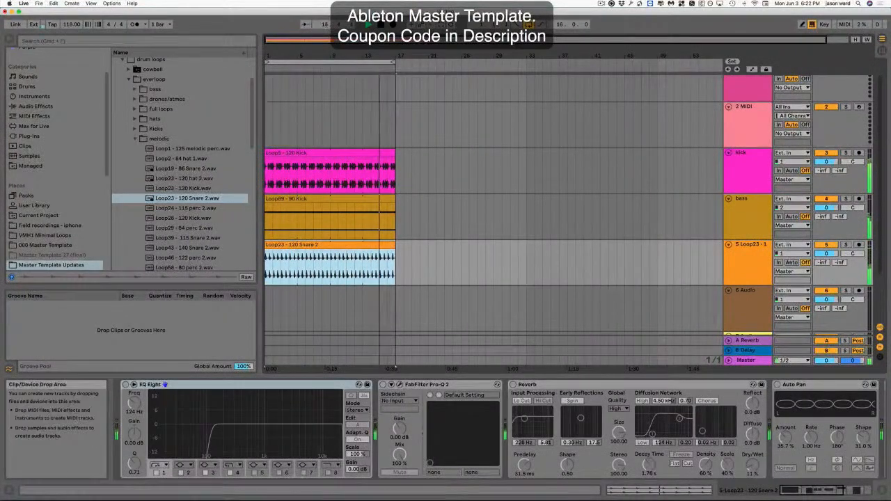
drag(827, 254, 827, 259)
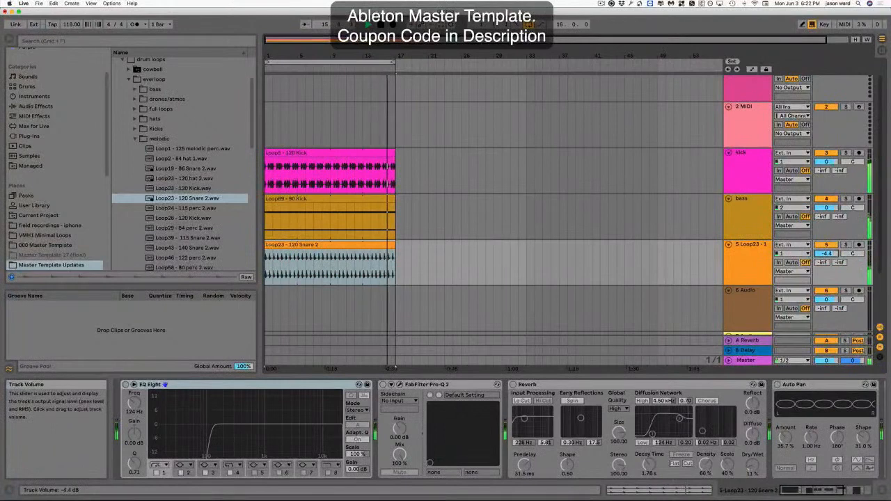
Rename the 5 Audio track to melodic.
click(747, 248)
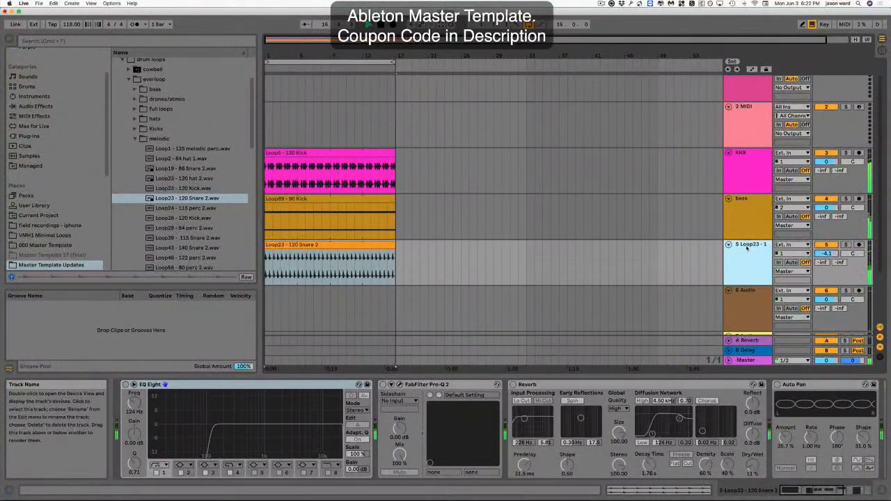
key(super+r)
text(m)
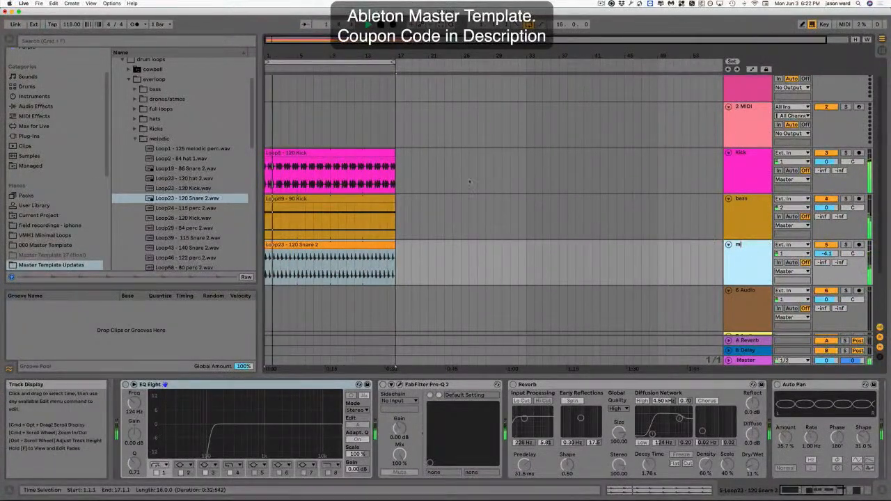
text(elodic)
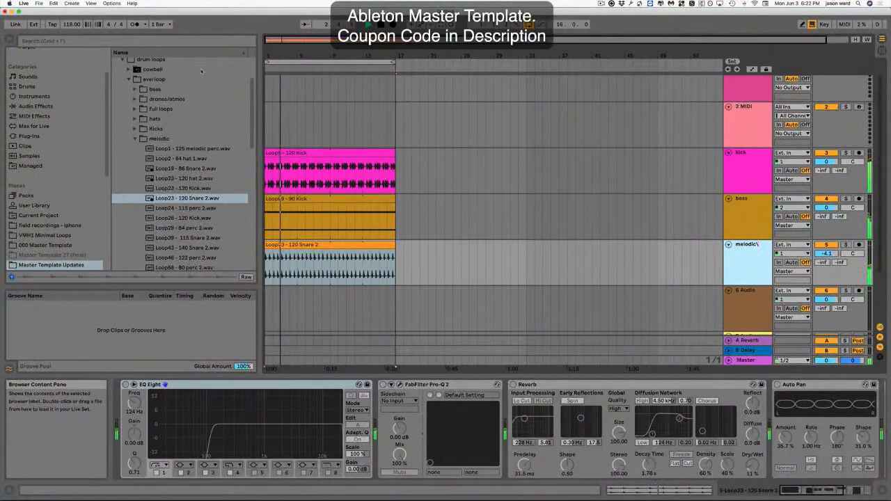
Duplicate the melodic track and delete the clip from the duplicated track.
scroll(185, 223, down, 2)
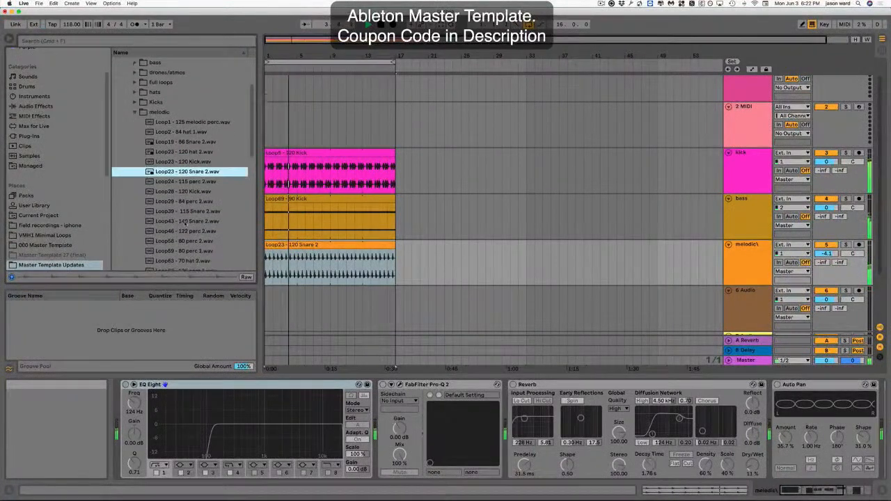
scroll(185, 221, down, 1)
click(751, 249)
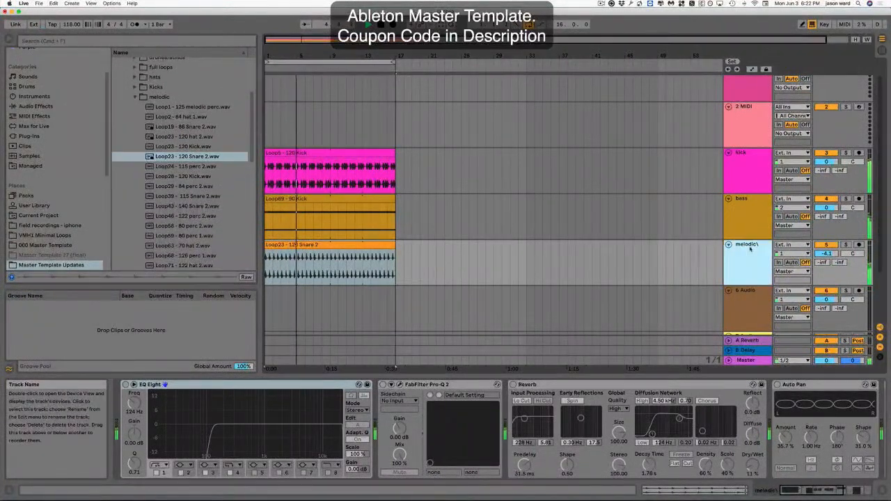
key(super+d)
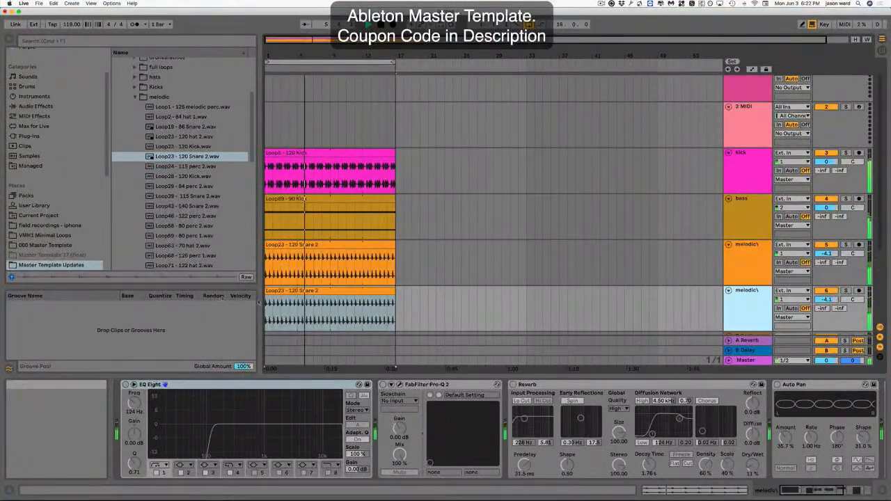
click(293, 293)
key(Delete)
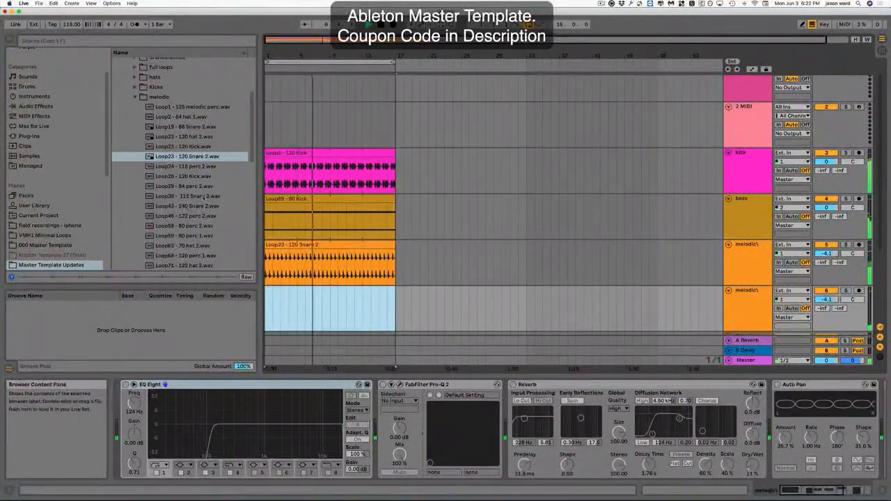
Preview Loop43 - 140 Snare 2 and Loop46 - 122 perc 2, then place Loop46 - 122 perc 2 at bar 9 of the second melodic track.
click(183, 197)
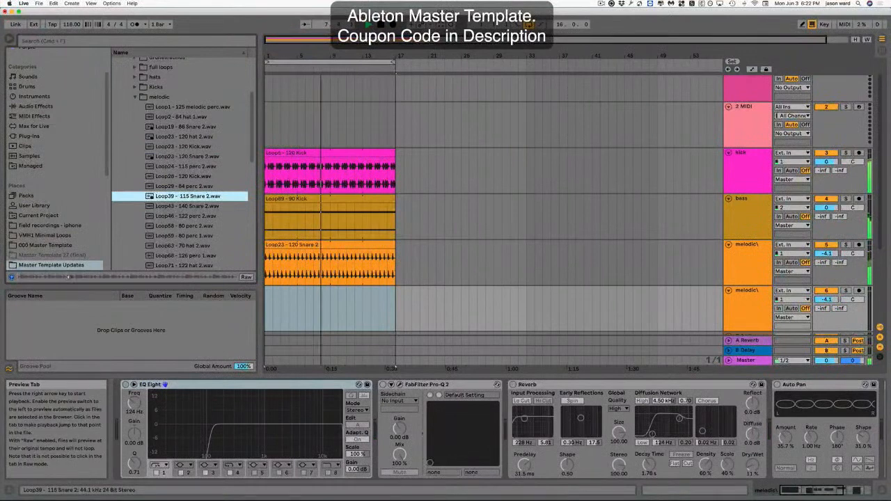
click(181, 208)
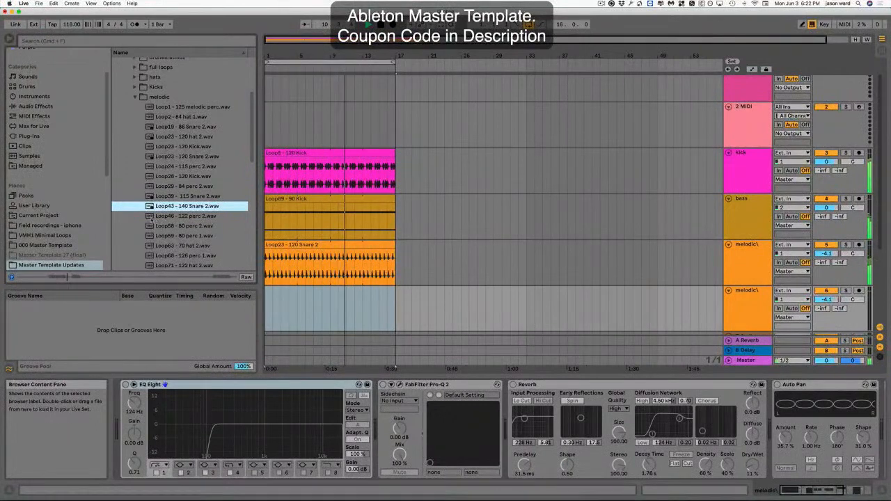
click(175, 217)
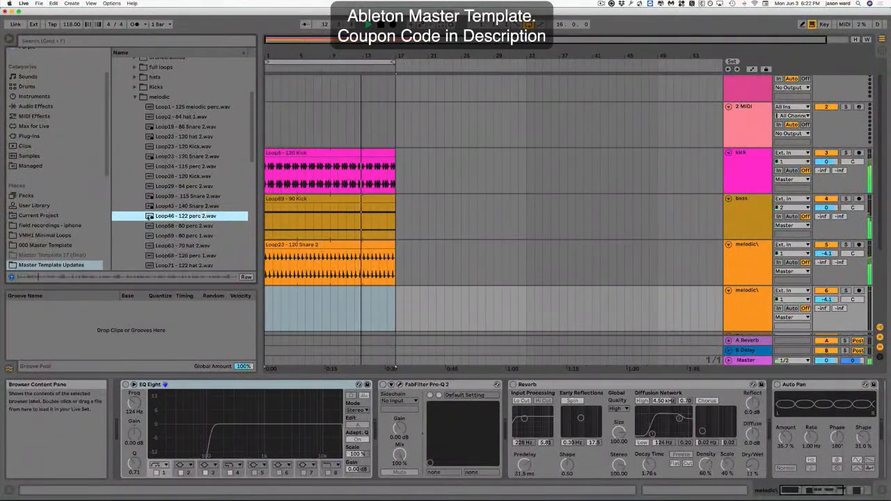
drag(238, 307, 332, 311)
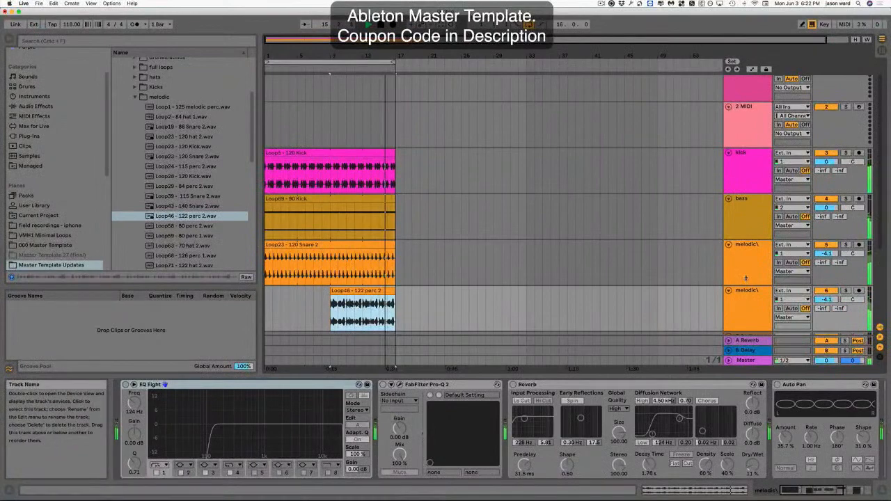
Collapse the melodic folder and expand the Snares/Claps folder.
scroll(747, 279, down, 3)
scroll(748, 279, down, 1)
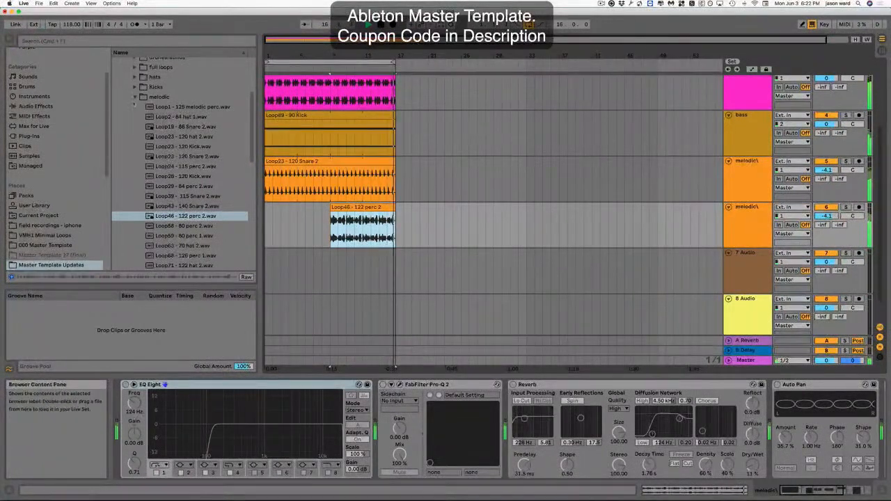
click(134, 99)
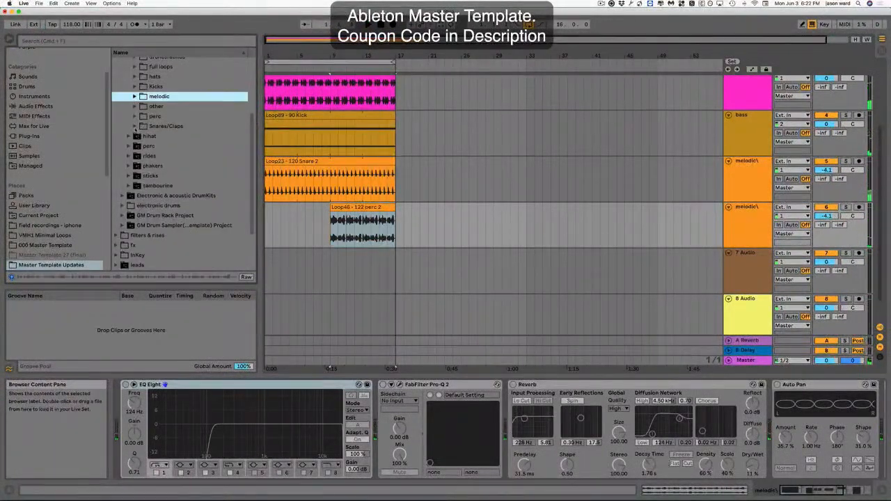
click(135, 126)
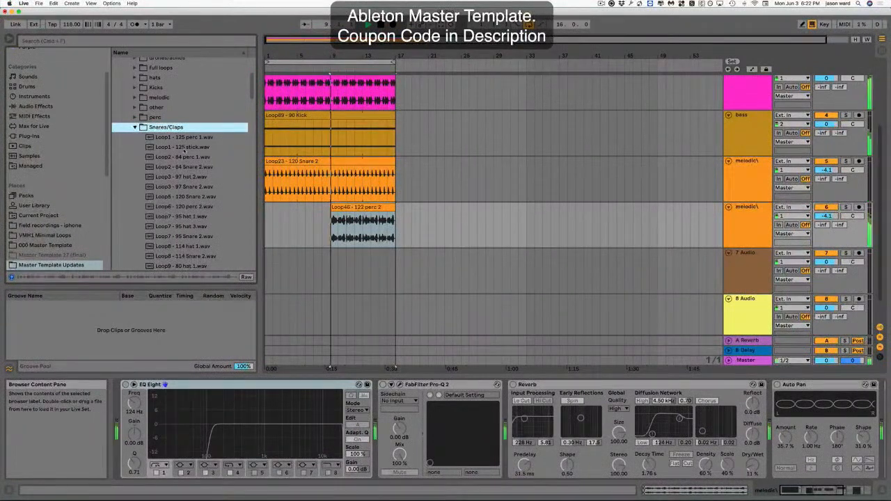
Preview Snares/Claps loops from Loop1 - 125 stick to Loop5 - 120 Snare 2 and place Loop5 - 120 Snare 2 at the start of the 7 Audio track.
click(185, 148)
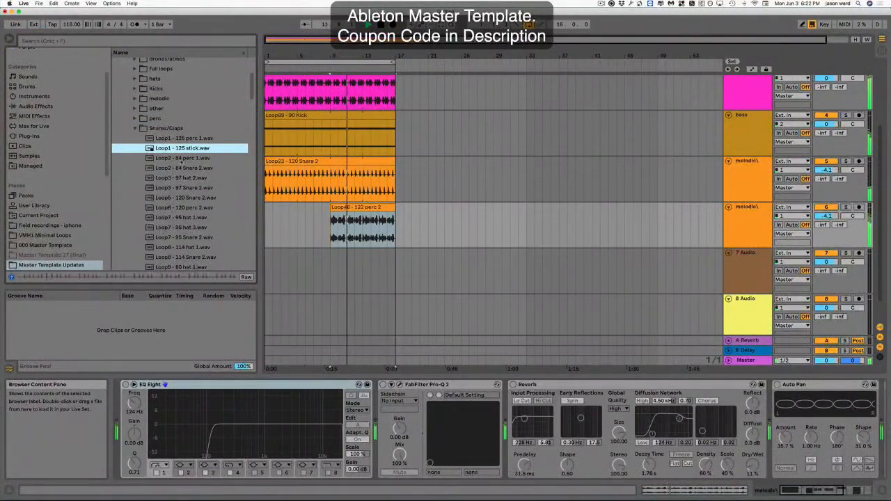
click(180, 158)
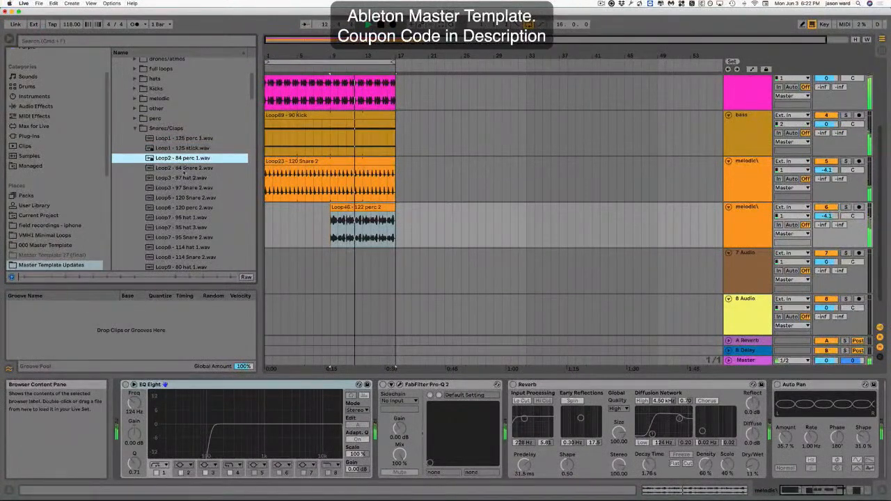
click(183, 169)
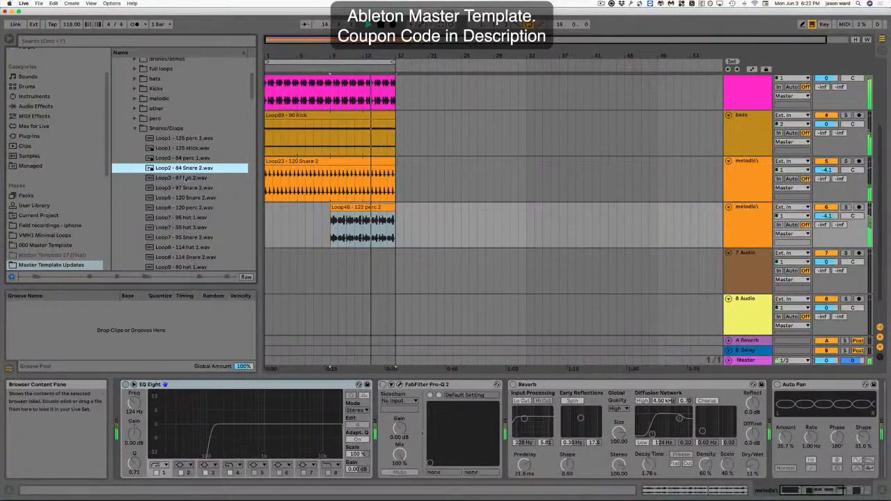
click(183, 178)
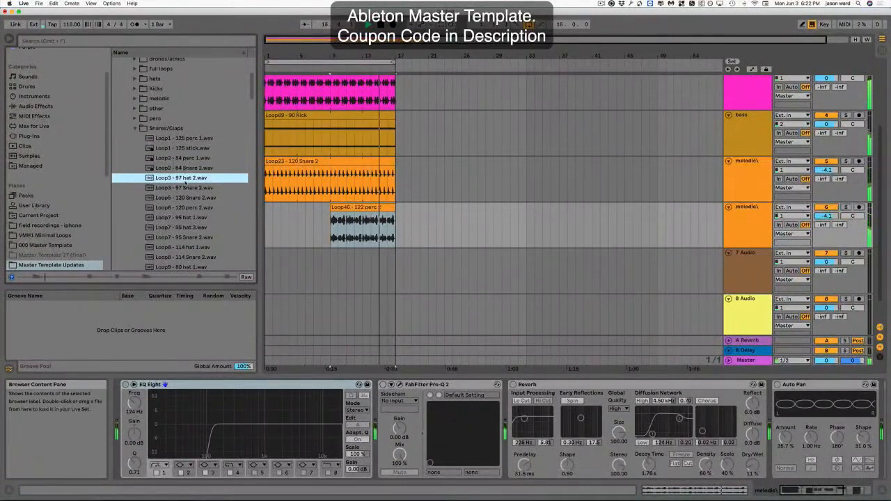
click(185, 189)
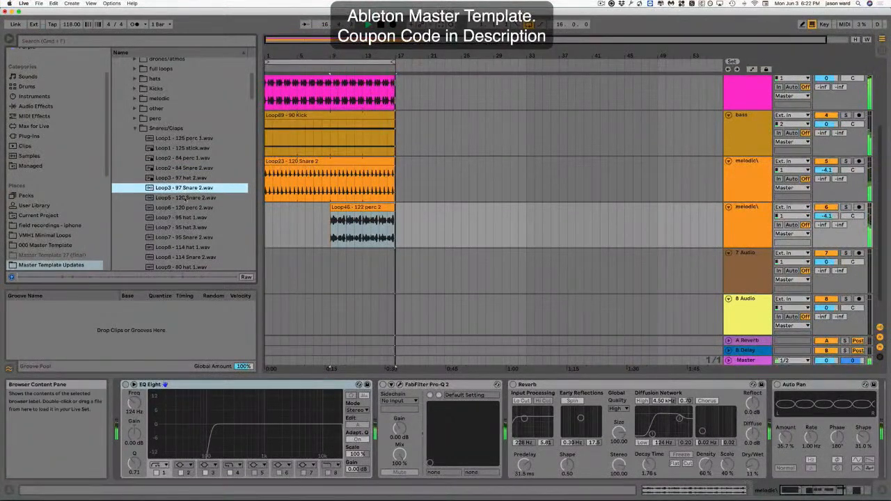
click(186, 198)
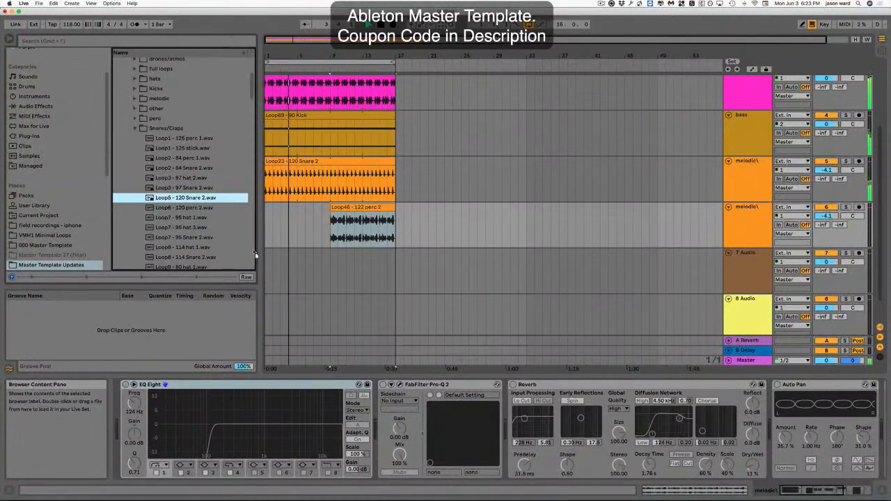
drag(255, 255, 395, 253)
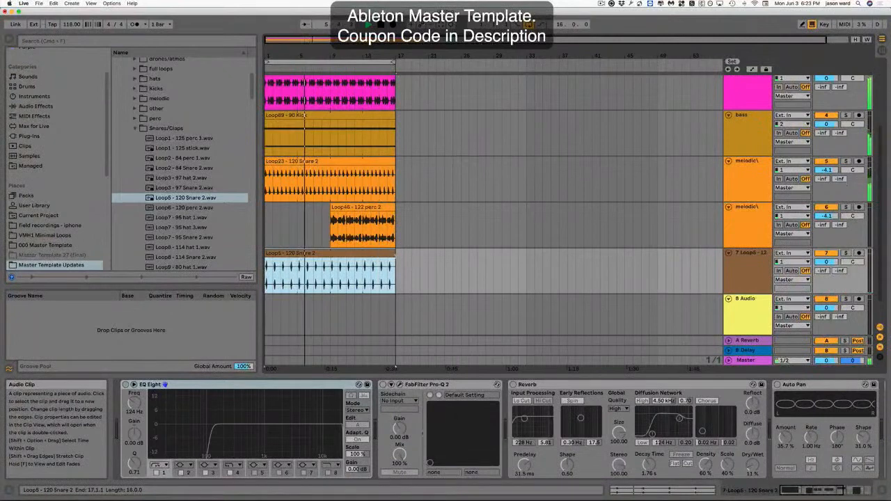
Duplicate the Loop5 track and delete the clip from the duplicated track.
click(750, 254)
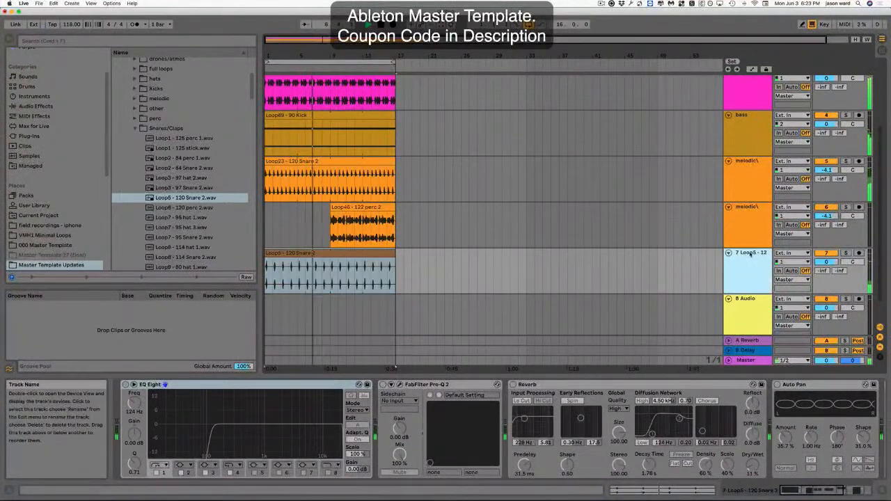
key(super+d)
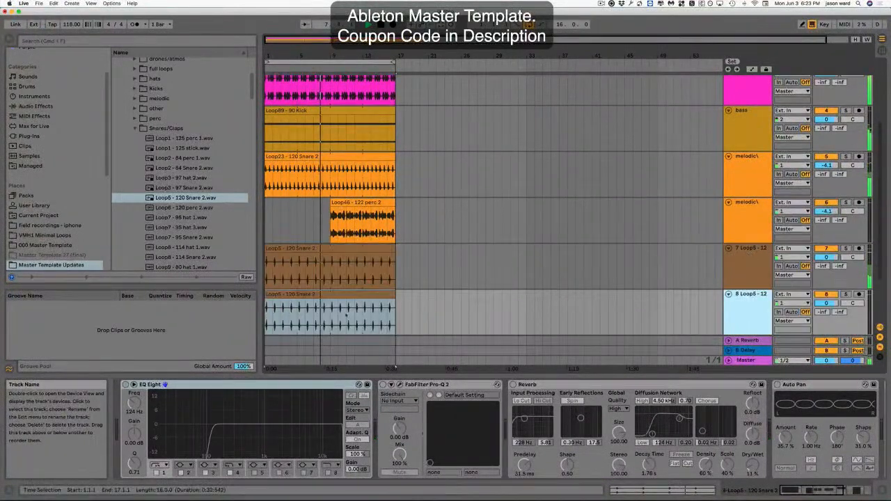
click(335, 295)
key(Delete)
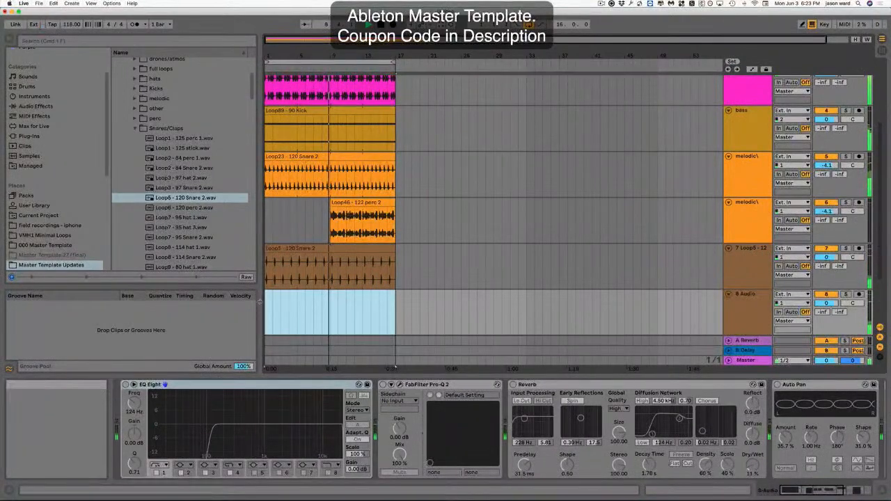
Place Loop2 - 84 perc 1 at the start of the 8 Audio track and extend the clip to bar 17.
click(174, 158)
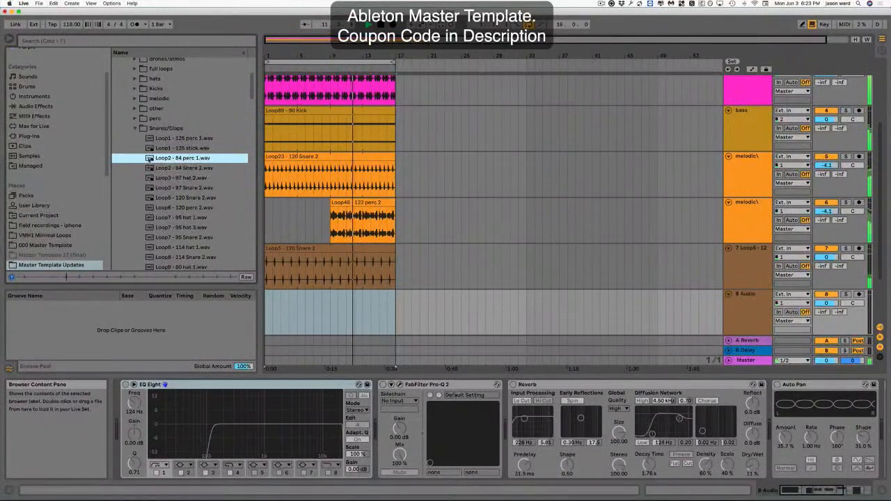
drag(160, 159, 269, 309)
drag(329, 310, 396, 310)
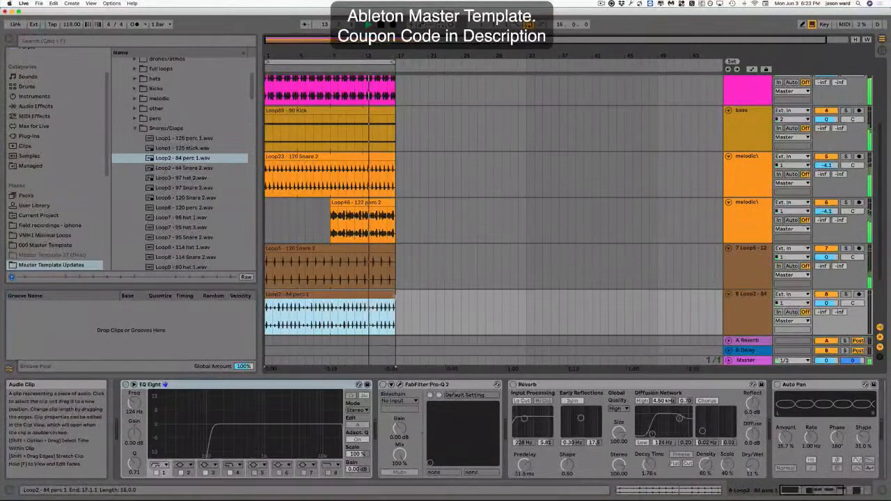
Insert a new audio track below the existing tracks.
key(super+t)
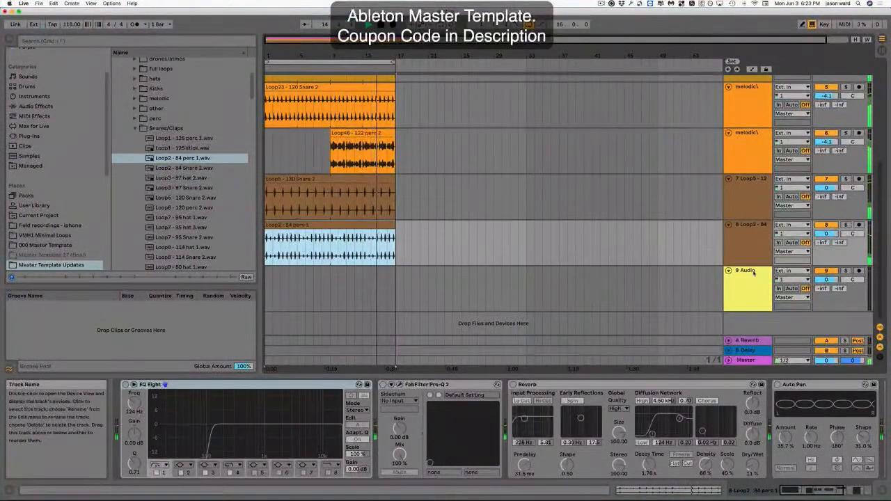
click(500, 292)
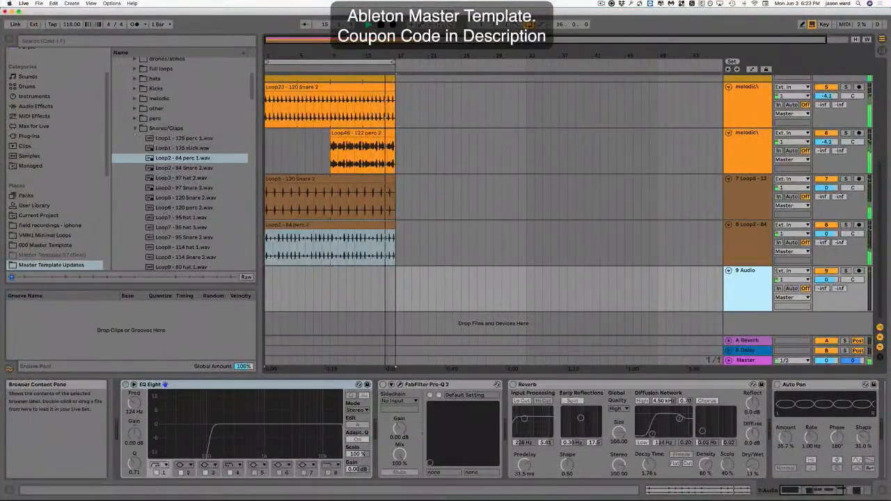
Open the everloop hats folder and preview hat loops from Loop4 - 124 hat 1 to Loop17 - 95 hat 3.
click(134, 128)
click(134, 79)
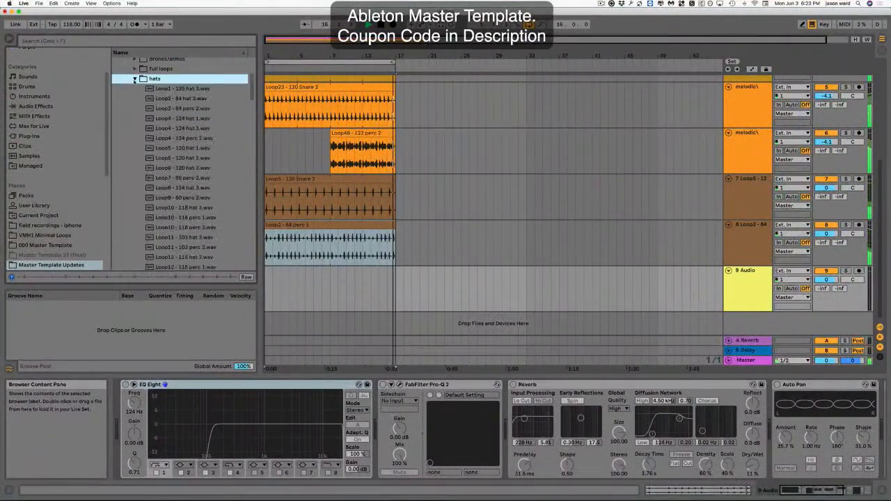
click(177, 118)
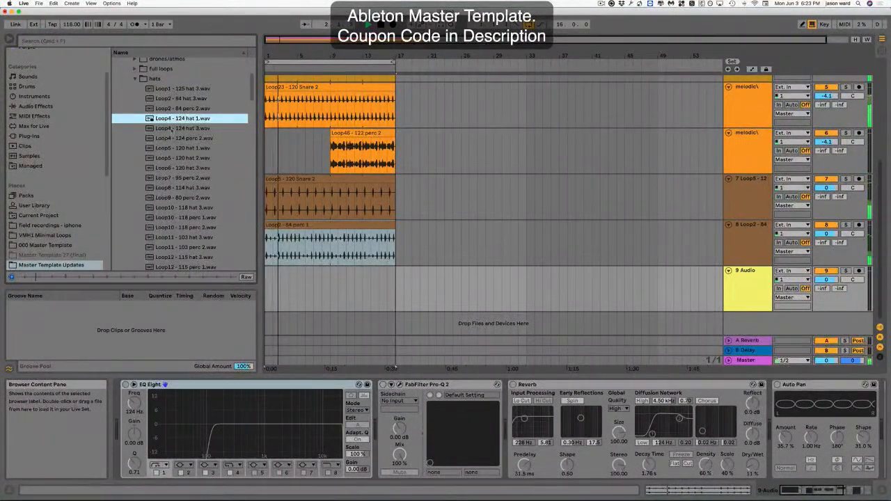
click(171, 128)
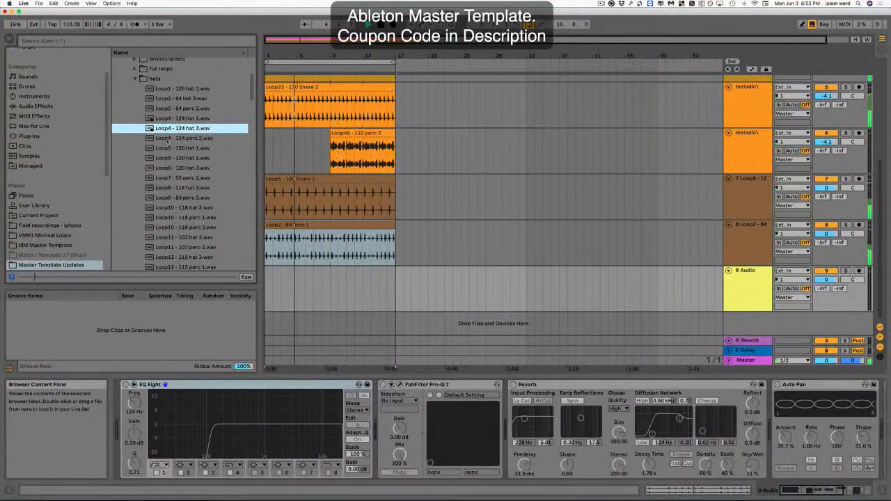
click(171, 149)
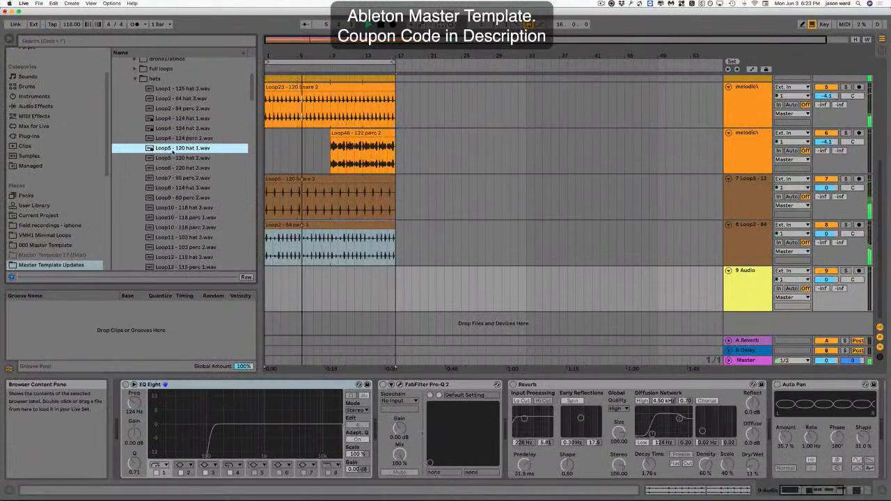
scroll(173, 213, down, 5)
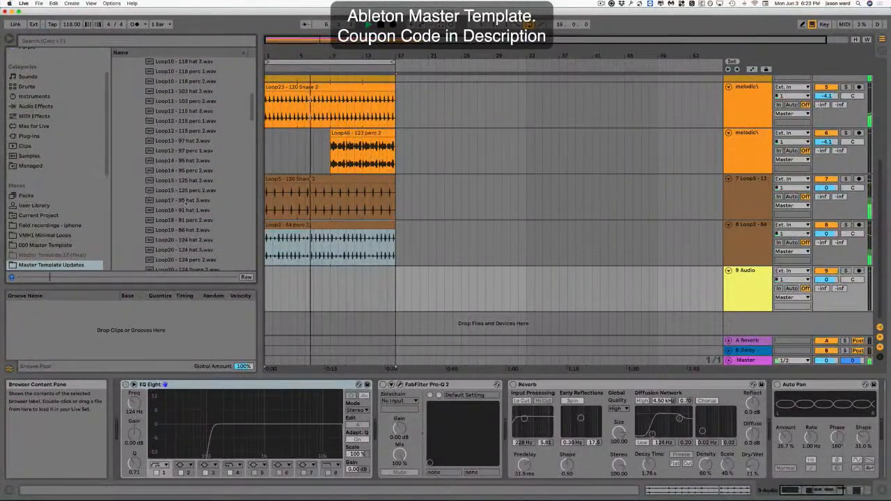
click(186, 201)
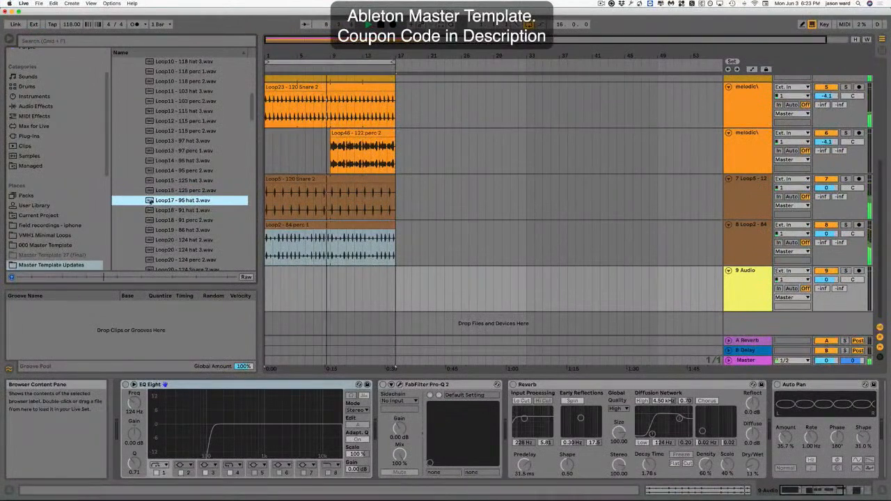
Place Loop17 - 95 hat 3 at the start of the 9 Audio track and extend the clip to bar 17.
drag(150, 200, 326, 307)
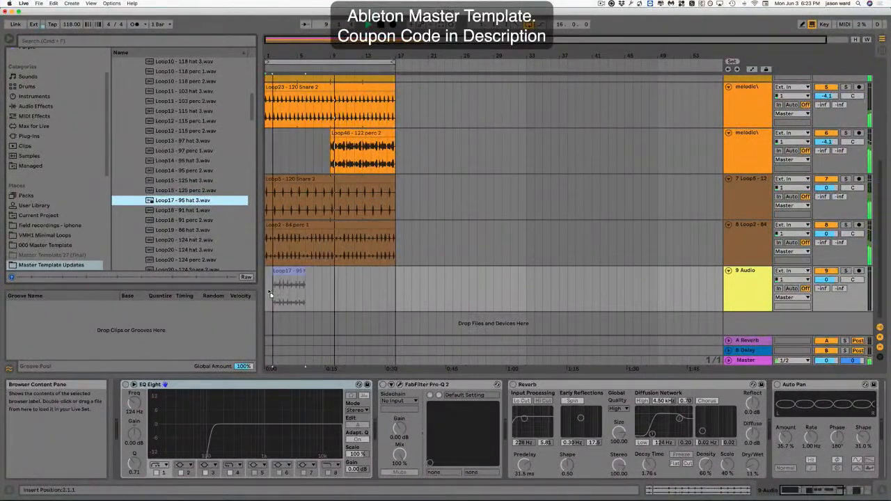
drag(270, 293, 272, 293)
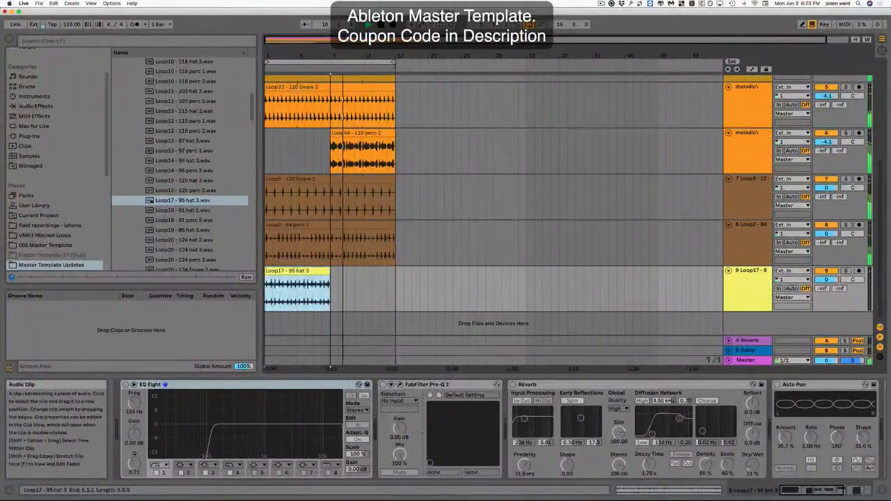
drag(330, 272, 395, 271)
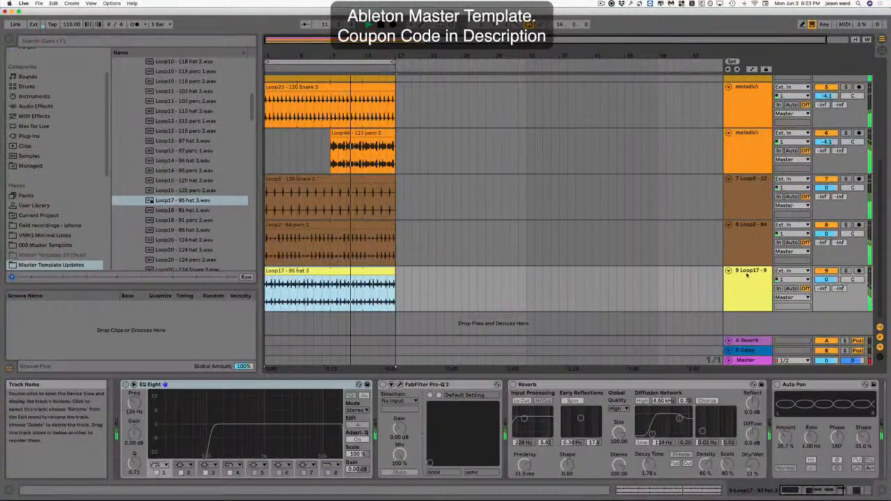
Insert a new audio track below the Loop17 track.
click(747, 275)
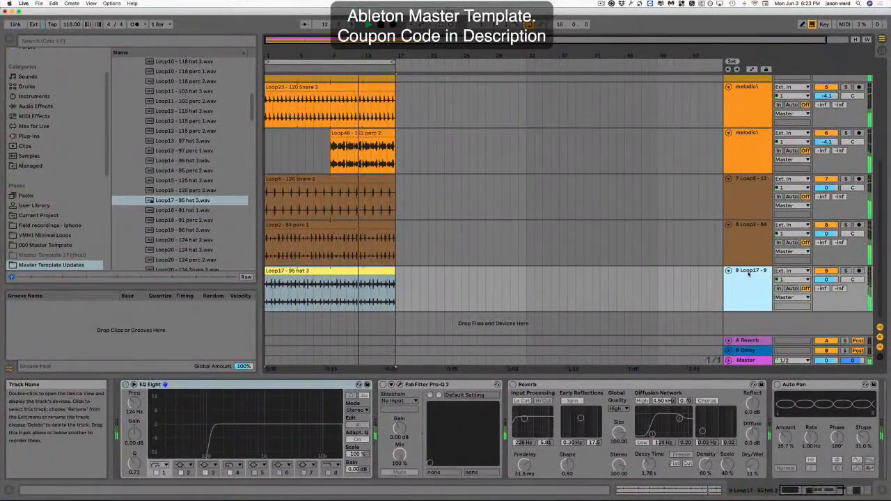
key(super+shift+t)
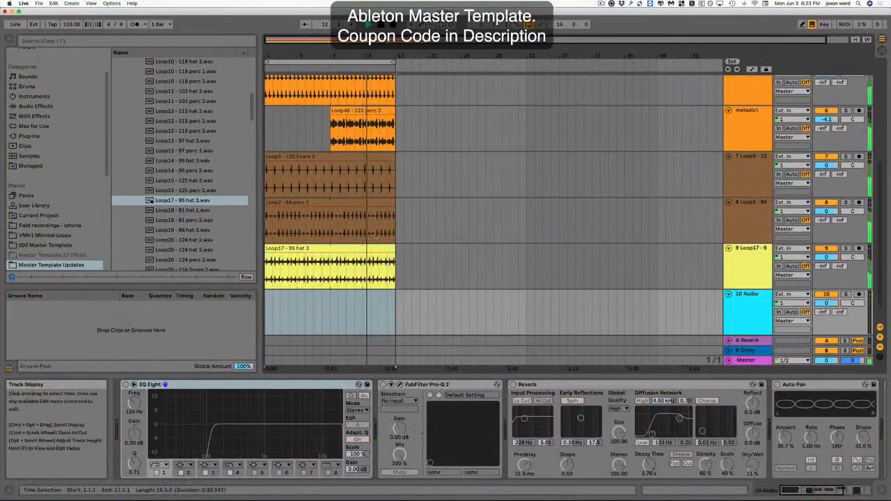
Preview more hat loops in the hats folder, from Loop20 - 124 hat 3 through Loop28 - 120 hat 3.
click(192, 249)
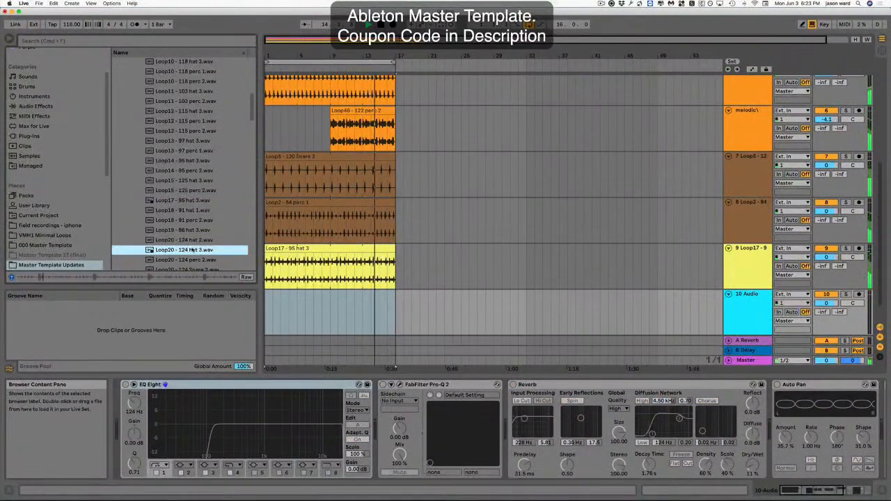
scroll(185, 248, down, 2)
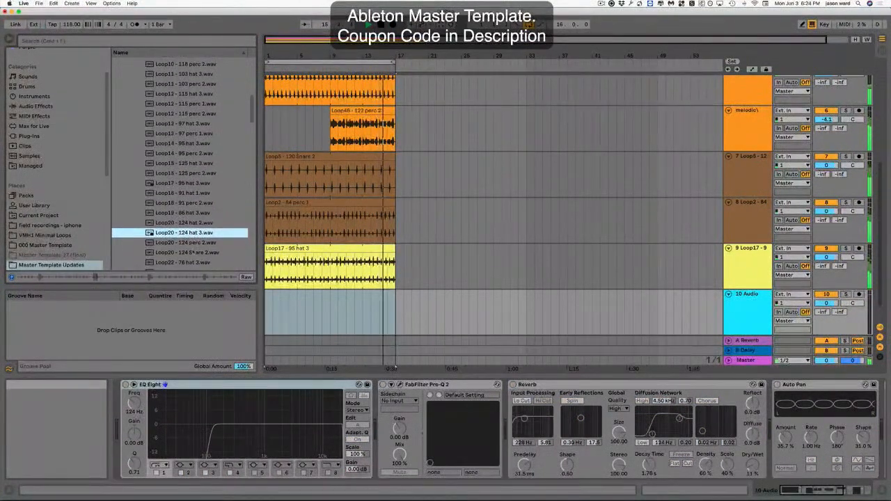
click(191, 242)
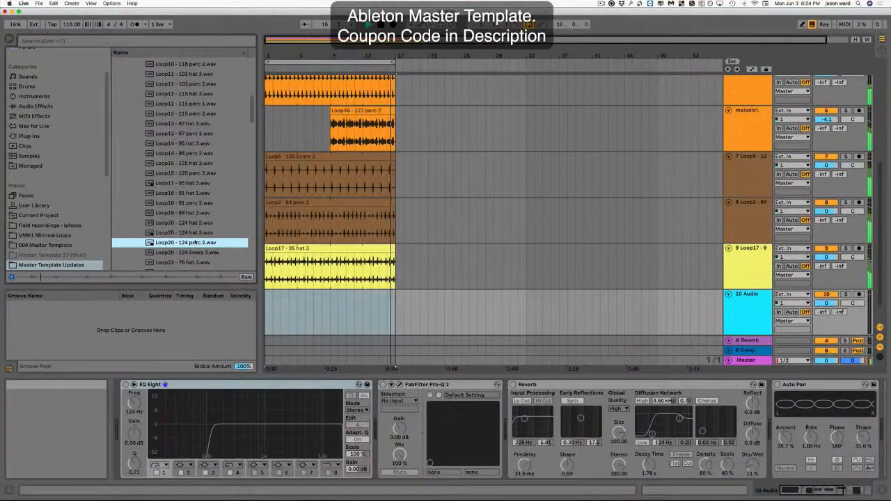
scroll(195, 243, down, 3)
click(193, 243)
scroll(194, 245, down, 1)
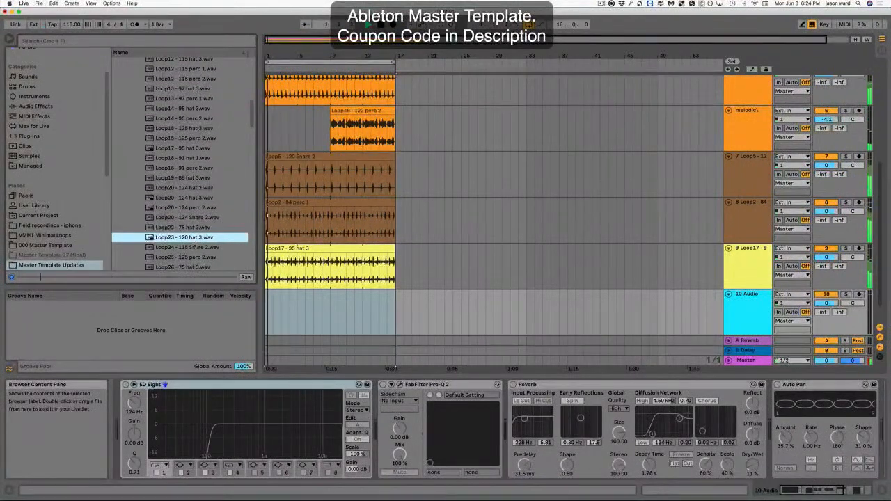
click(197, 248)
scroll(199, 244, down, 3)
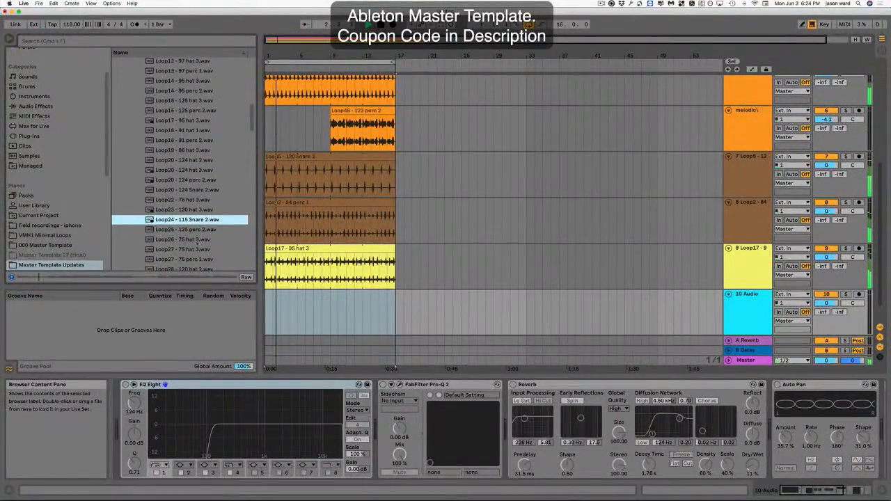
click(193, 239)
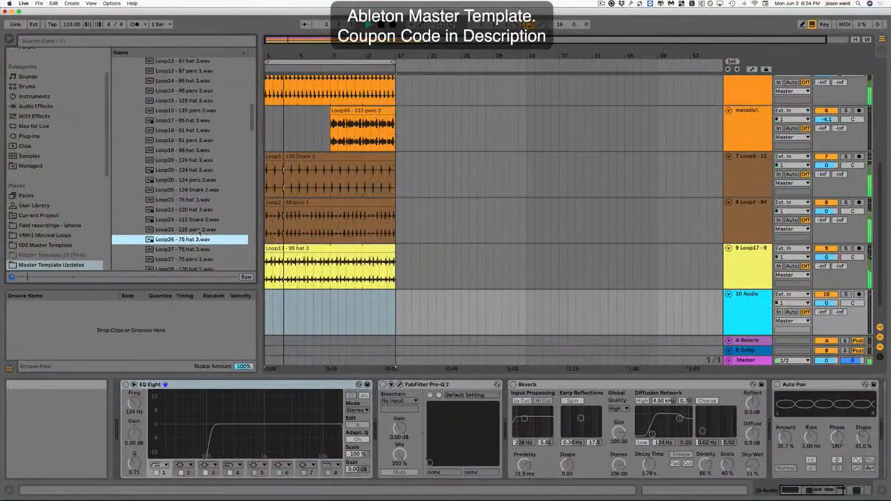
scroll(200, 232, down, 4)
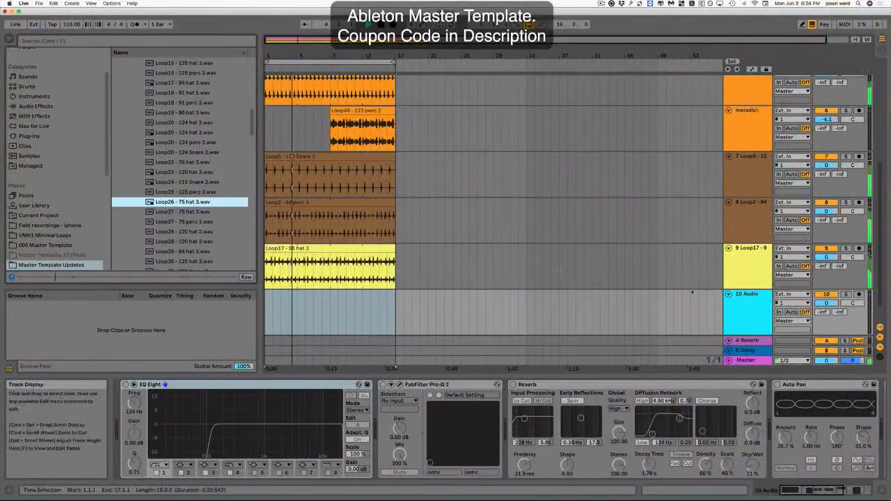
click(827, 248)
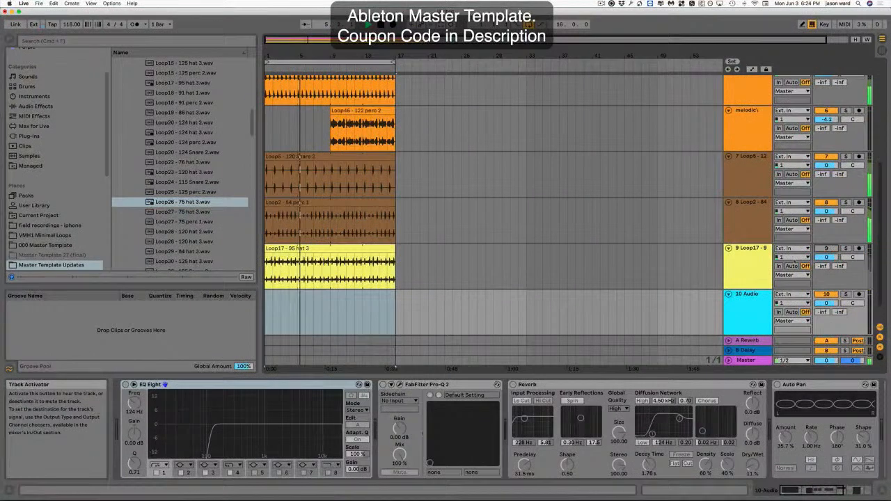
click(168, 232)
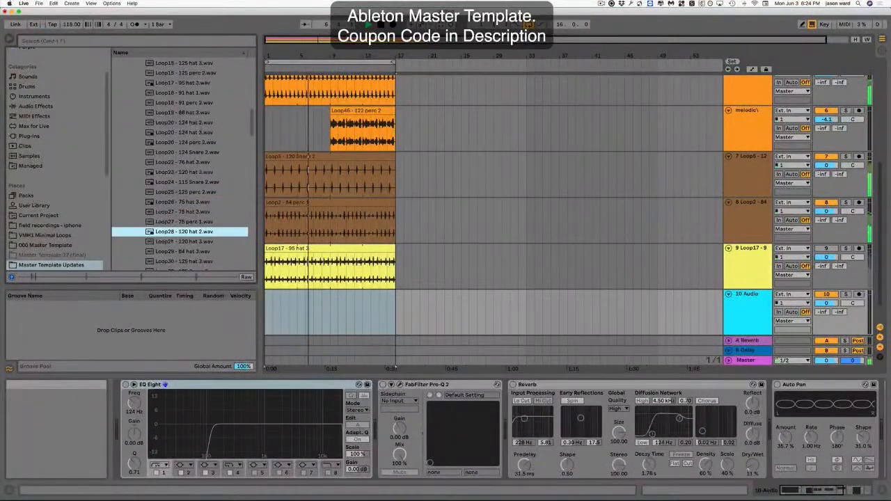
click(172, 241)
scroll(195, 230, down, 2)
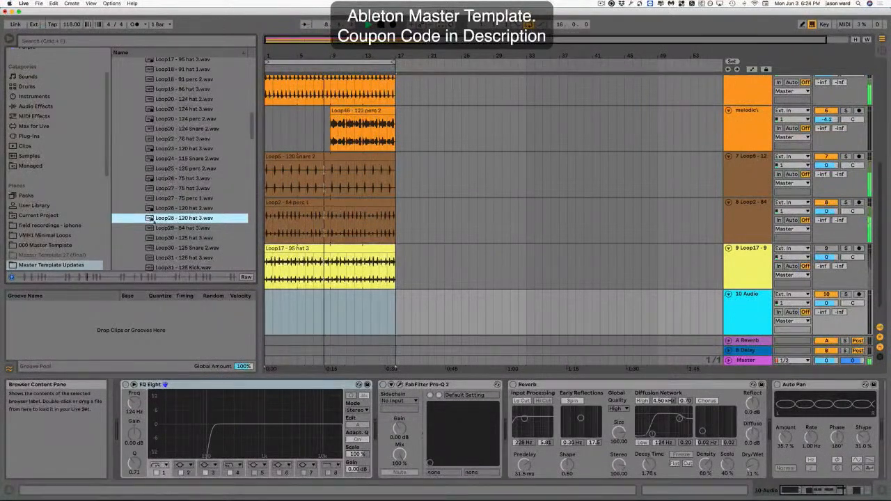
Place Loop28 - 120 hat 3 at the start of the 10 Audio track and extend the clip to bar 17.
drag(153, 220, 279, 312)
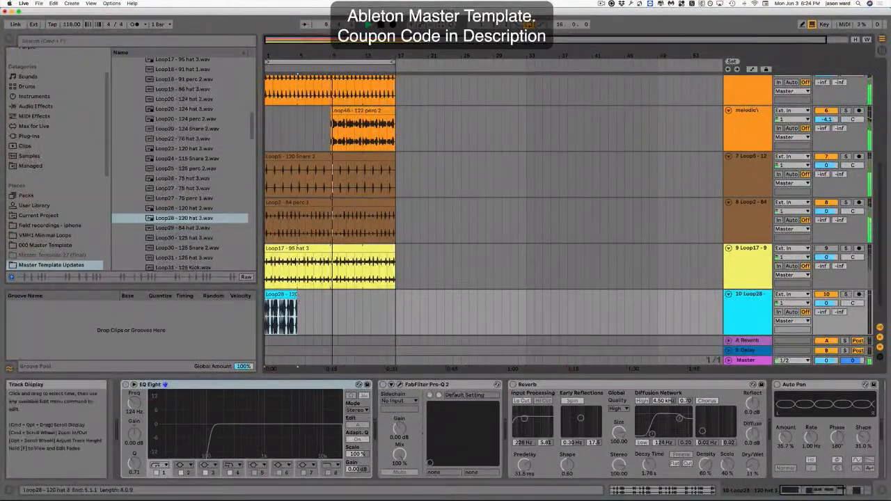
drag(297, 367, 394, 367)
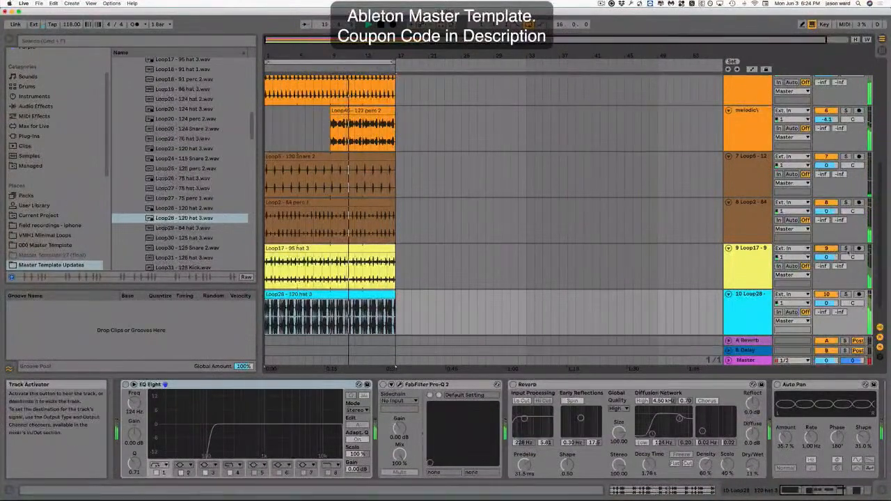
Set the Loop17 track volume to -5.1 dB and the Loop28 track volume to -1.2 dB.
drag(826, 258, 827, 270)
drag(827, 303, 826, 306)
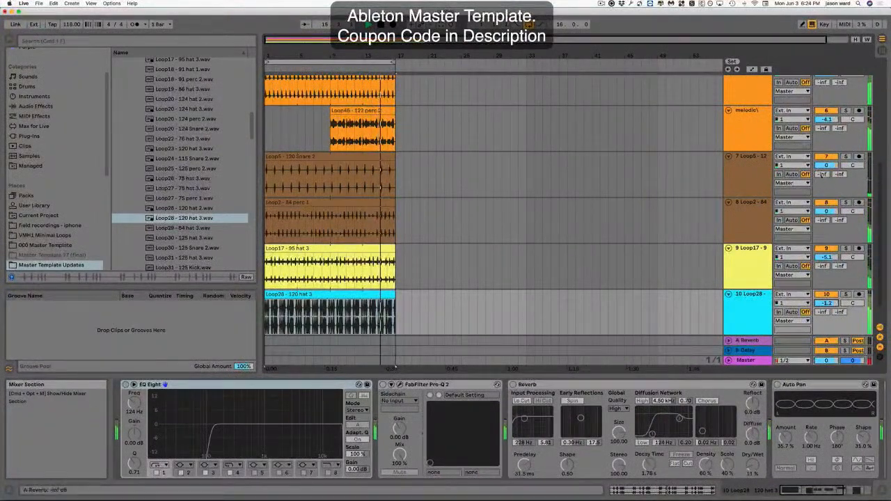
Set the second melodic track's volume to -4.9 dB and the first melodic track's volume to -8.0 dB.
scroll(828, 124, up, 2)
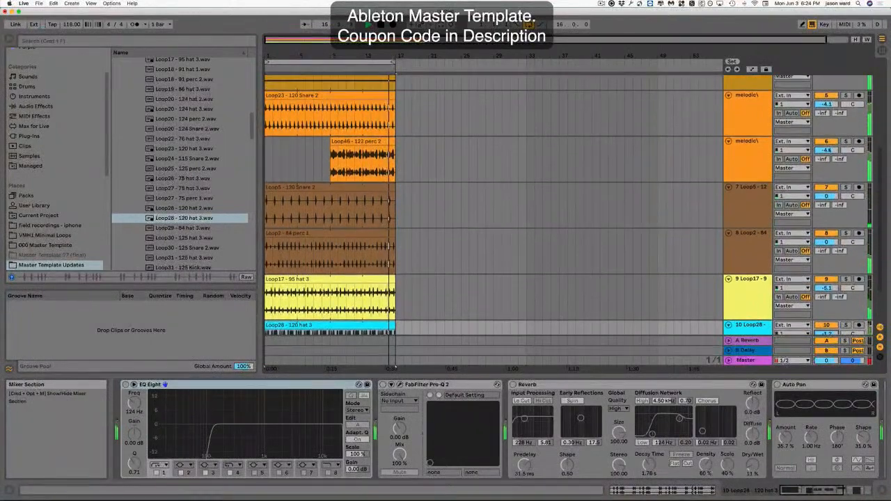
mouse_move(827, 150)
mouse_down()
mouse_move(827, 165)
mouse_move(828, 152)
mouse_up()
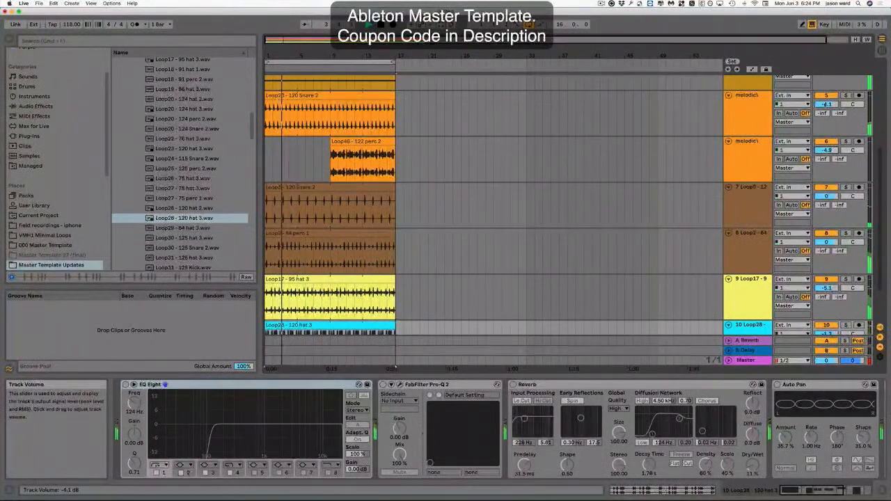
drag(828, 105, 827, 109)
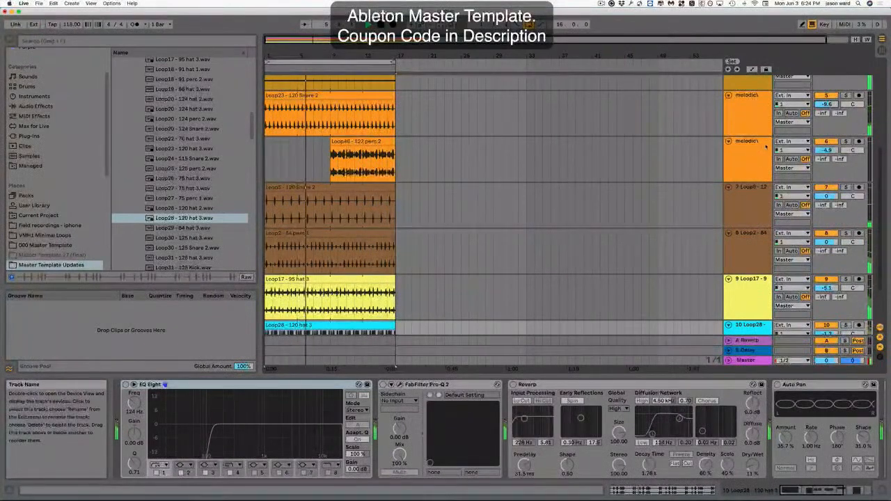
drag(827, 109, 828, 106)
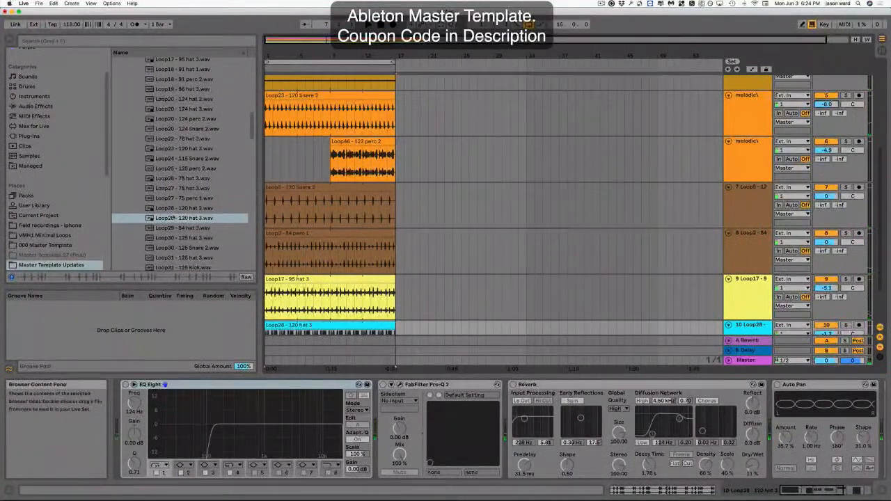
Collapse the hats and drum loops folders, open electronic drums › kick, and preview Kick-Rack.adg.
scroll(196, 170, down, 3)
scroll(190, 175, up, 10)
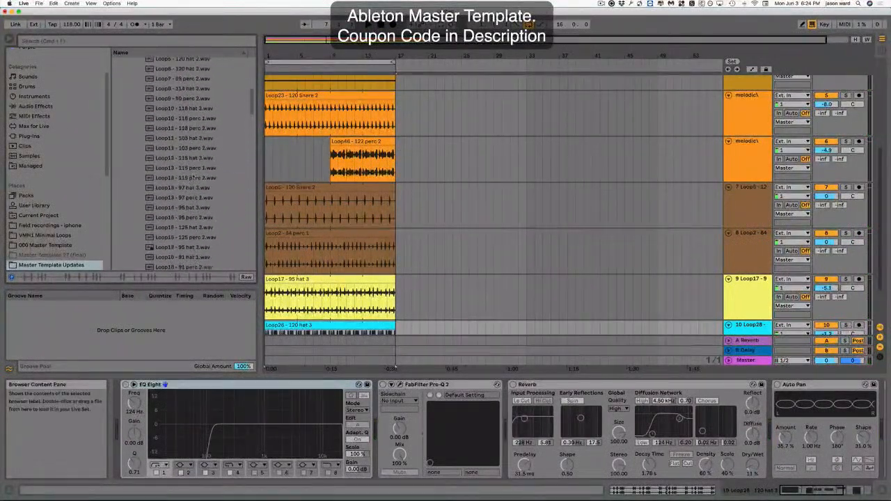
scroll(190, 175, up, 2)
click(135, 93)
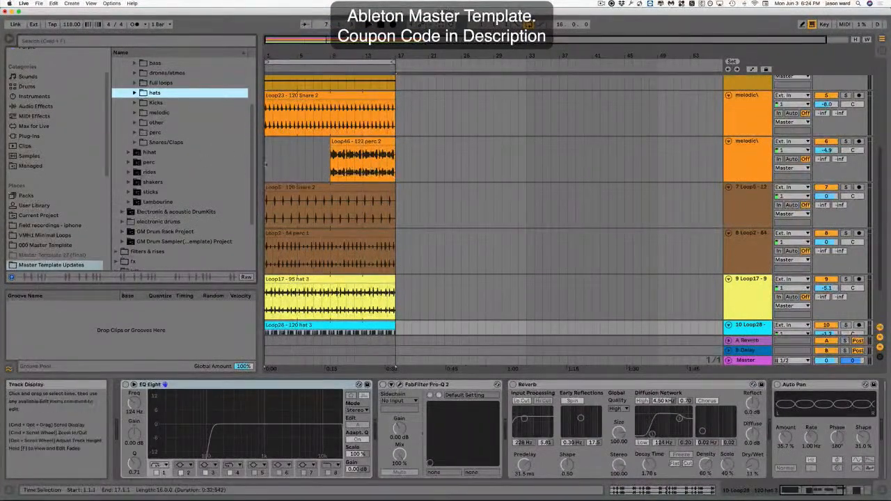
scroll(210, 172, up, 5)
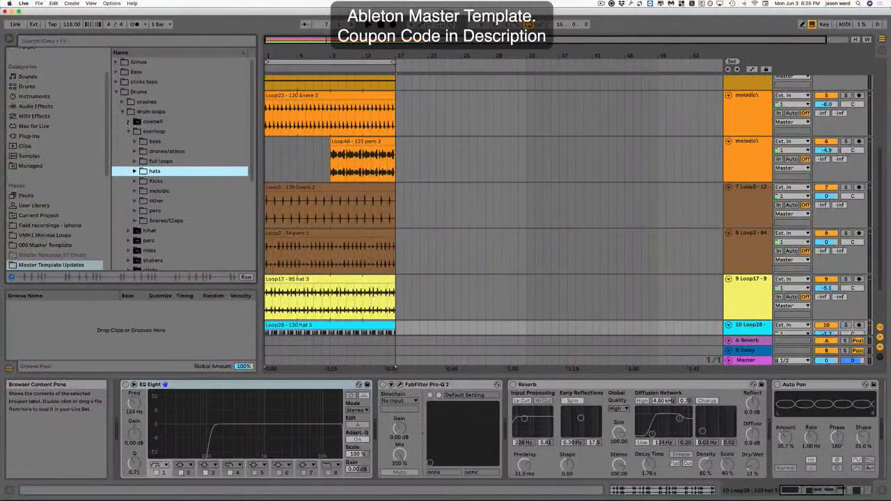
click(123, 111)
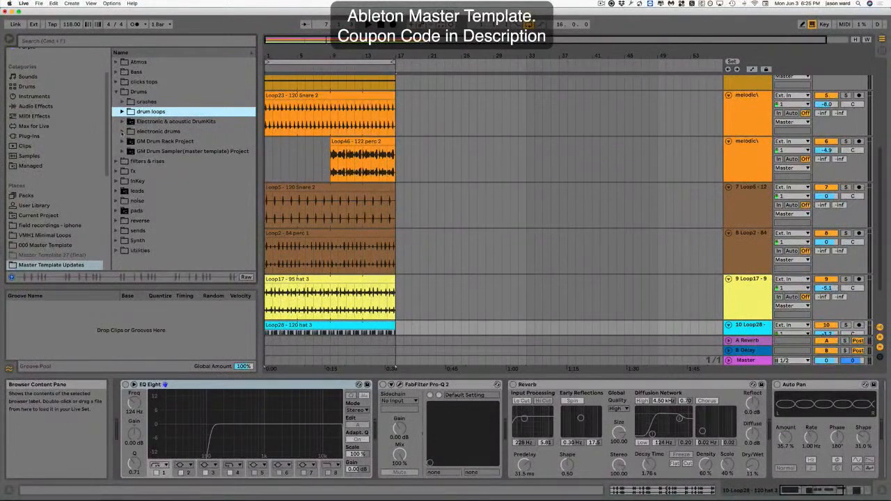
click(122, 131)
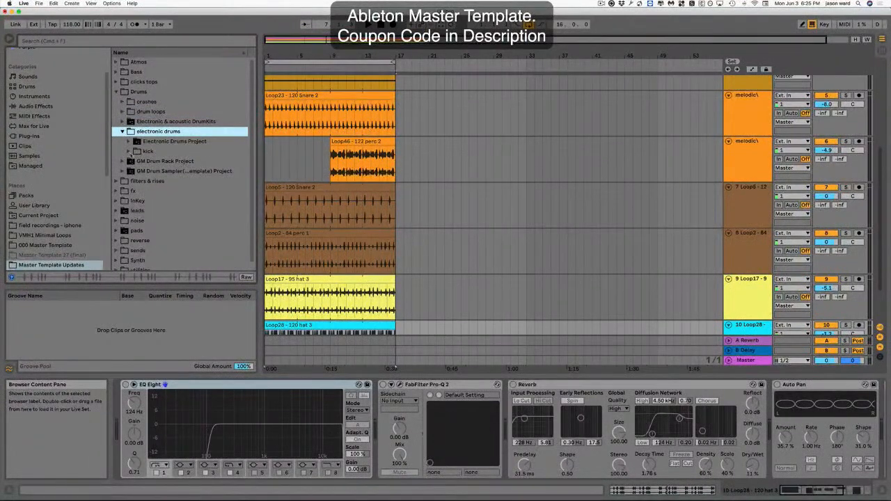
click(128, 152)
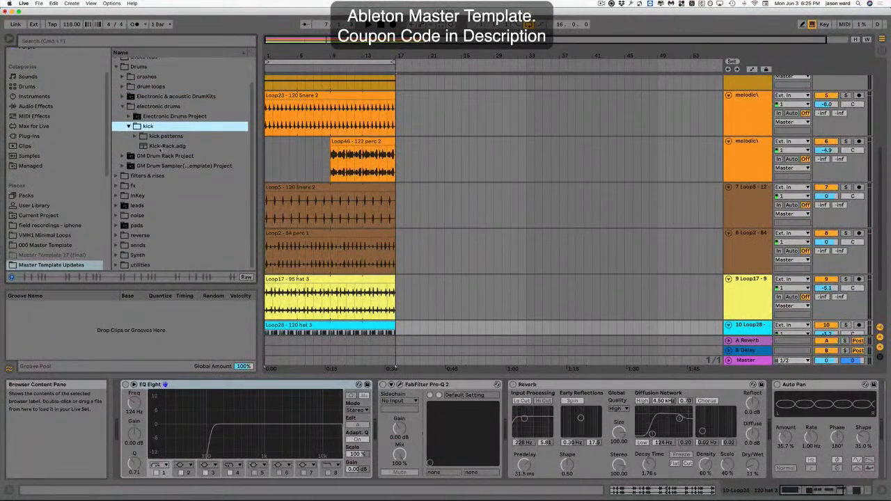
click(167, 146)
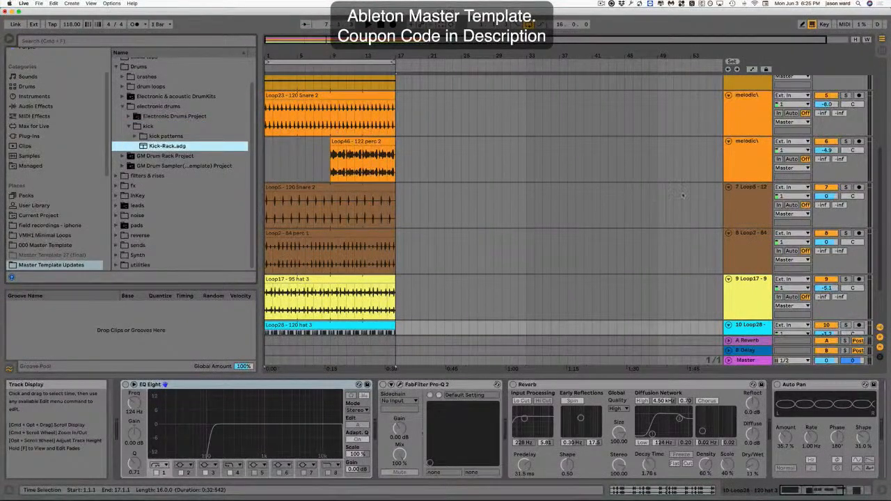
Load Kick-Rack.adg onto the second MIDI track.
click(728, 325)
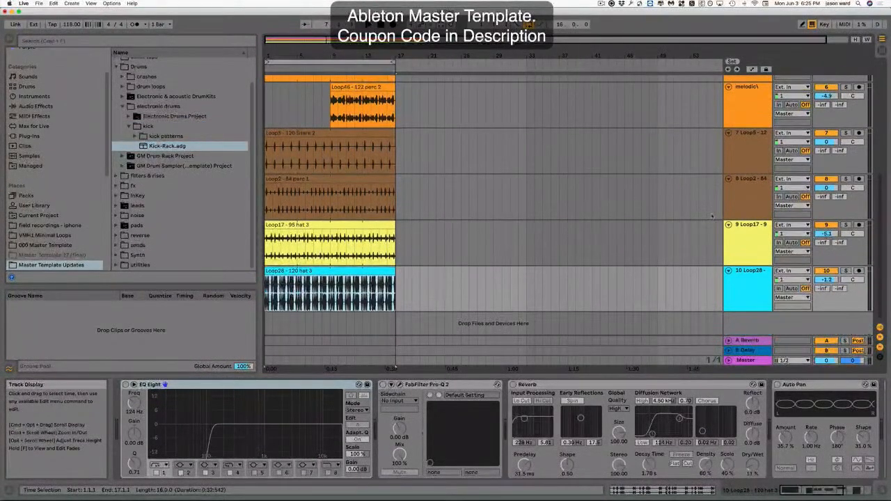
scroll(448, 175, up, 5)
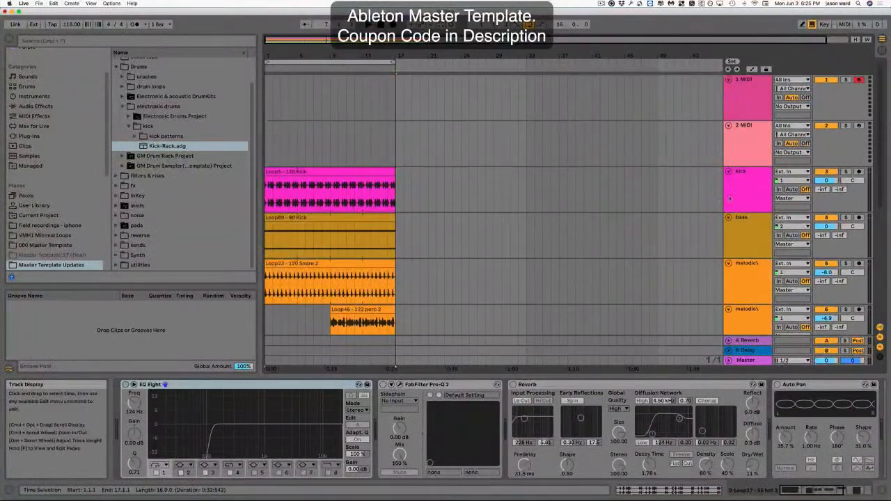
click(146, 147)
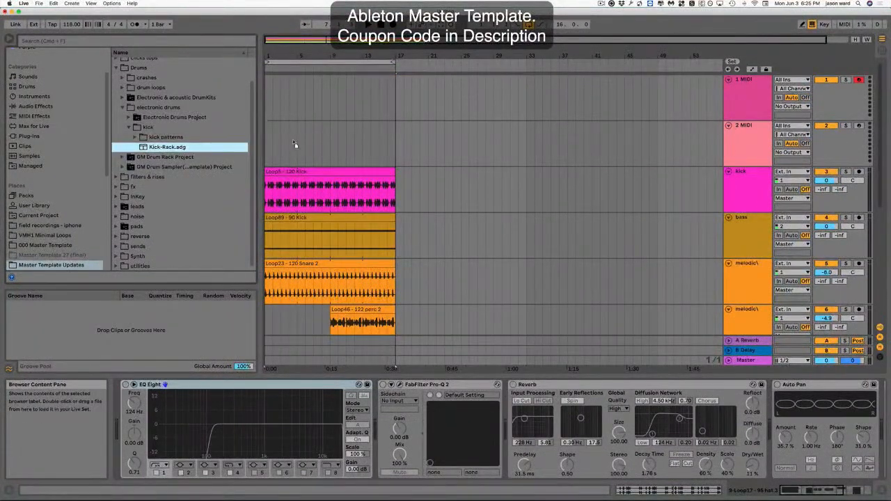
drag(278, 138, 276, 137)
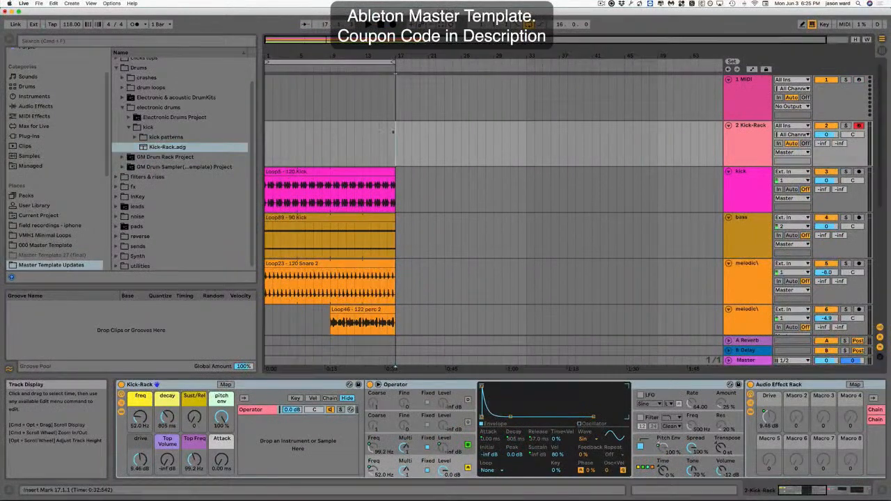
Insert an empty MIDI clip spanning bars 1 to 17 on the Kick-Rack track.
drag(394, 148, 265, 146)
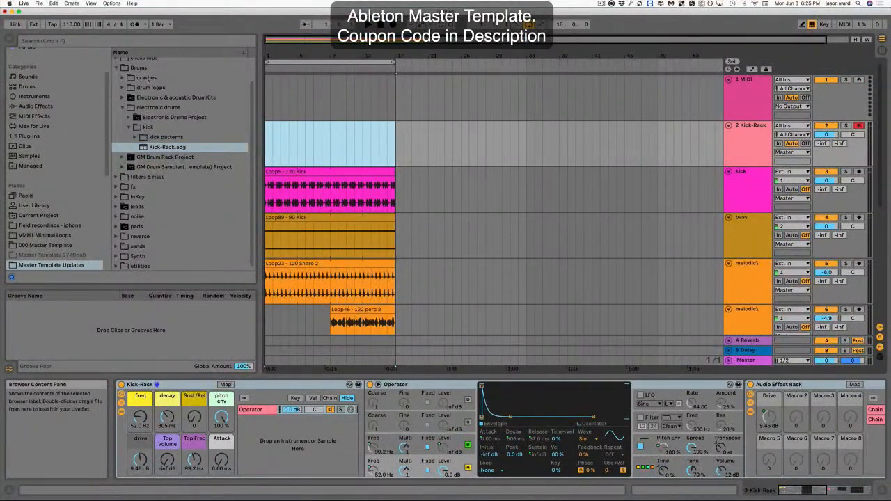
key(super+shift+m)
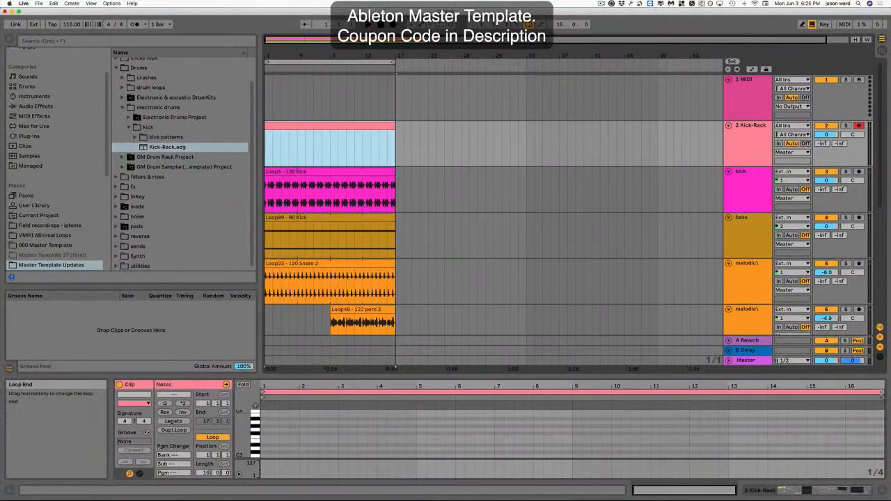
Shorten the clip's loop to one bar and program four quarter-note C3 kick notes.
drag(882, 394, 300, 395)
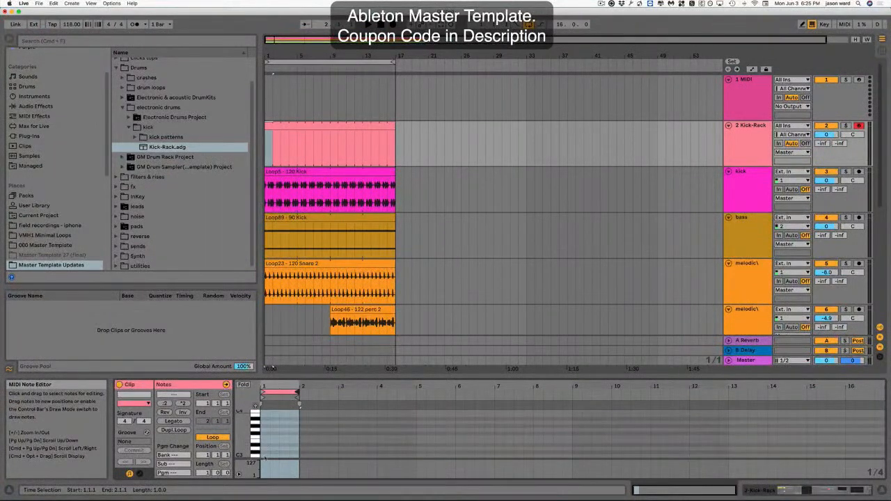
double_click(264, 459)
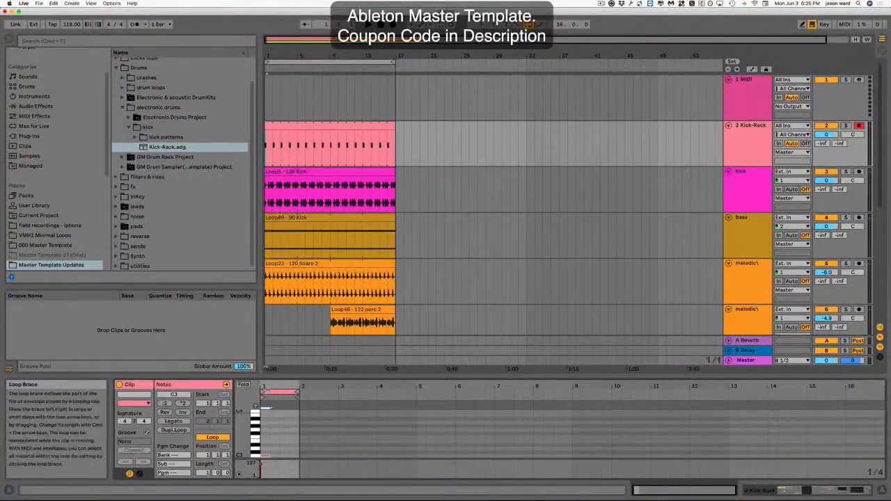
drag(268, 386, 274, 442)
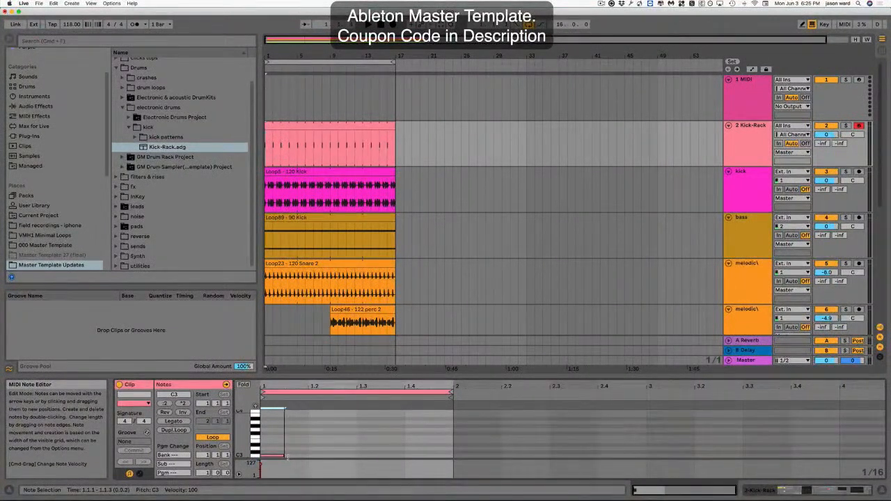
click(287, 457)
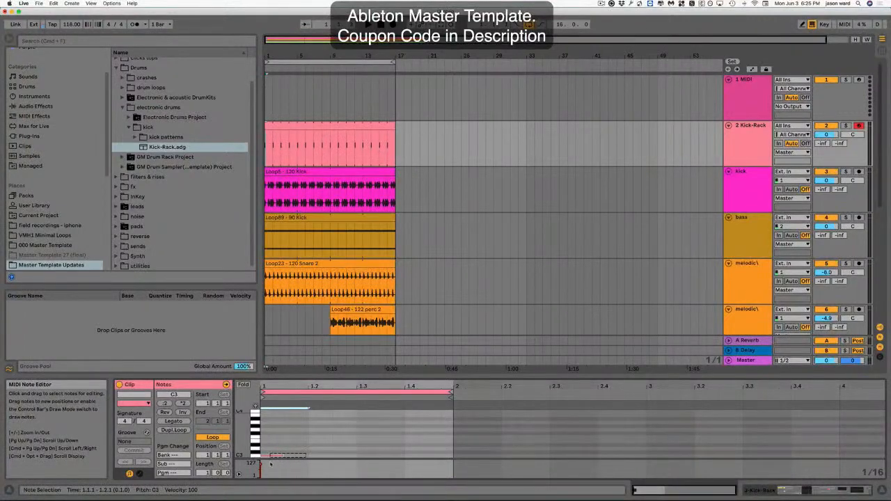
key(super+d)
key(super+d)
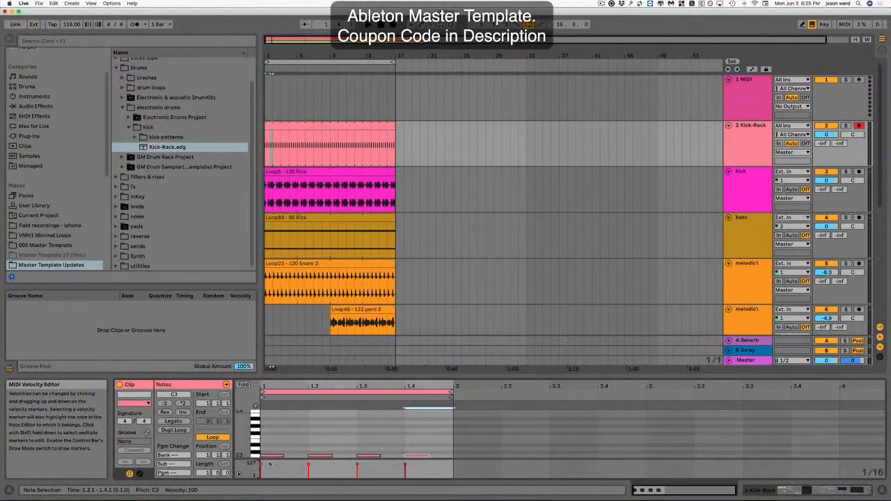
Solo the Kick-Rack track, show its device, and start playback.
click(846, 125)
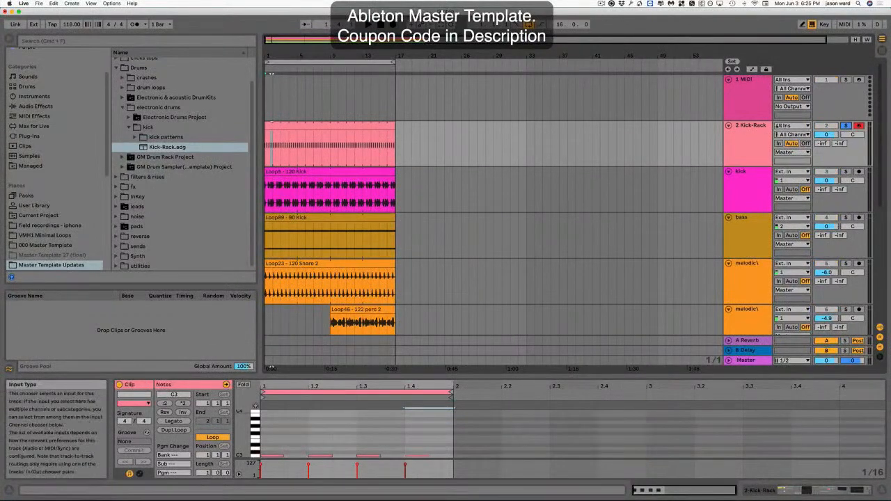
double_click(754, 131)
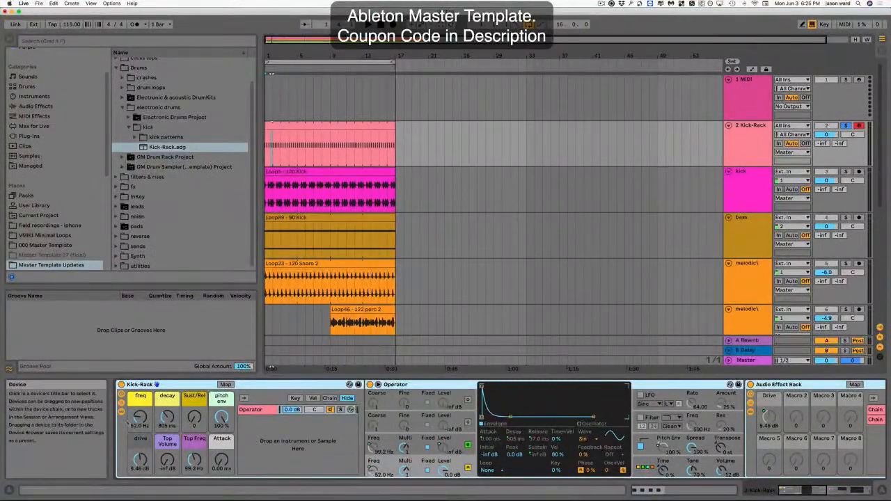
key(space)
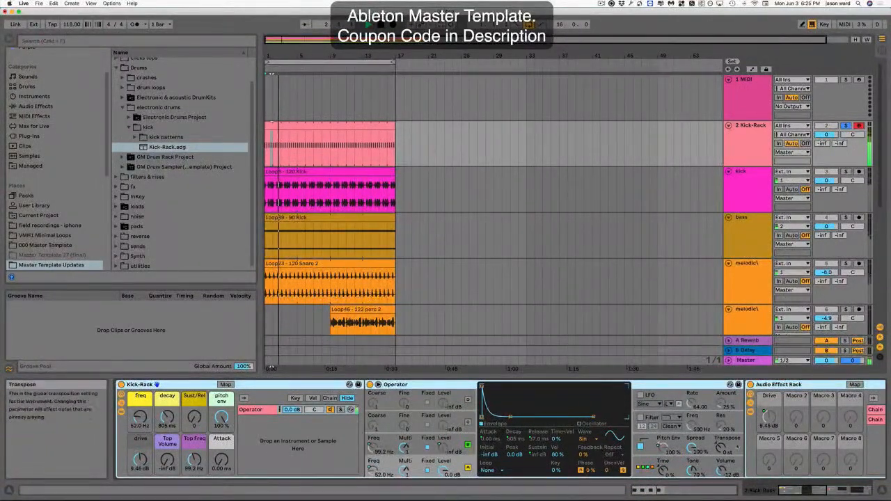
Set the Kick-Rack drive to about 4.57 dB and the decay to about 1.46 s.
scroll(730, 445, right, 10)
scroll(730, 446, left, 8)
scroll(145, 459, left, 3)
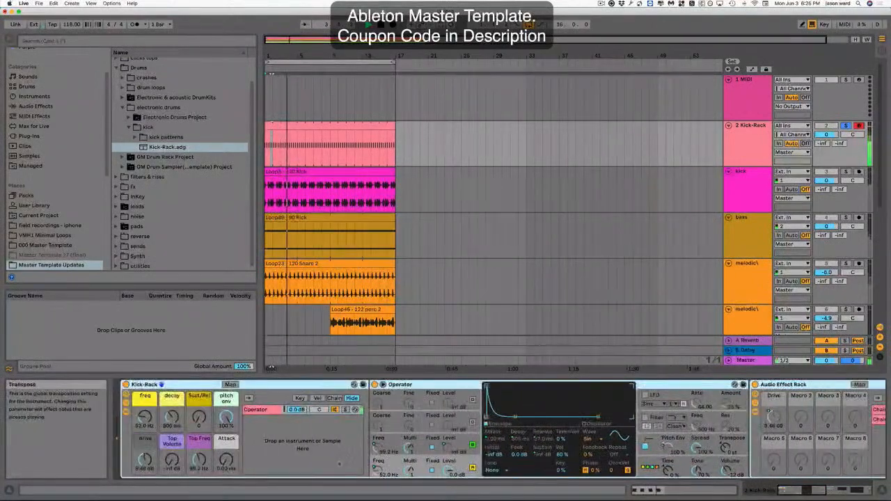
mouse_move(146, 461)
mouse_down()
mouse_move(146, 446)
mouse_move(146, 464)
mouse_up()
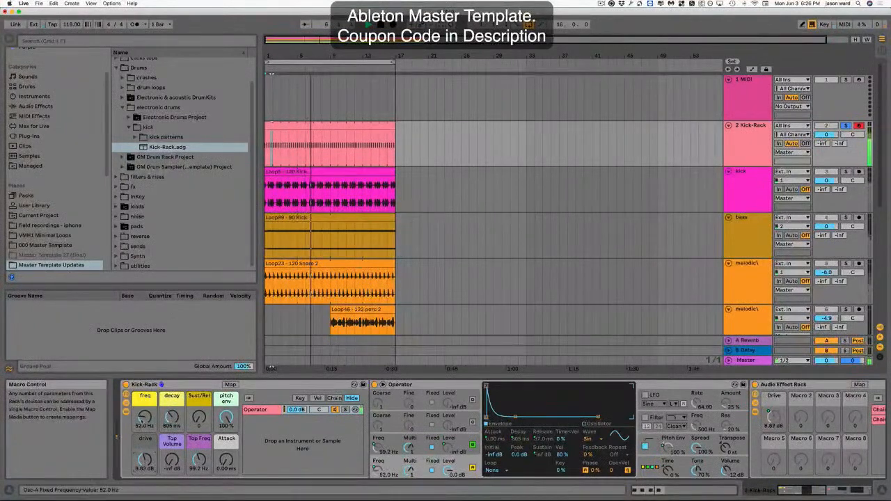
drag(144, 417, 171, 412)
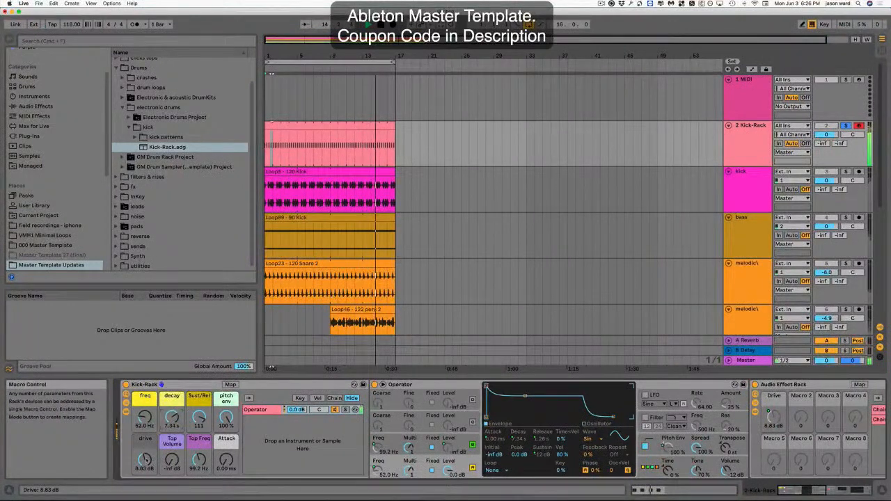
drag(145, 460, 145, 465)
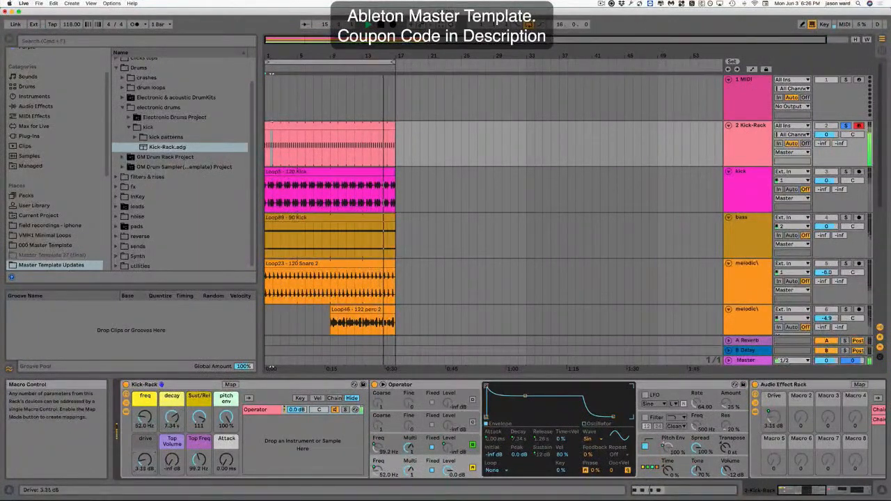
mouse_move(172, 418)
mouse_down()
mouse_move(172, 410)
mouse_move(171, 420)
mouse_up()
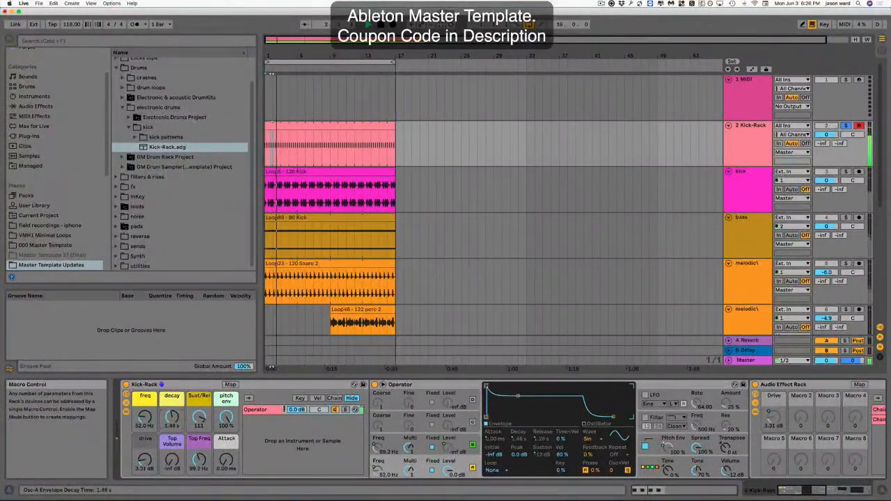
drag(145, 460, 145, 461)
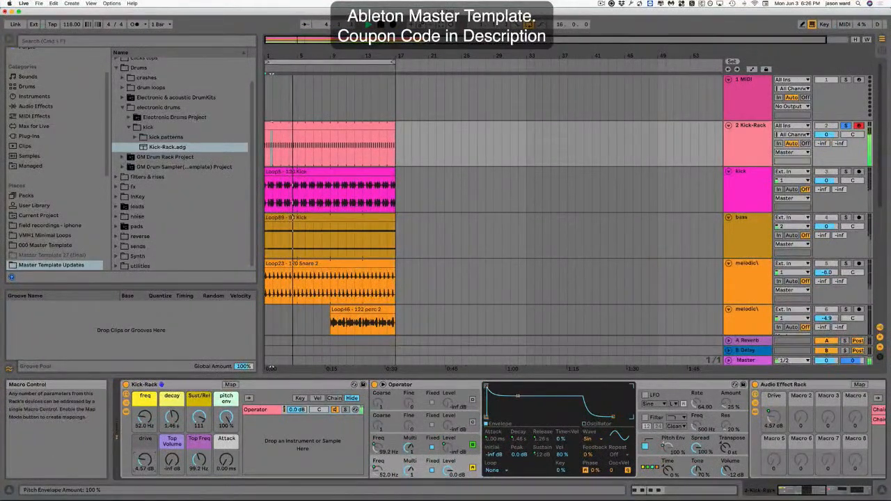
Set the Kick-Rack pitch envelope to 61%, Top Freq to 427 Hz and Top Volume to about -18 dB.
drag(226, 418, 227, 416)
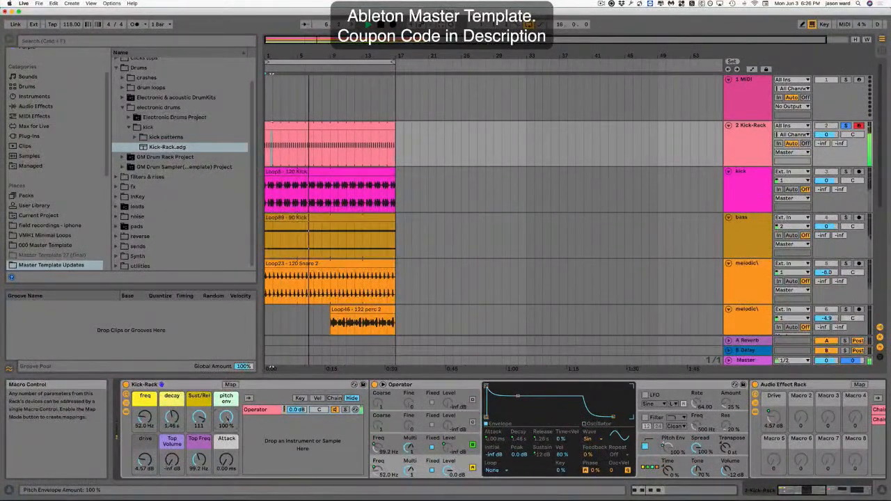
drag(226, 418, 227, 455)
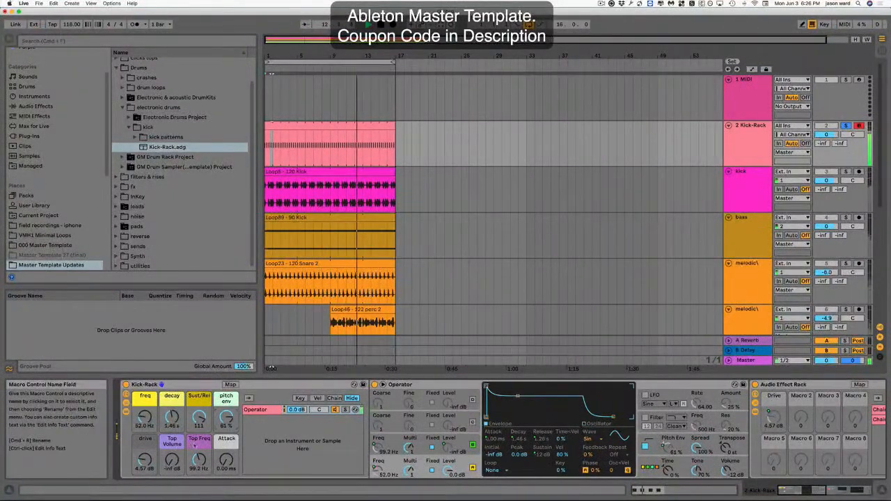
drag(172, 459, 199, 453)
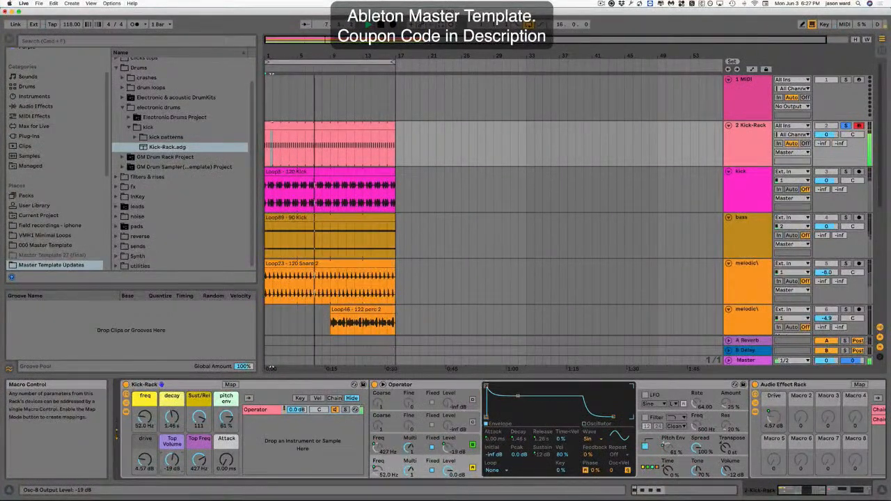
Play the arrangement from the kick clip and scroll through the tracks to hear the new kick with the loops.
key(space)
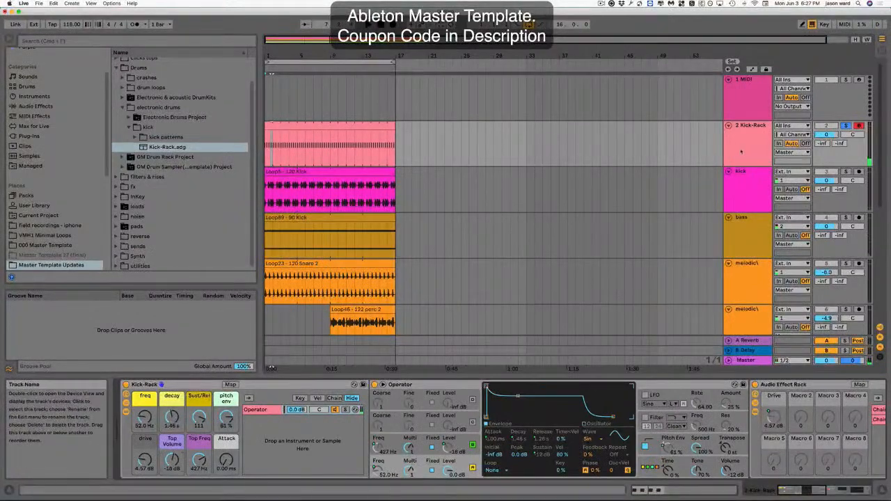
click(319, 126)
key(space)
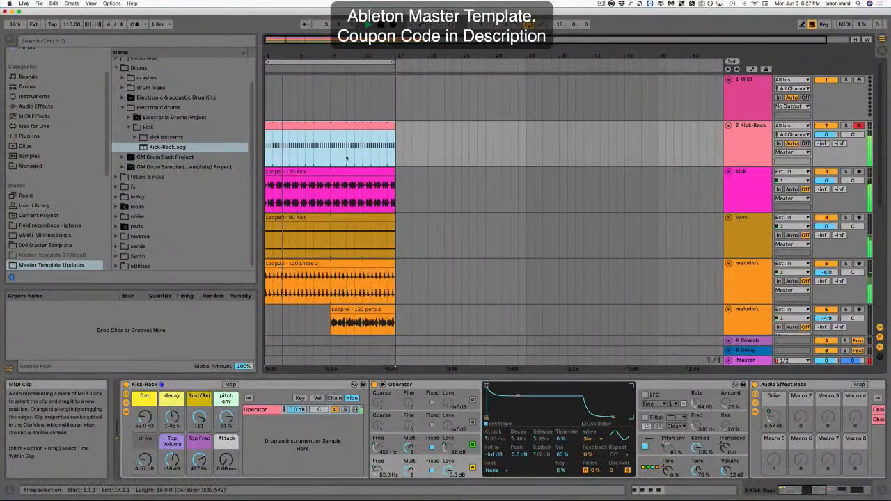
scroll(453, 202, down, 3)
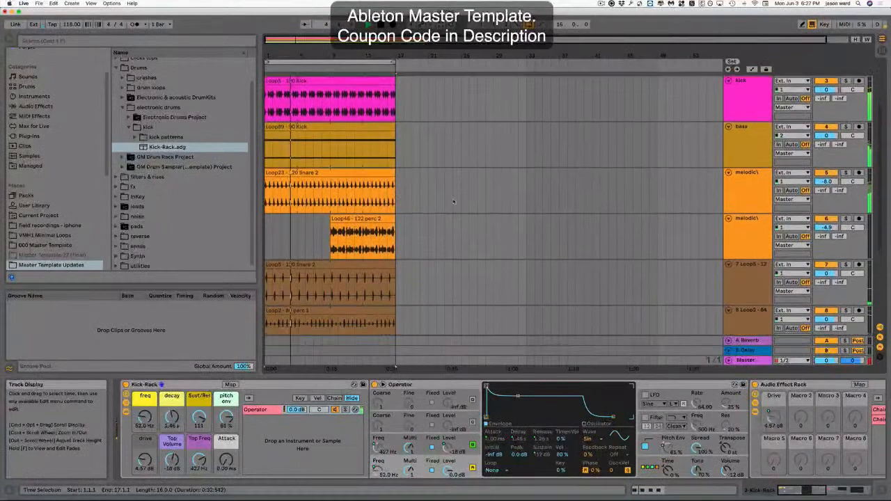
scroll(451, 200, down, 1)
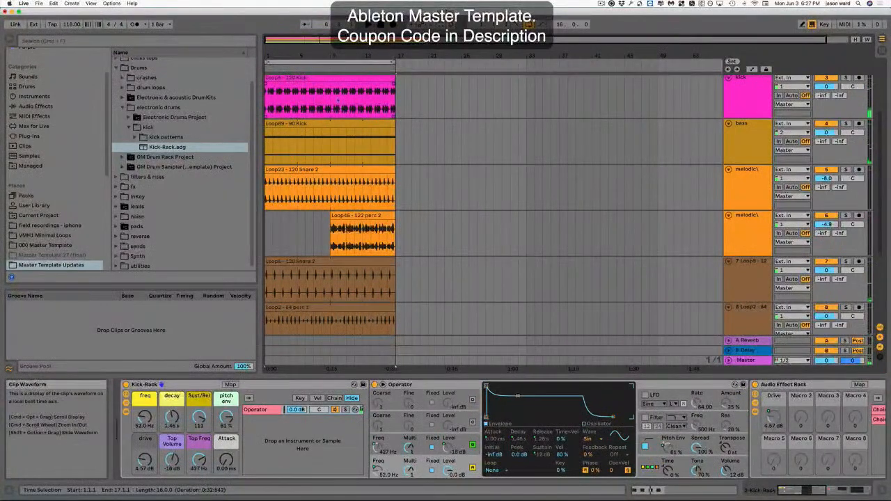
scroll(322, 112, up, 5)
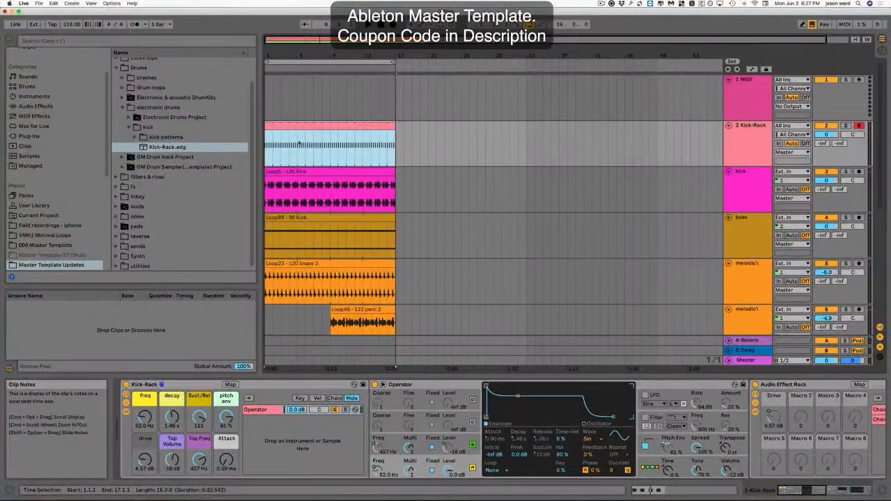
scroll(300, 143, down, 4)
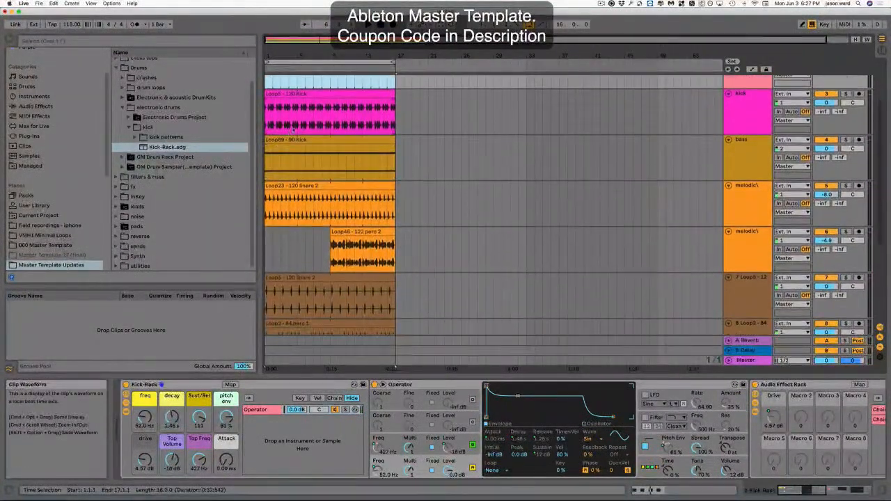
scroll(343, 251, down, 6)
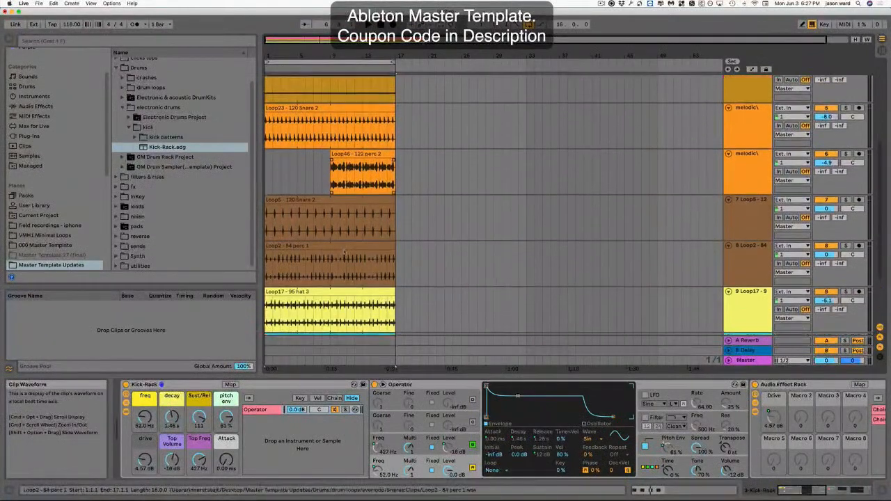
scroll(341, 249, up, 6)
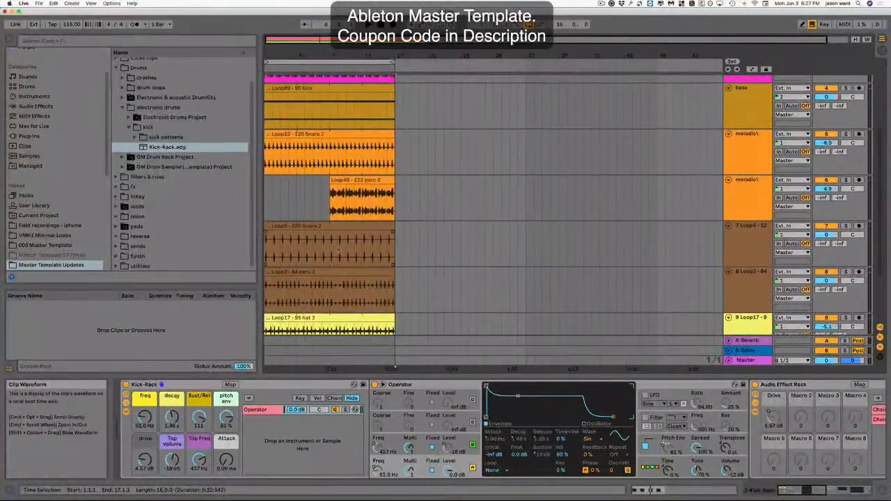
click(322, 218)
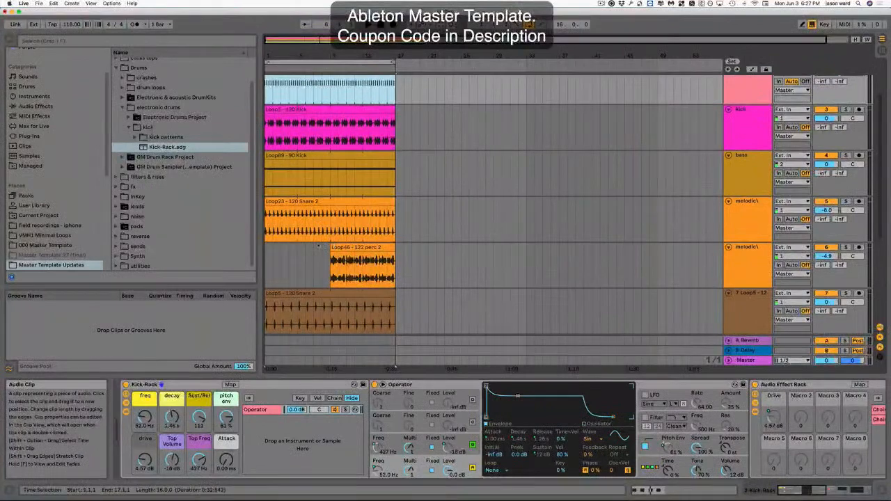
key(space)
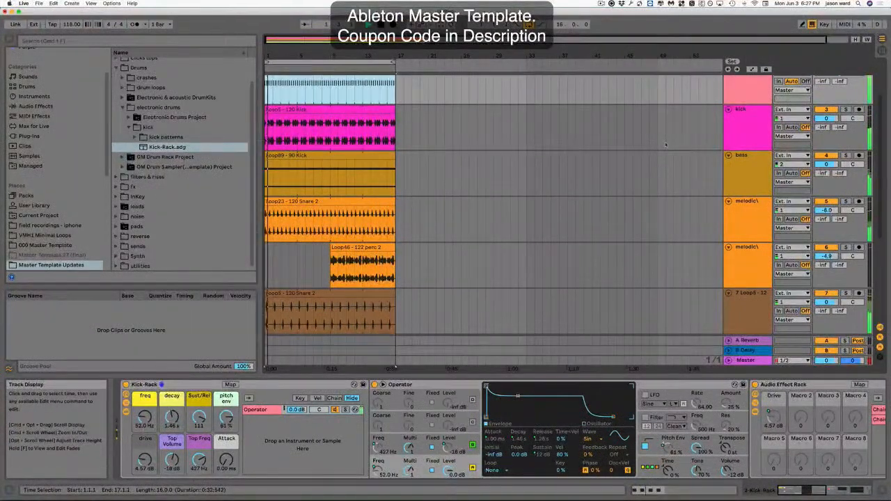
Open the bass track's 90 Kick loop clip in the clip detail view with its envelopes shown.
scroll(373, 206, up, 1)
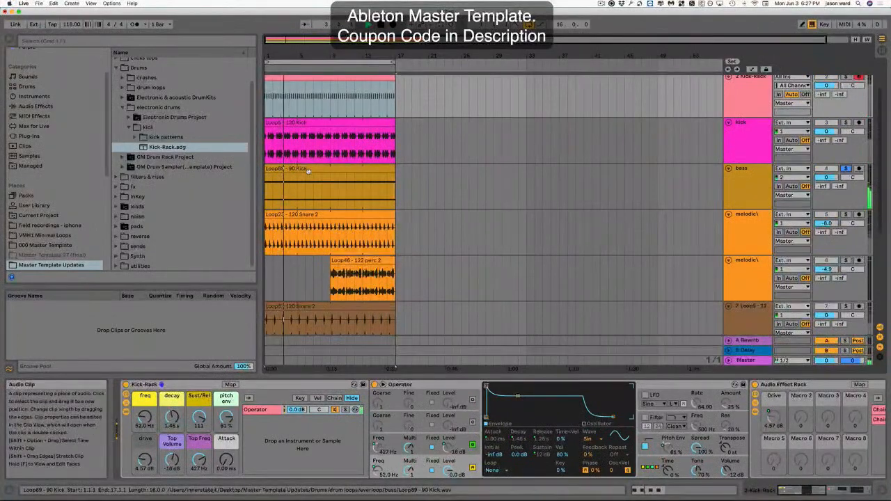
double_click(331, 177)
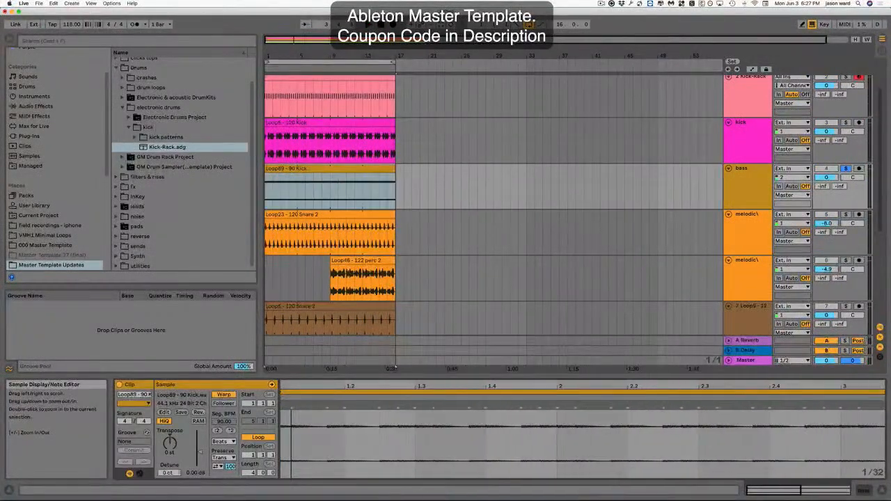
key(plus)
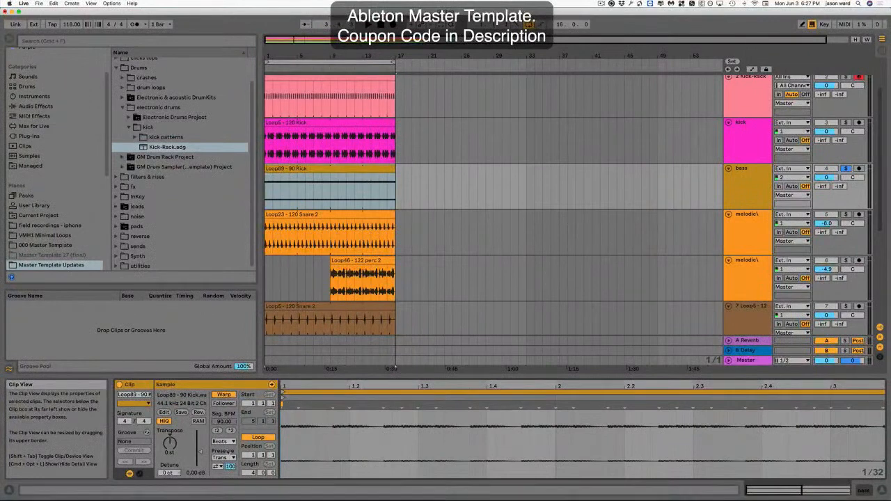
click(139, 474)
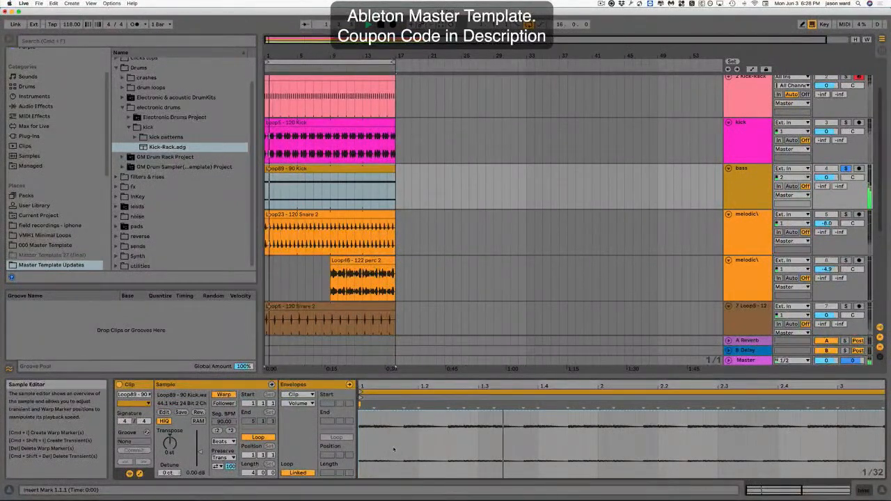
Cut a volume gap into the bass clip's envelope over the 1.2.3–1.3.1 region and start playback.
drag(448, 446, 476, 412)
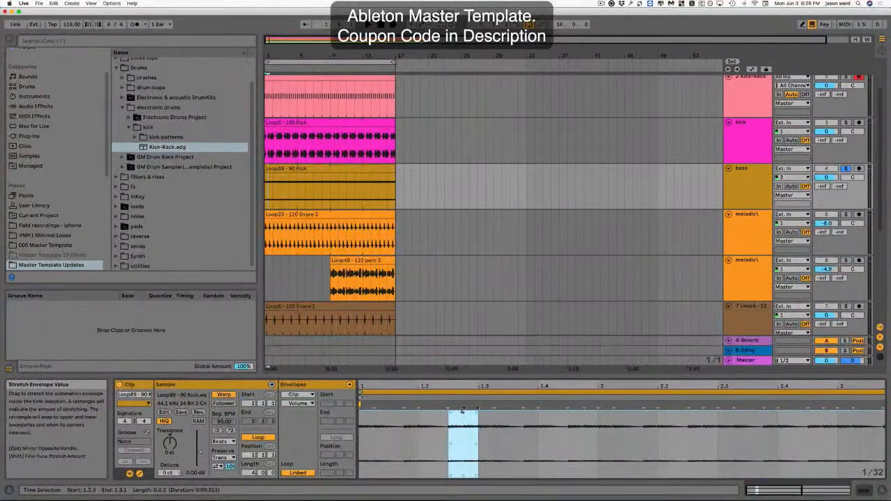
click(462, 411)
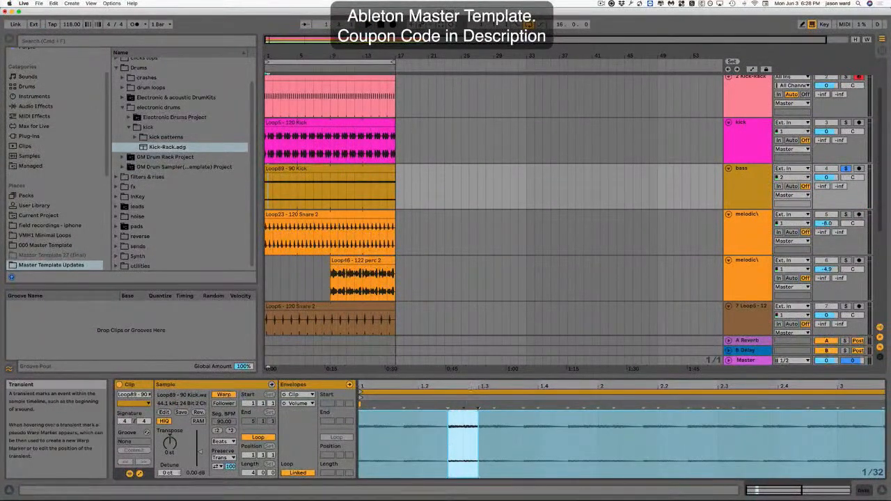
click(474, 456)
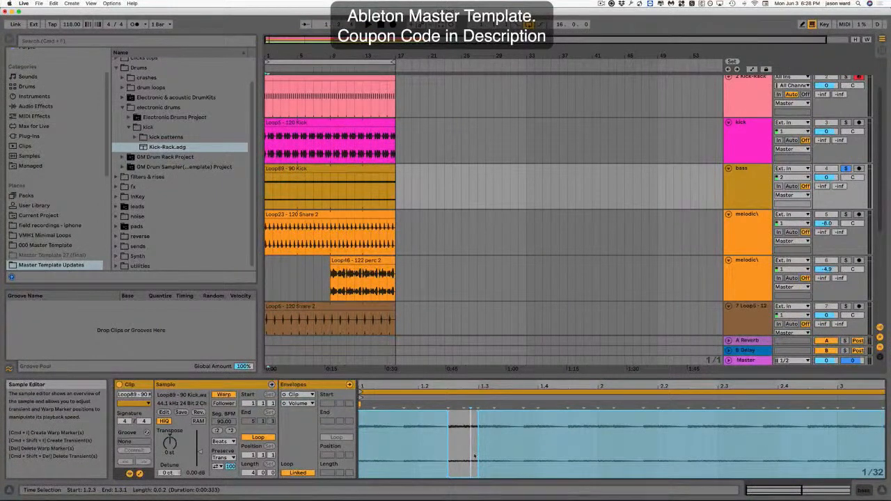
drag(474, 456, 359, 461)
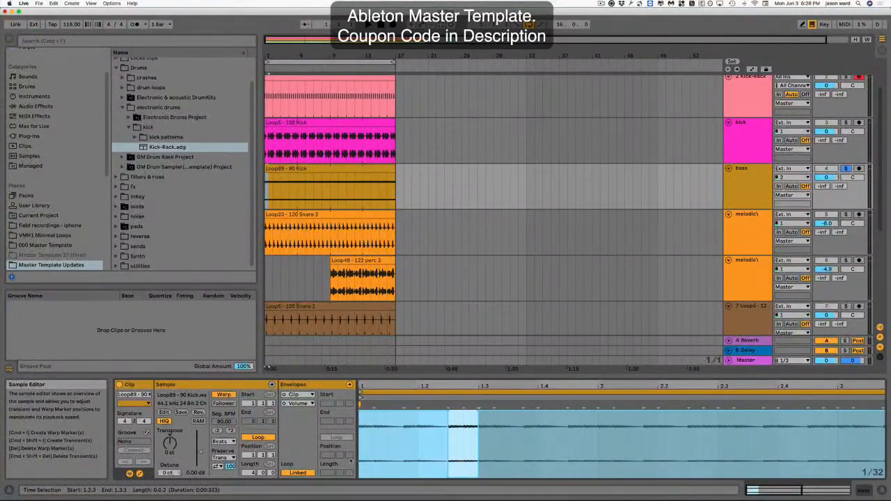
key(space)
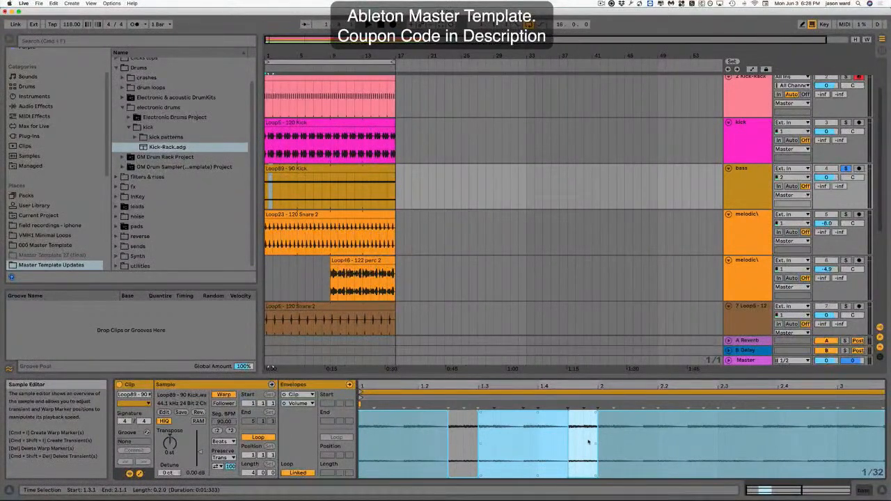
Duplicate the envelope gap repeatedly along the bass clip to make a gated rhythm.
key(super+d)
drag(683, 383, 683, 359)
key(super+d)
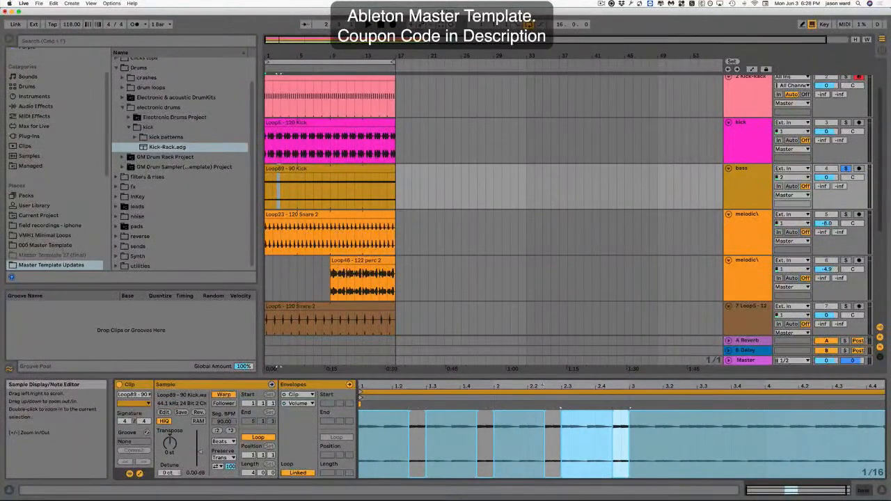
key(super+d)
key(super+d)
key(super+d)
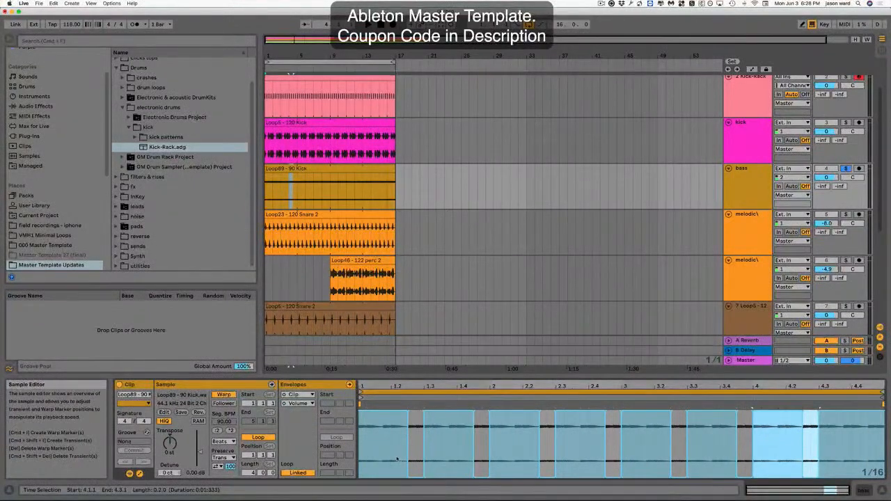
Cut another short volume gap at 1.1.4 in the bass clip's envelope and duplicate it twice.
key(space)
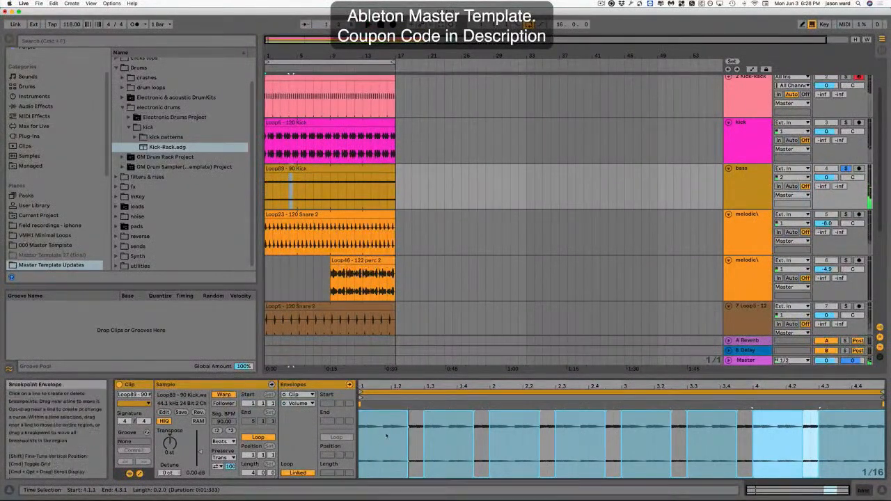
key(space)
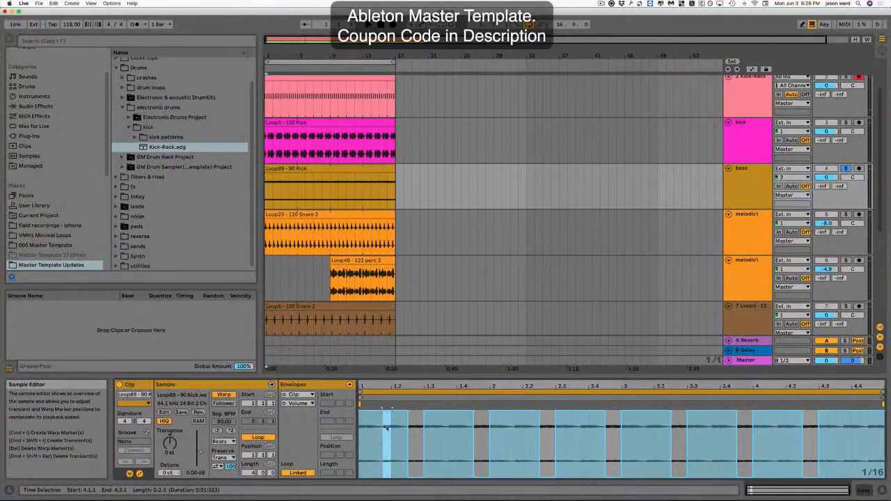
click(387, 429)
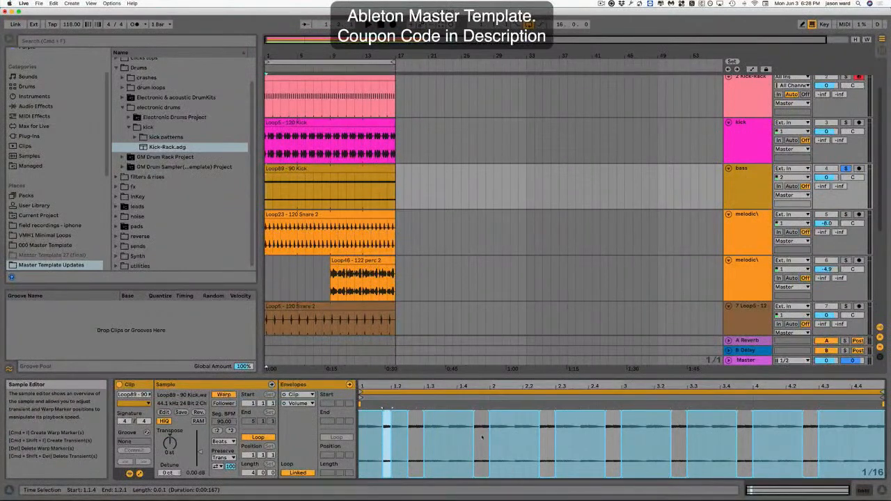
drag(489, 437, 357, 447)
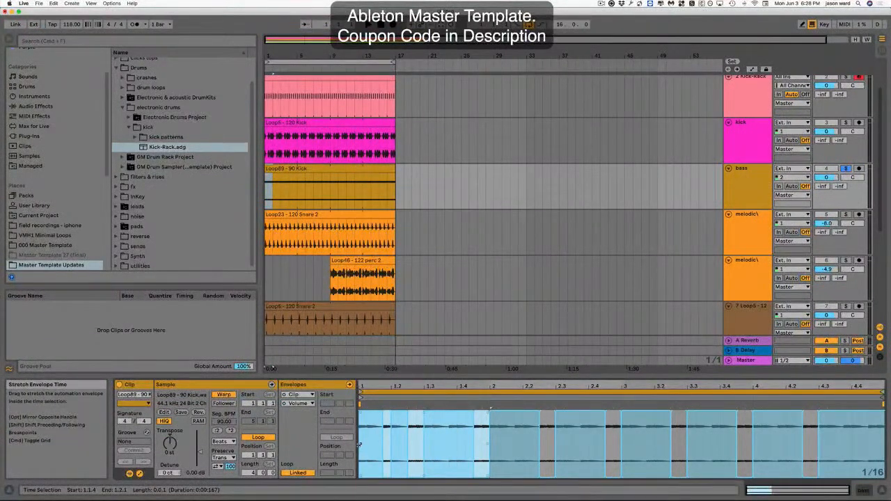
key(super+d)
key(super+d)
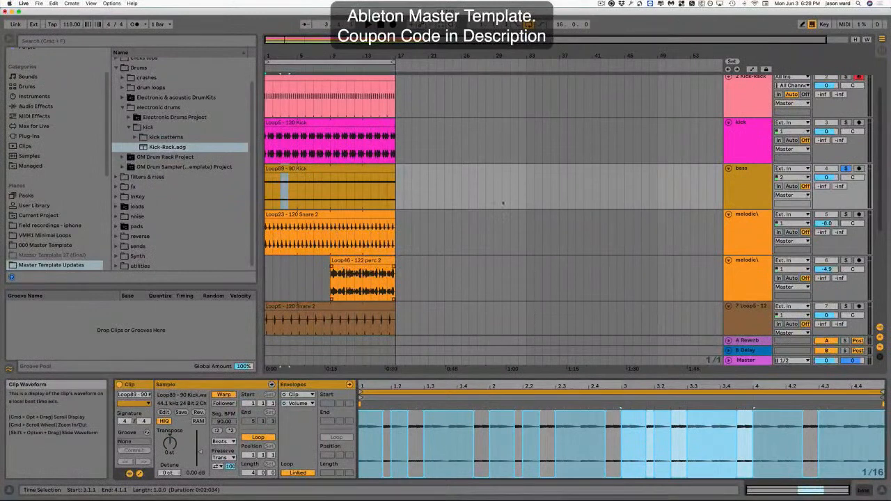
Select the bass track, start playback, and turn off the bass track's solo.
click(747, 173)
key(space)
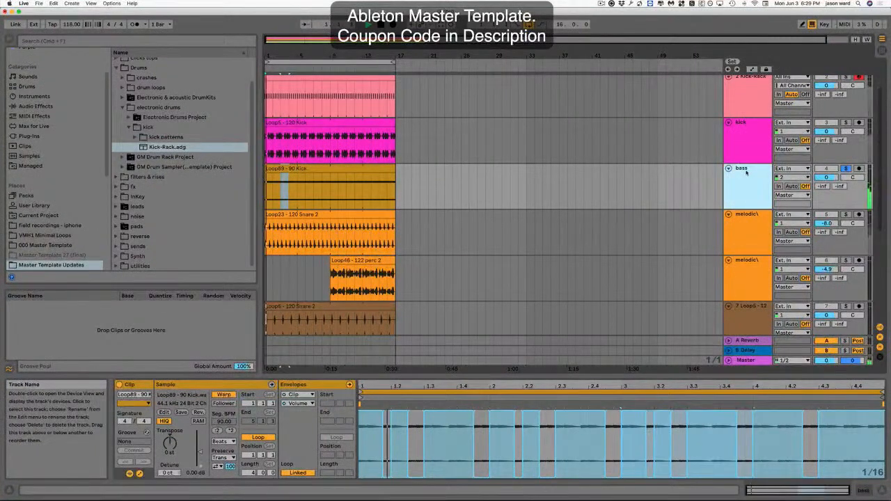
click(846, 169)
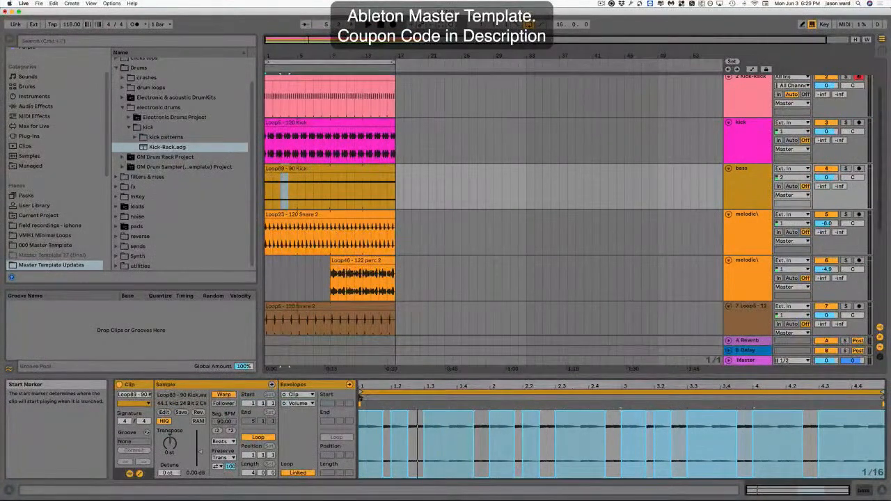
Move the bass clip's start marker to 1.2.3 and play the arrangement.
drag(360, 397, 368, 398)
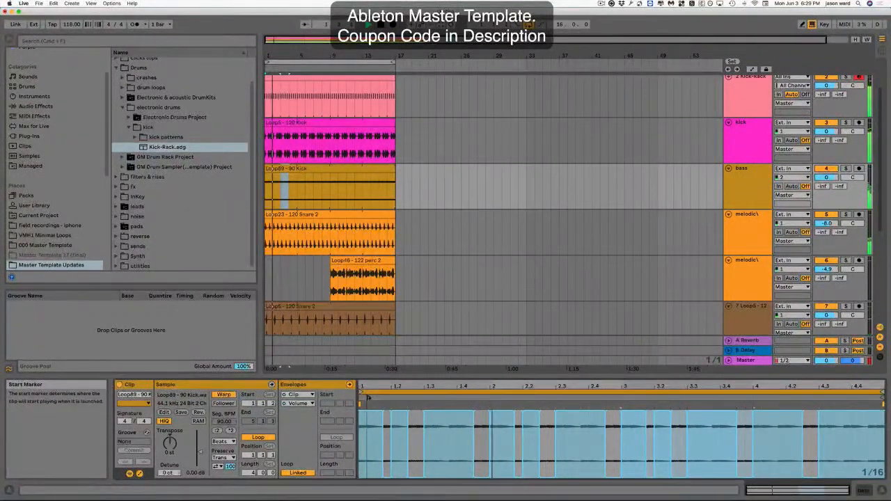
drag(368, 398, 376, 398)
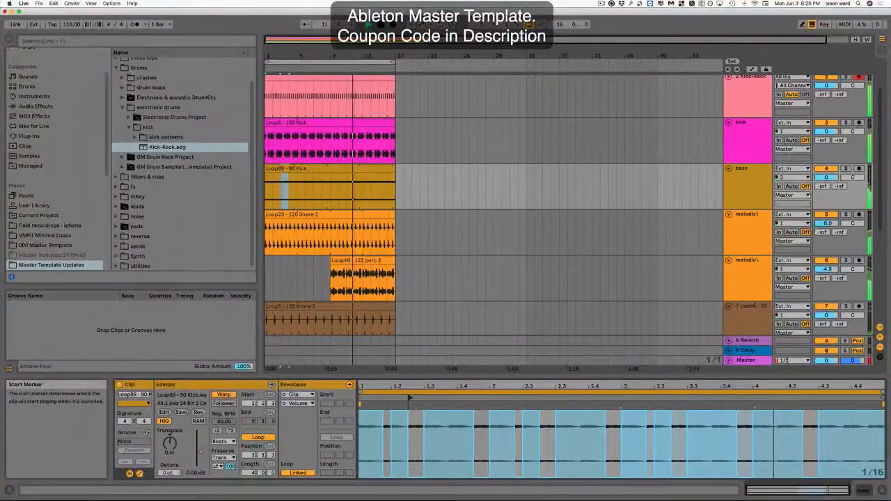
key(space)
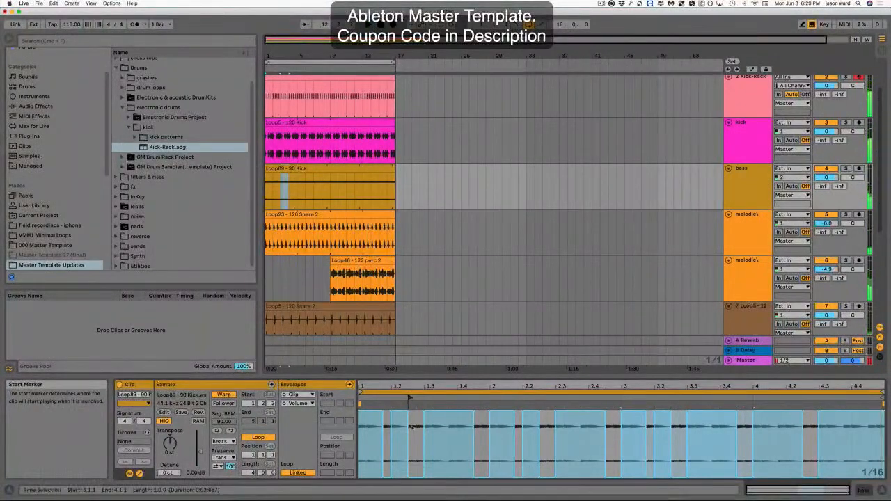
Scroll through the tracks and select the Kick-Rack track to view its MIDI clip.
click(333, 168)
scroll(471, 206, down, 5)
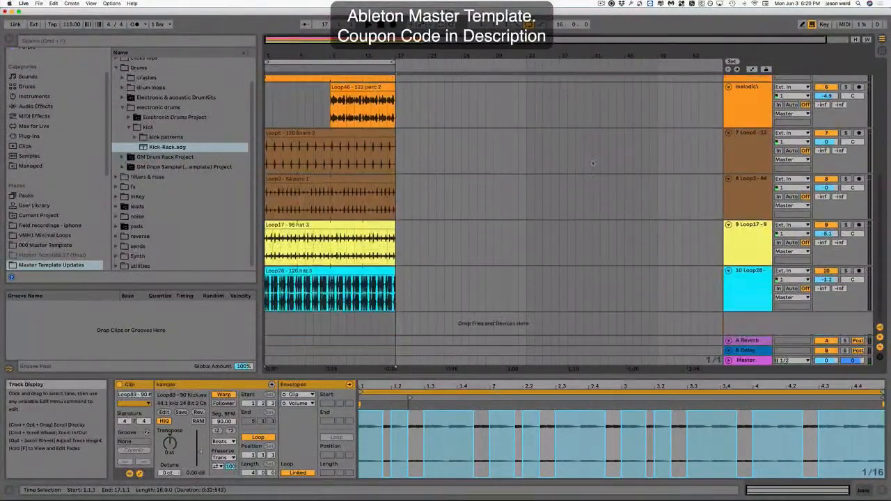
scroll(594, 163, up, 8)
click(749, 127)
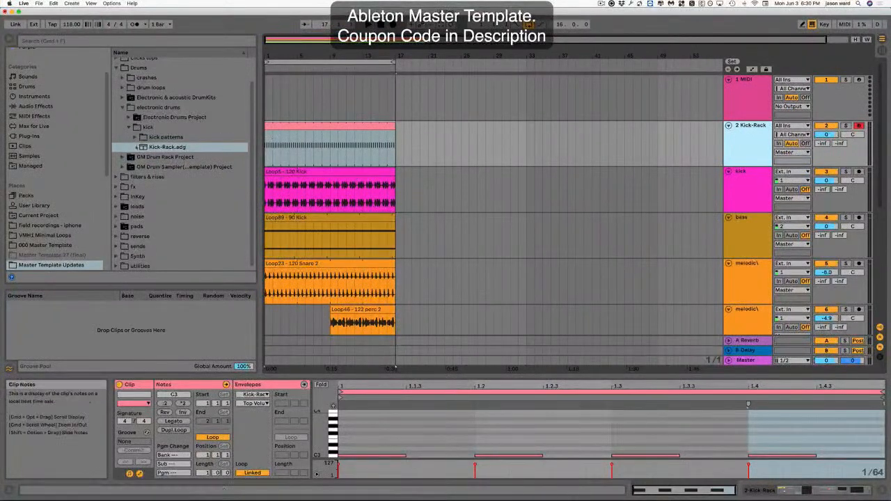
Browse into the GM Drum Rack Project's set and add its 1-GM Drum Rack track to the arrangement.
click(129, 128)
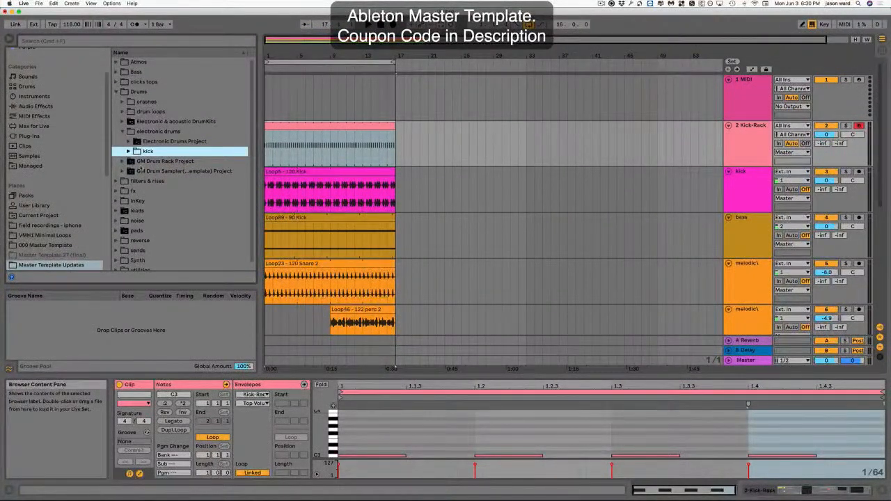
click(122, 162)
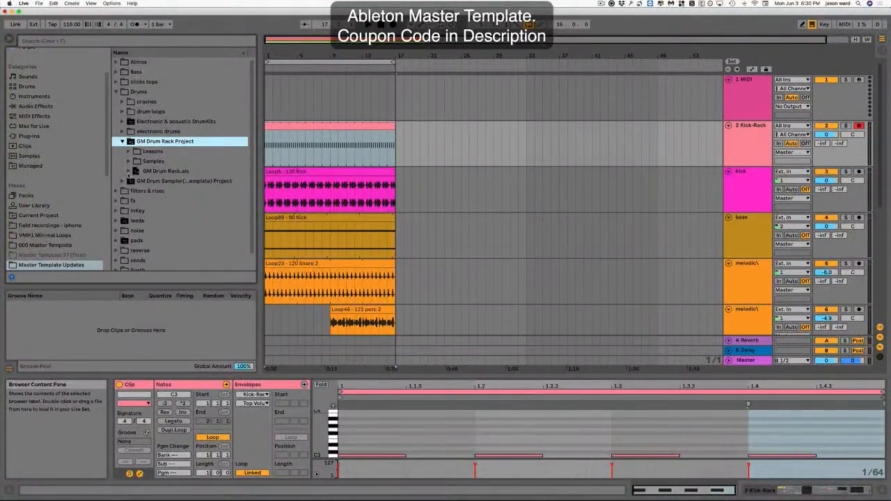
click(127, 171)
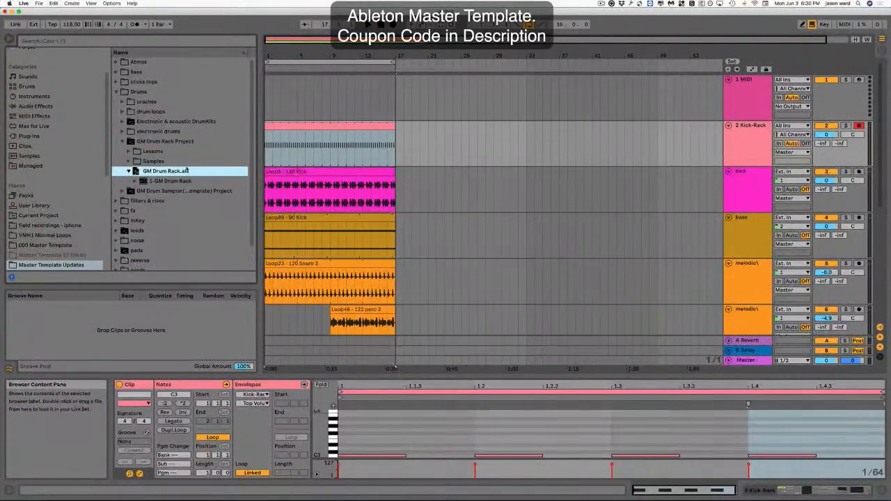
scroll(187, 171, down, 2)
scroll(755, 309, down, 5)
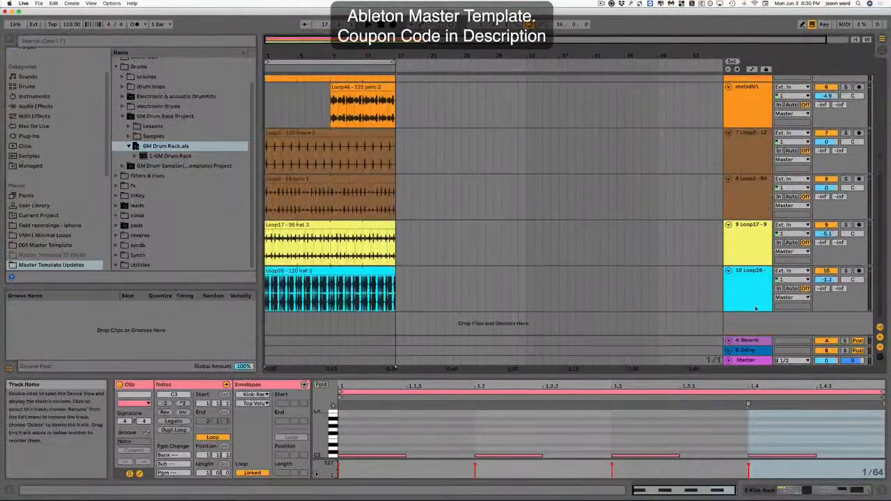
scroll(52, 258, down, 1)
click(139, 155)
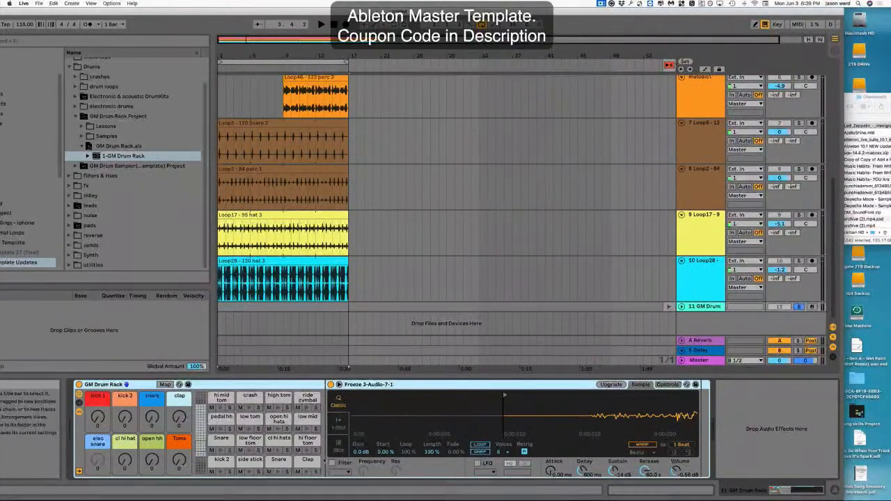
Glance at the midiworld Led Zeppelin MIDI files page in Chrome and return to Live.
mouse_move(400, 491)
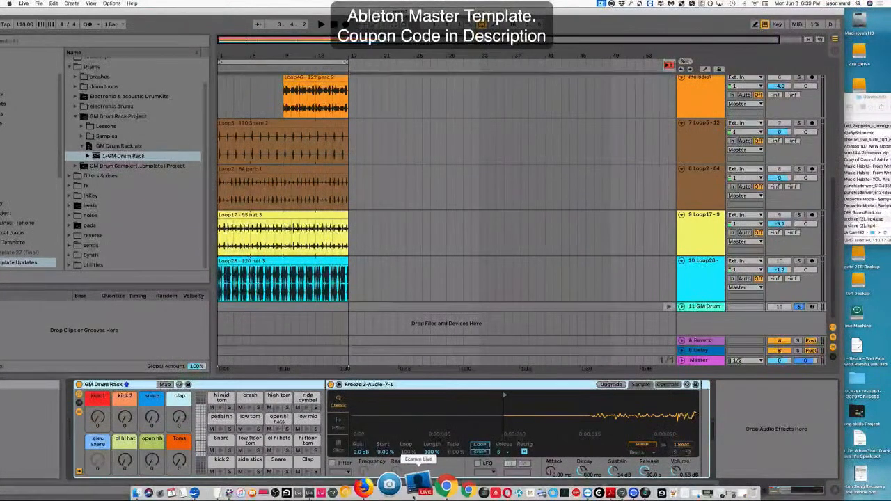
click(425, 486)
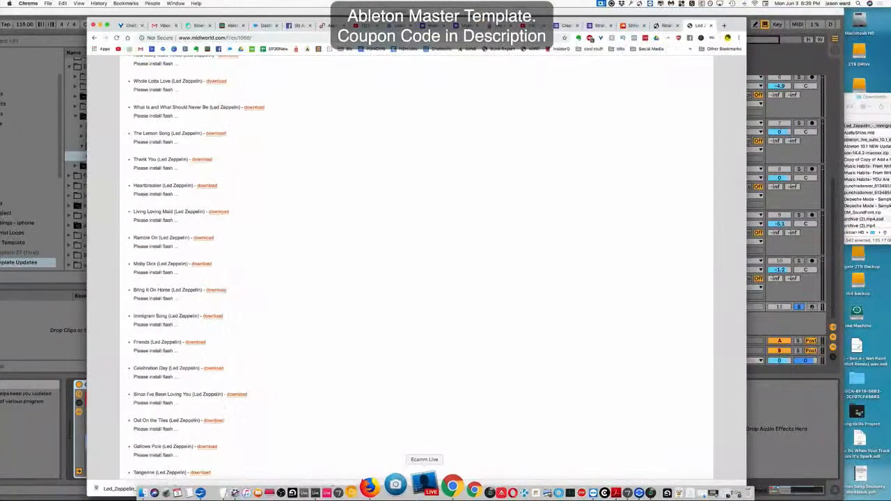
scroll(286, 255, down, 1)
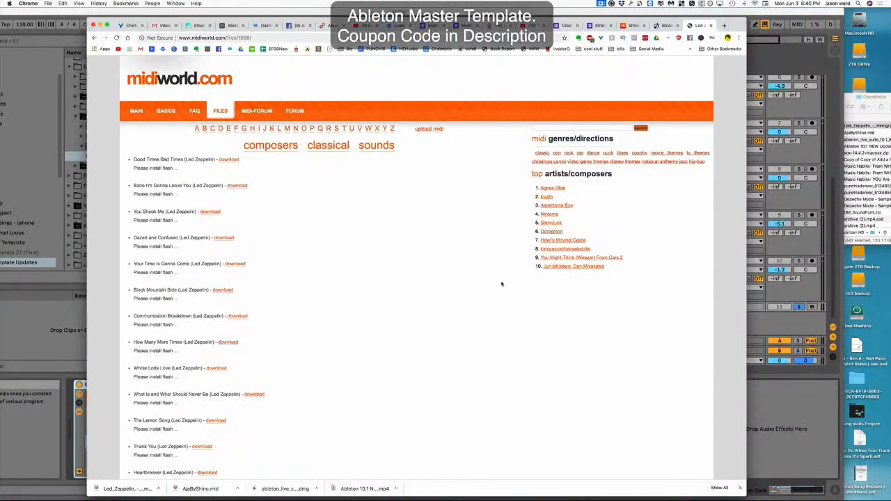
click(735, 14)
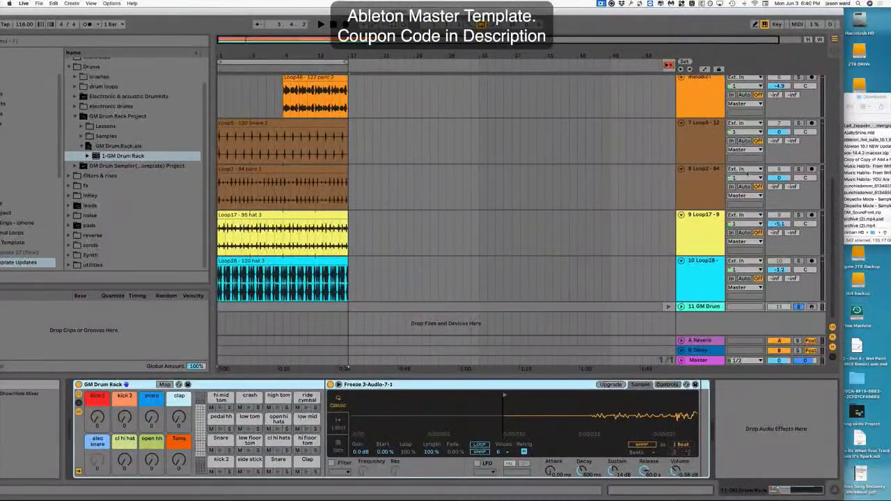
Open the GM Drum track's Drum clip in Session view and show the GM Drum Rack device.
key(Tab)
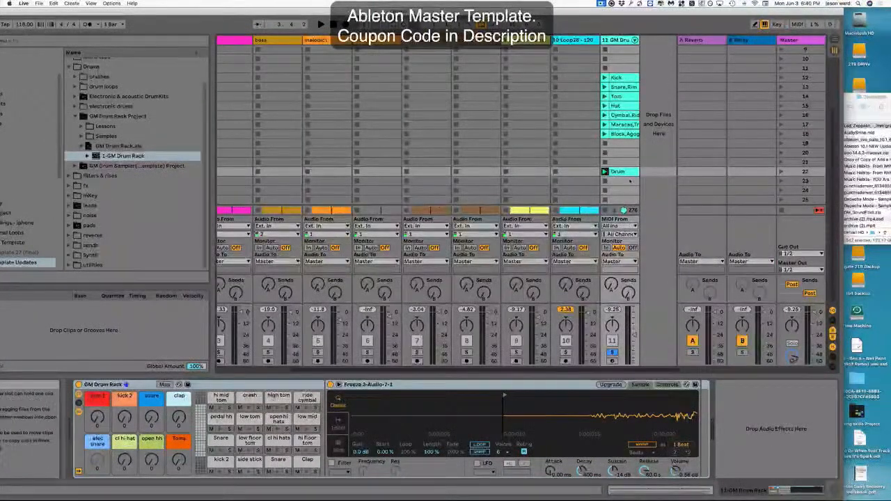
click(626, 173)
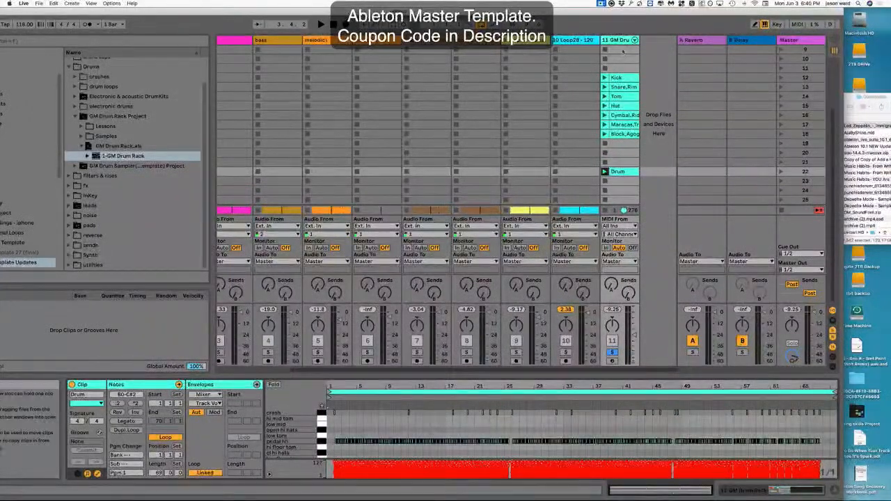
key(shift+Tab)
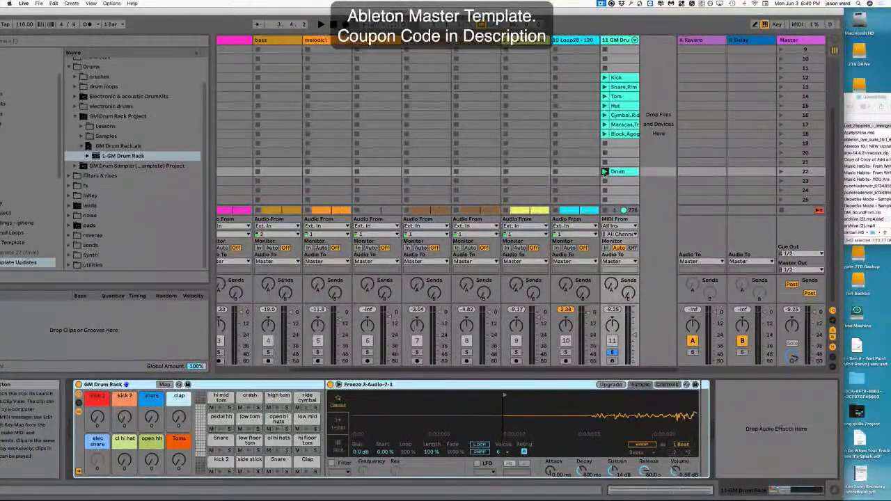
Launch the Drum clip on the GM Drum track and bring up its clip and the GM Drum Rack device.
click(605, 172)
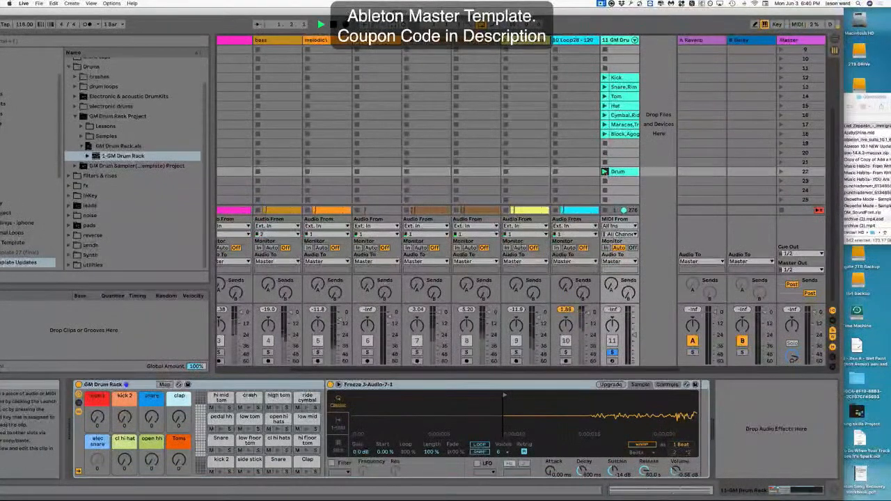
click(621, 172)
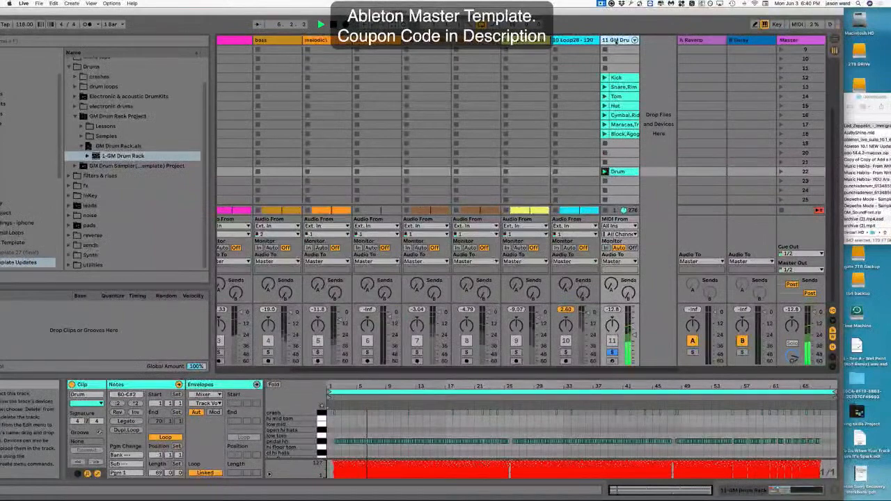
click(616, 40)
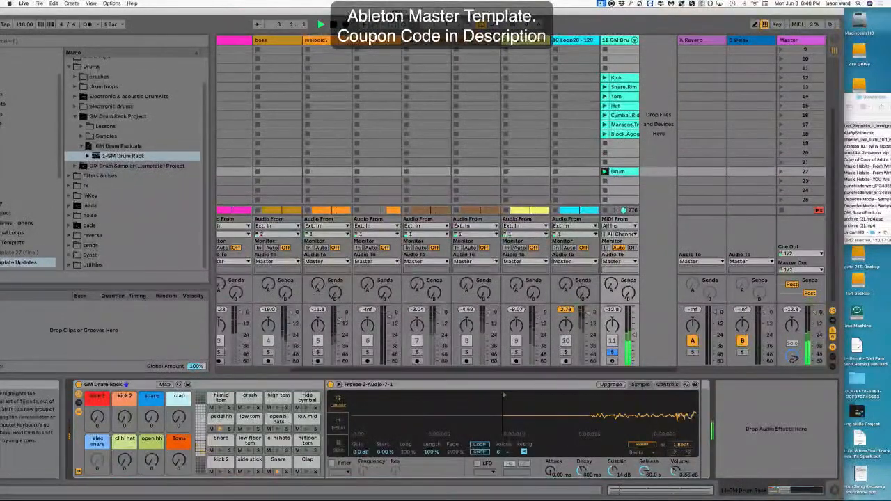
Switch between the GM Drum Rack's pad banks and select the pedal hh pad.
click(200, 453)
click(307, 398)
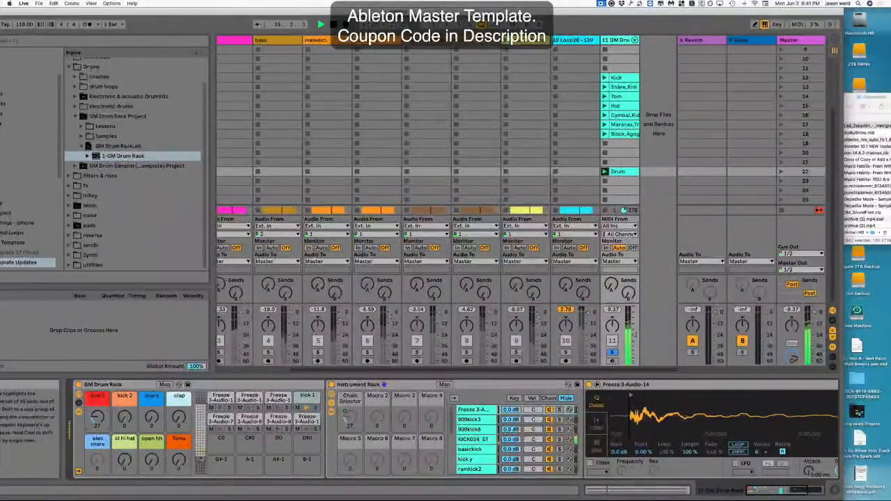
click(202, 453)
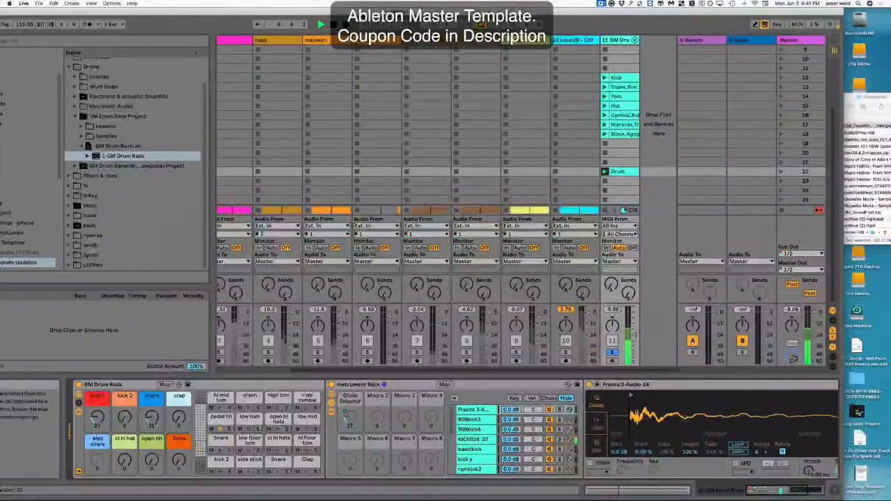
click(221, 417)
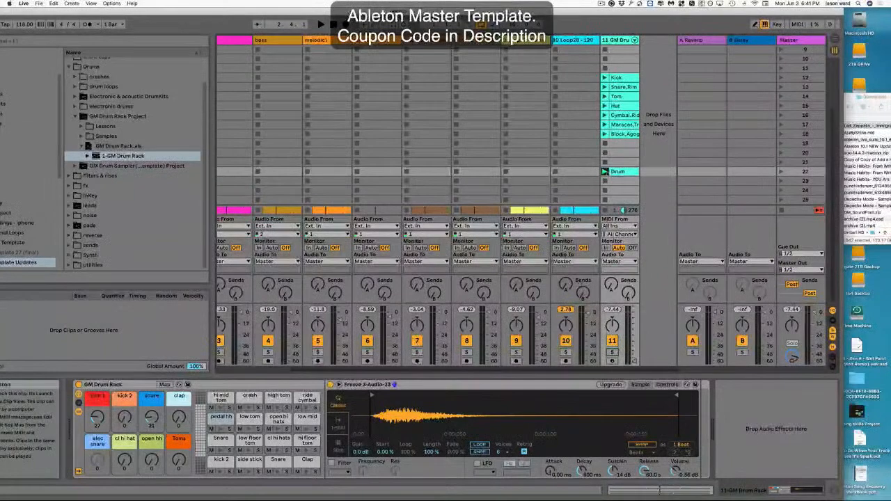
Start playback and raise the GM Drum track's volume slightly.
key(space)
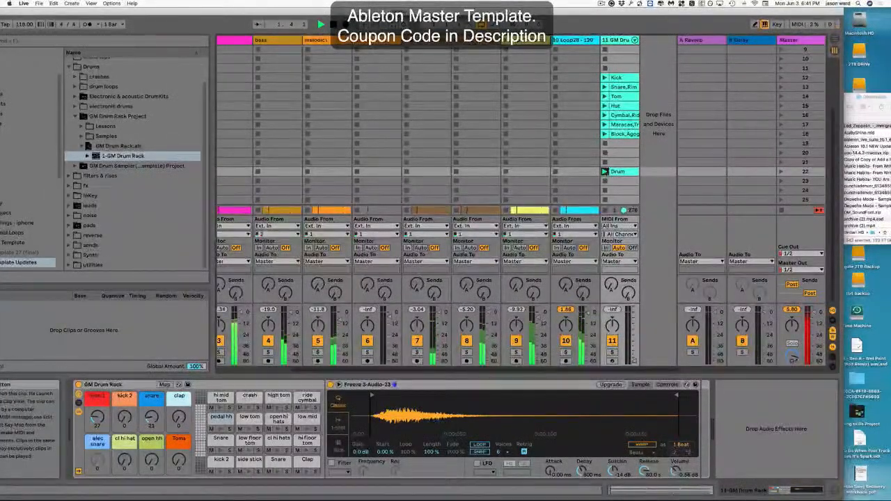
drag(633, 361, 634, 332)
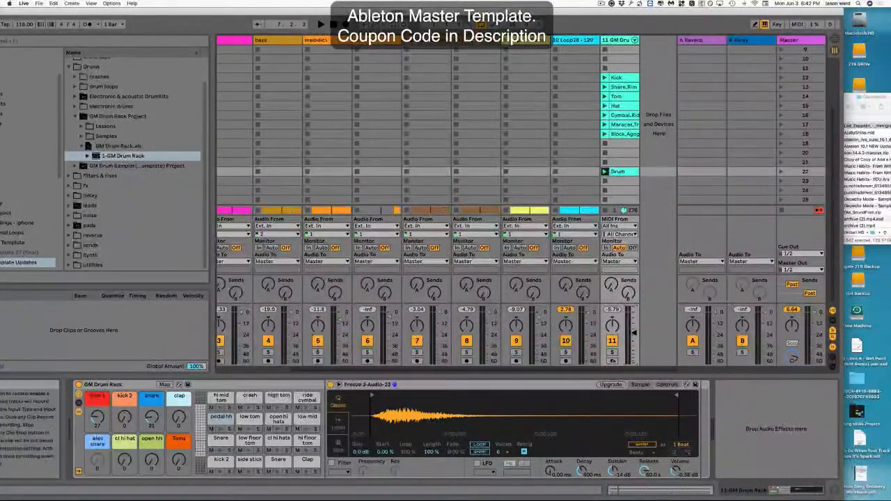
key(Tab)
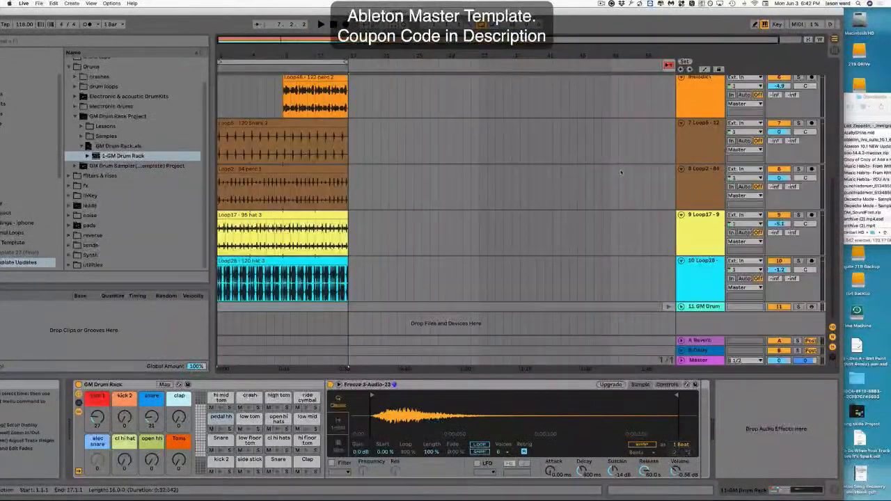
key(Tab)
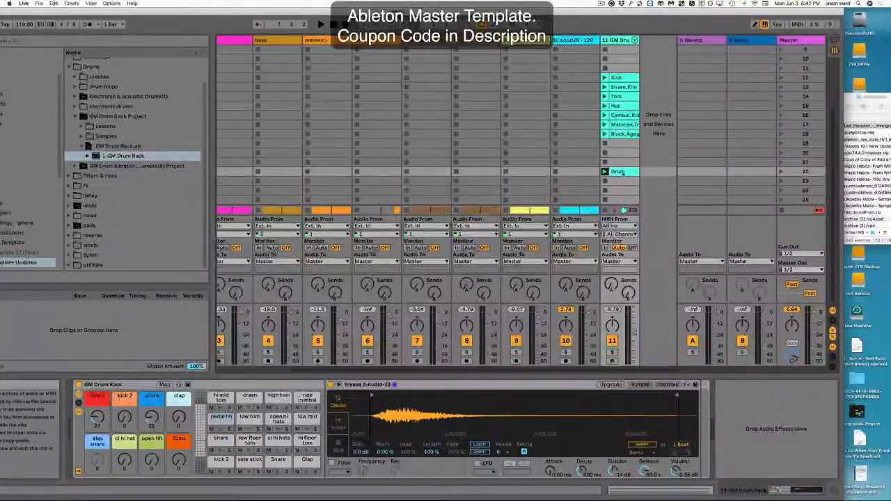
Select the Drum clip on the GM Drum track and delete it.
double_click(619, 173)
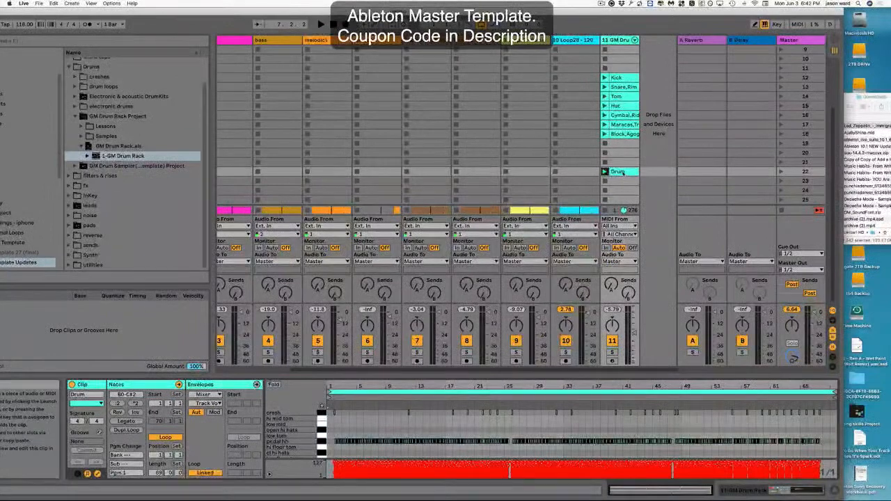
key(Delete)
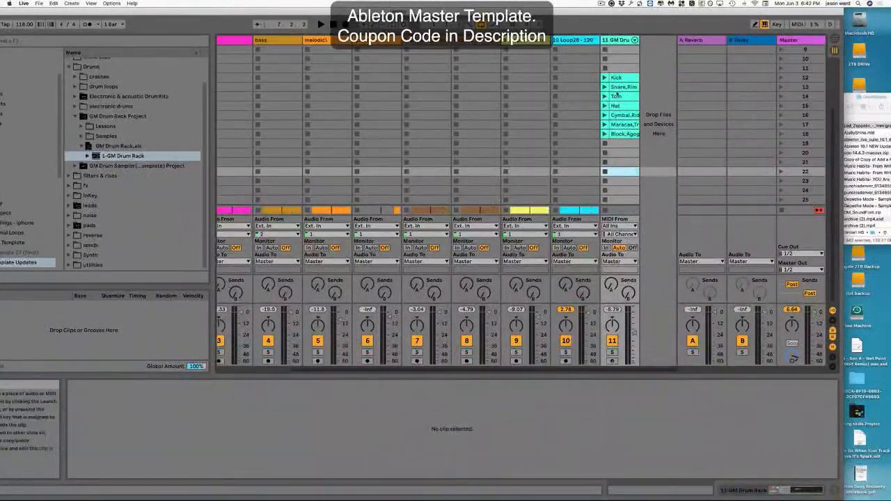
click(612, 353)
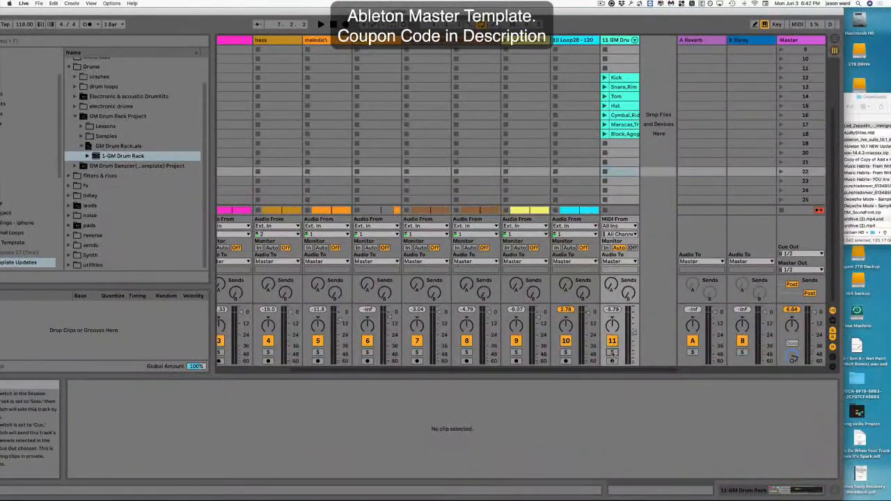
Launch the Kick clip, start playback and nudge the track's volume.
click(612, 77)
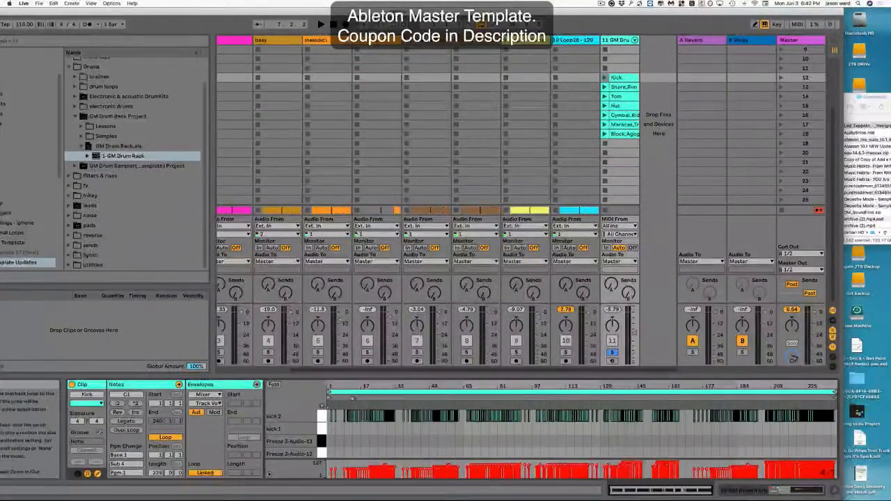
key(space)
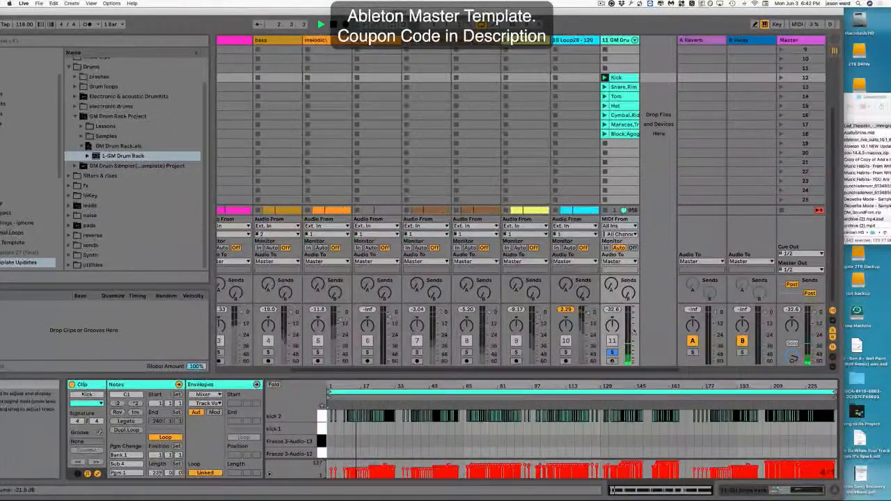
drag(634, 329, 634, 326)
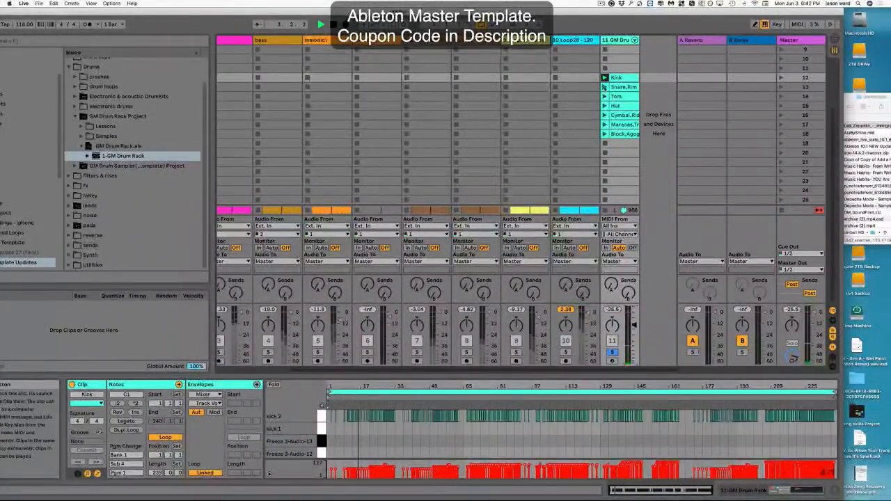
Launch the Snare,Rim, Tom and Hat clips in turn and scrub within the Hat clip.
click(605, 87)
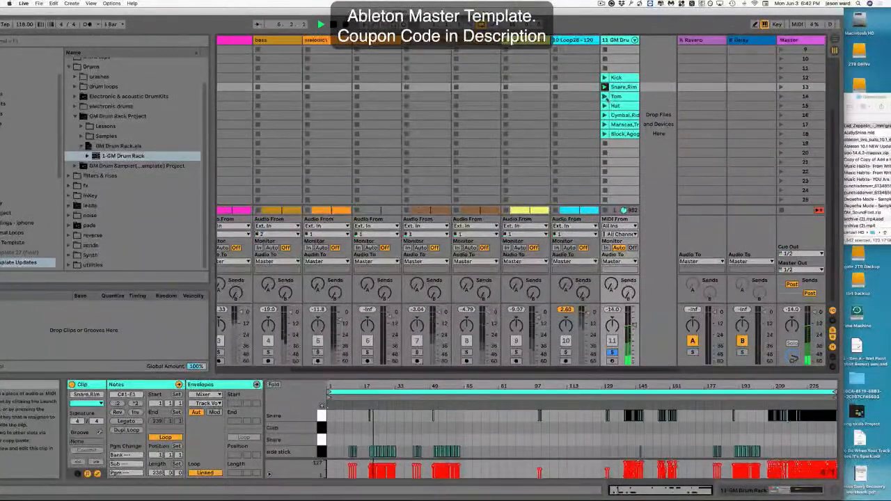
click(620, 97)
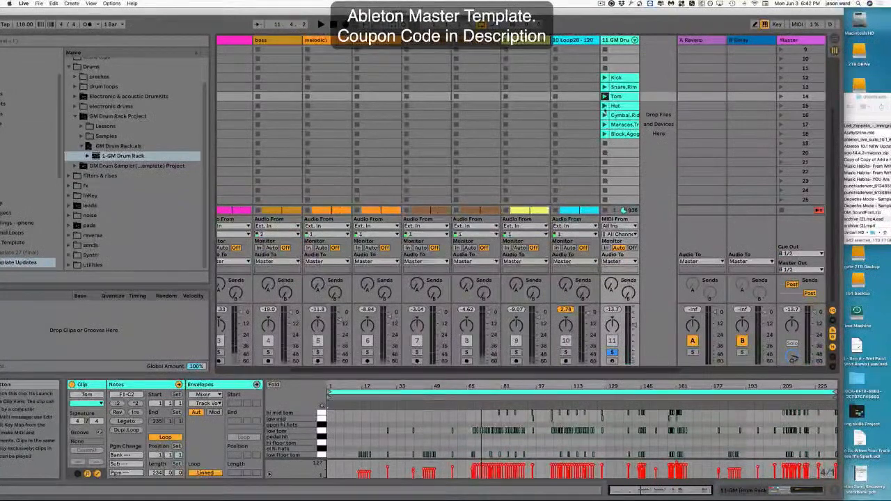
click(605, 106)
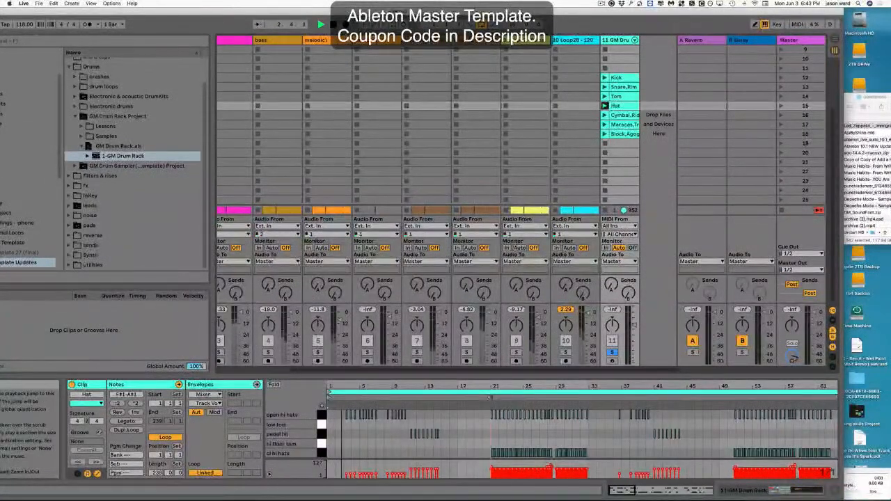
click(490, 398)
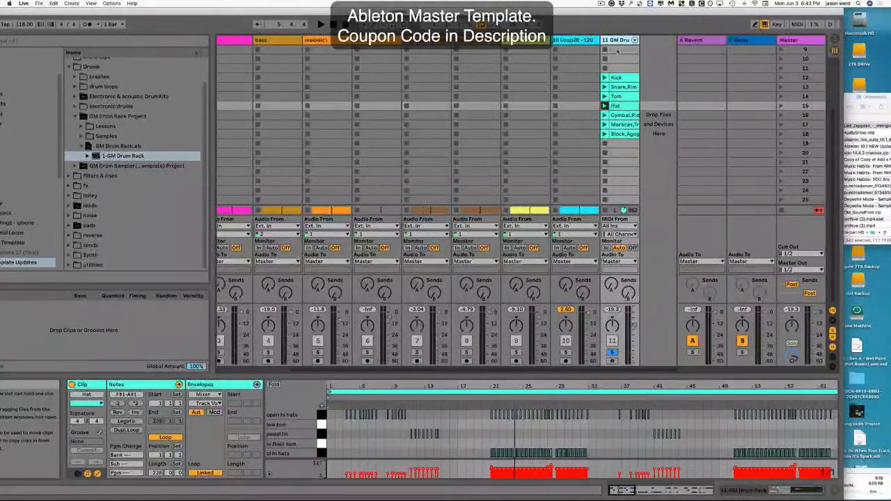
Return from Finder, select the GM Drum track and delete it from the set.
click(844, 126)
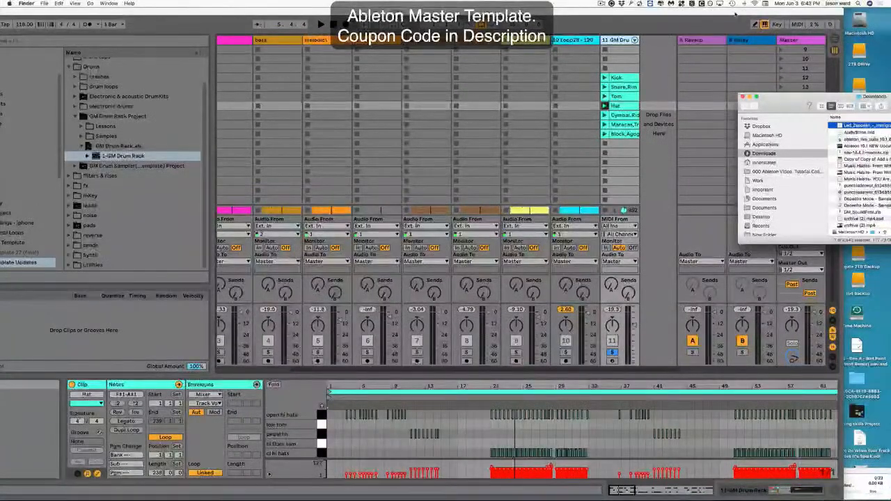
click(616, 40)
click(616, 40)
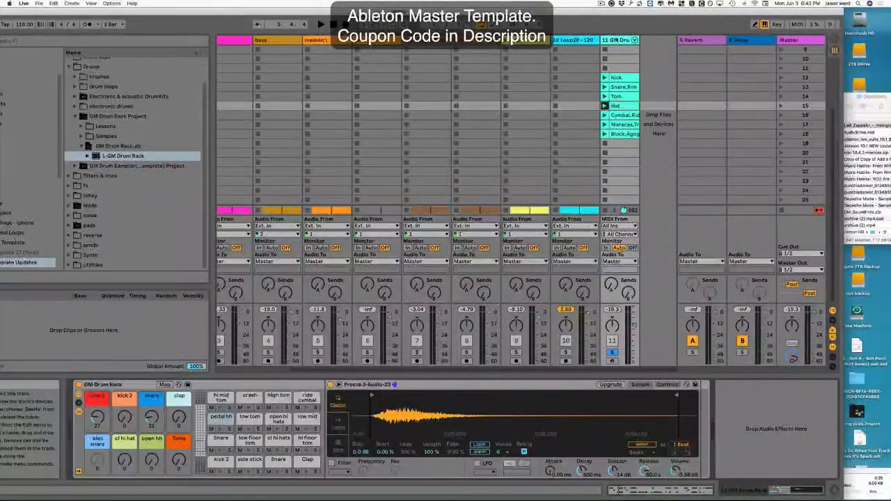
key(Delete)
Open the electronic drums folder's Electronic Drums Project and load Electronic Drums.adg onto a new track.
click(82, 147)
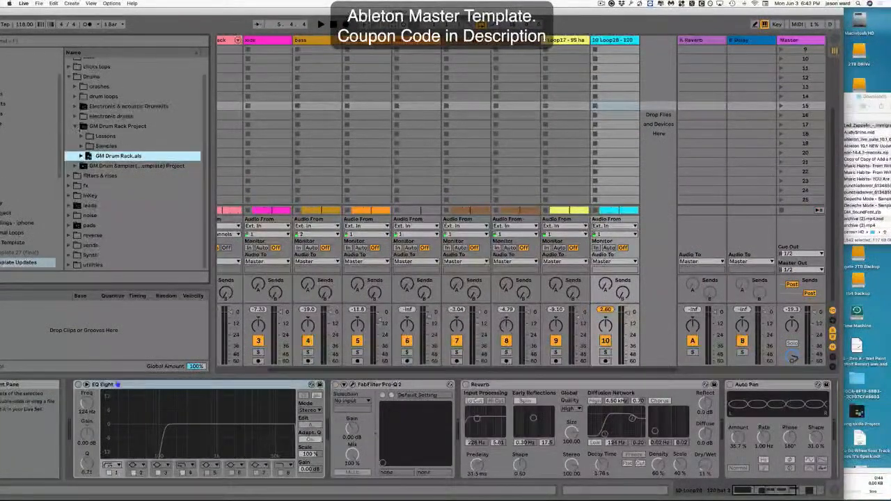
click(74, 128)
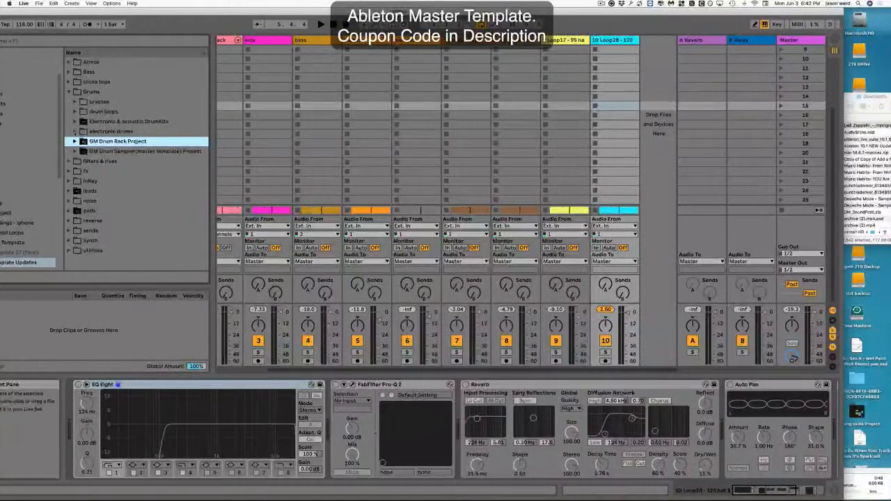
click(74, 131)
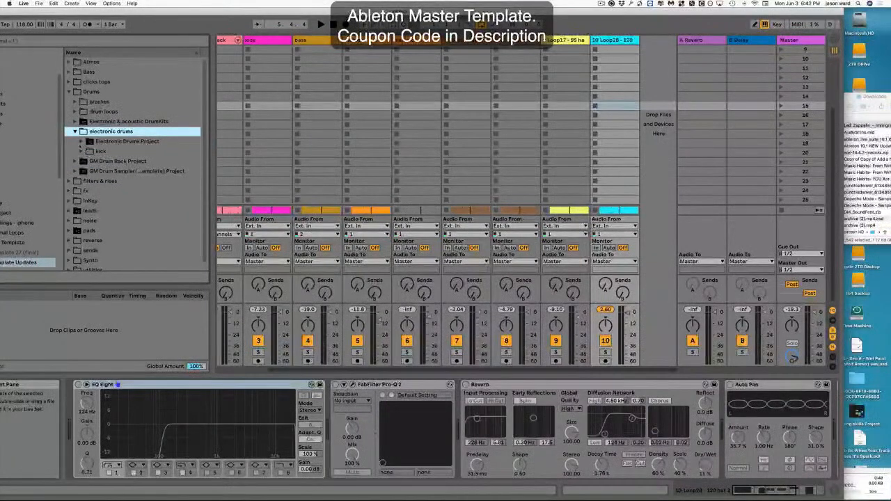
click(81, 142)
click(104, 161)
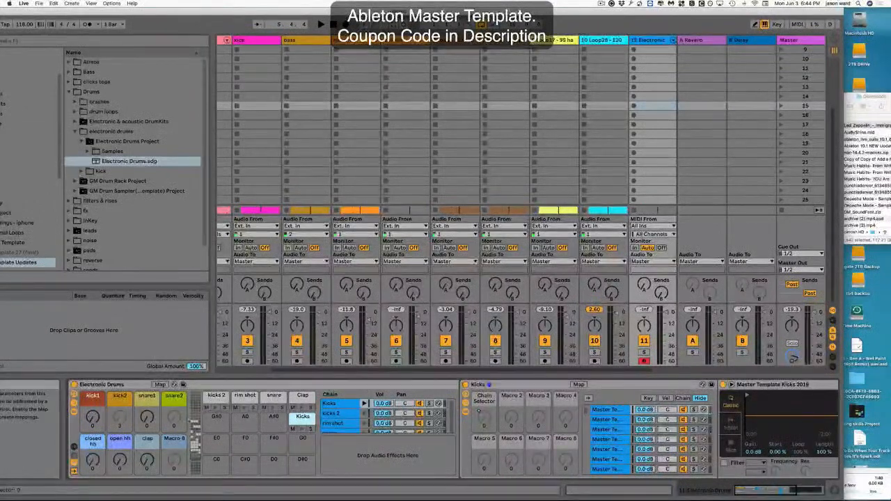
Trigger a pad and step through the Electronic Drums rack's pads to the Kicks pad.
key(a)
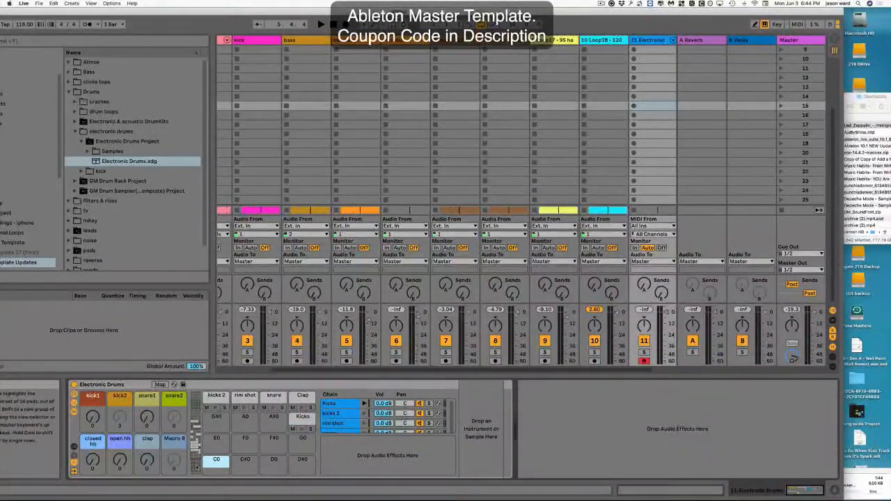
key(Up)
key(Up)
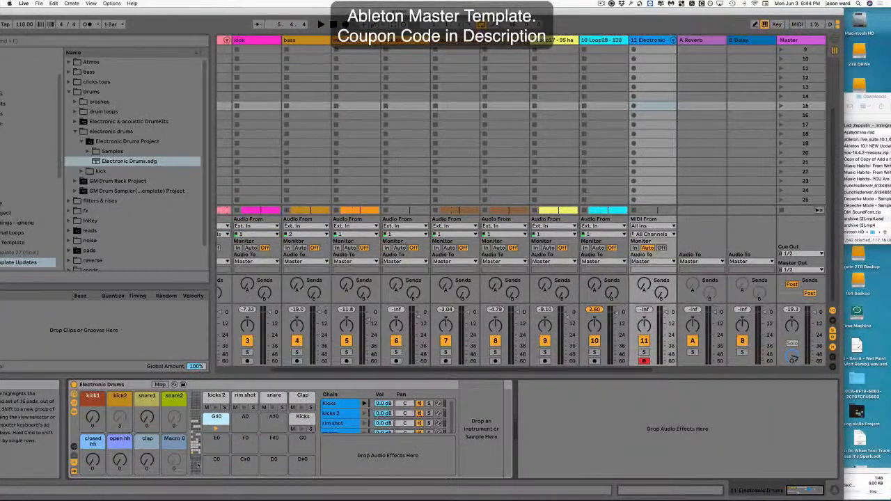
key(Right)
key(Right)
key(Right)
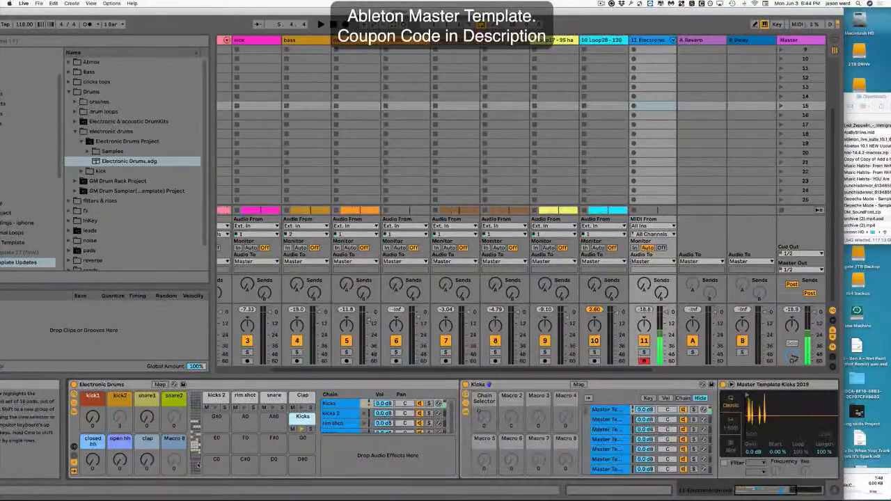
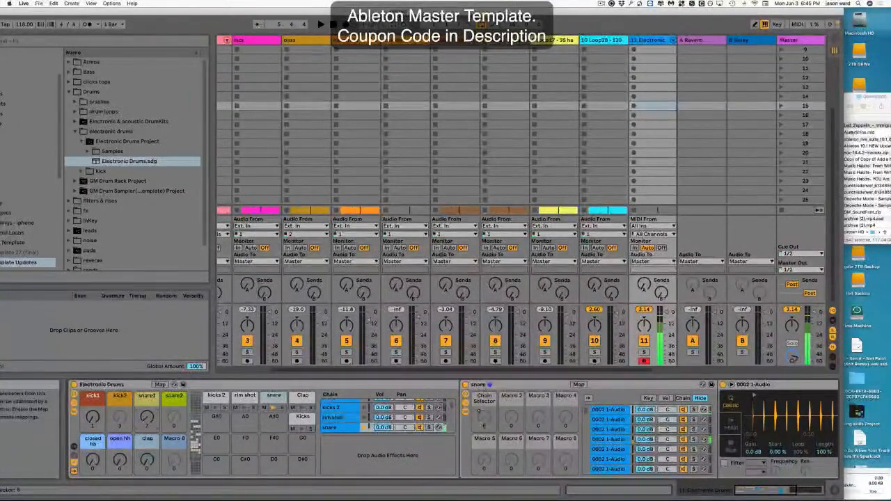
Sweep the snare1 macro up and down to switch the snare rack's chain selector.
drag(483, 416, 483, 415)
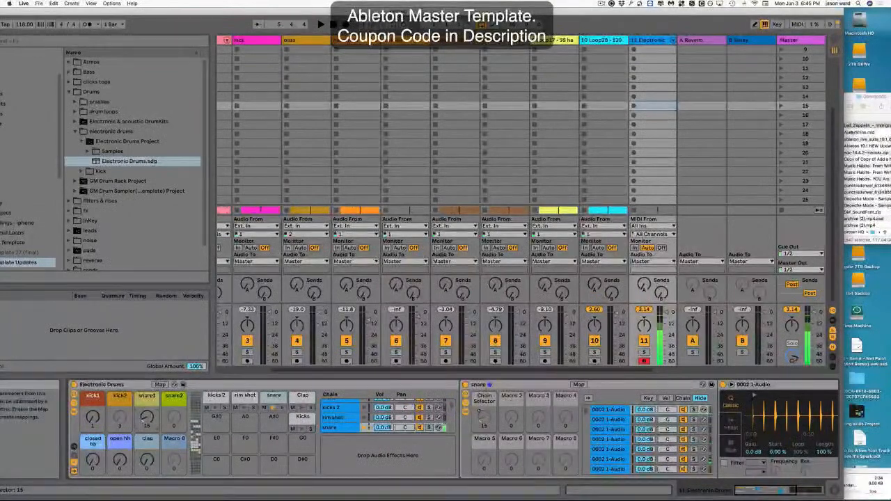
drag(147, 418, 147, 415)
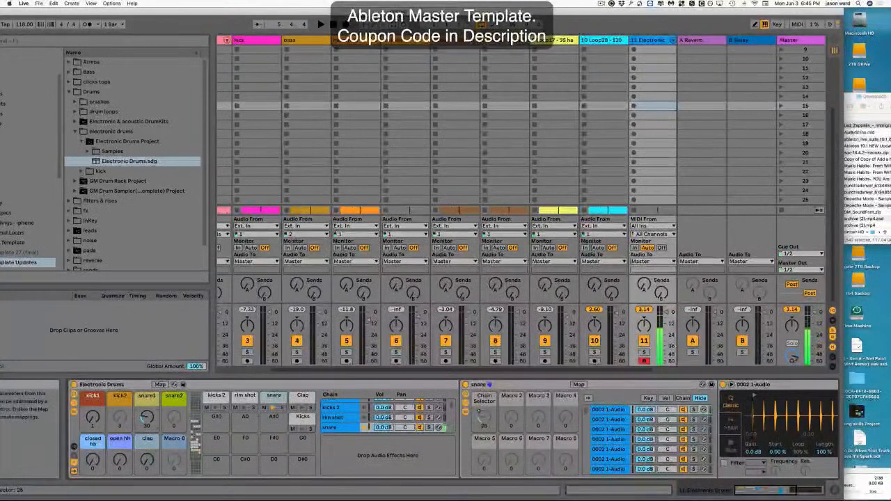
drag(147, 415, 147, 392)
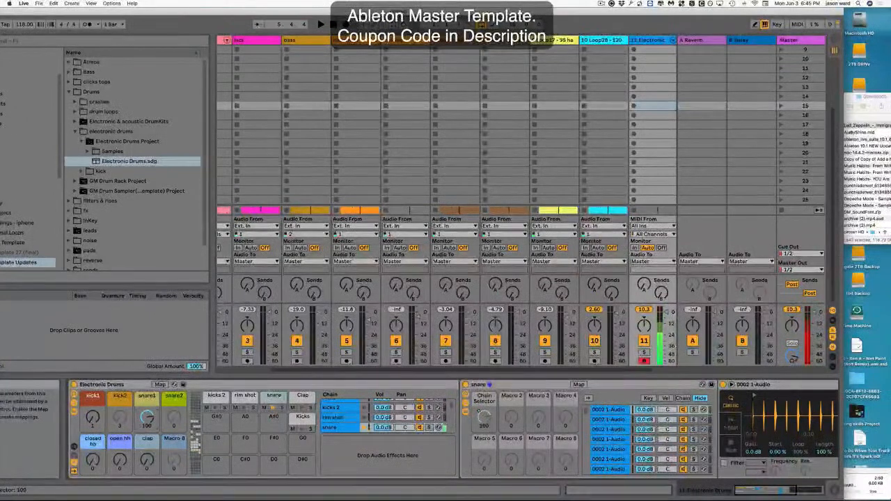
drag(147, 416, 147, 446)
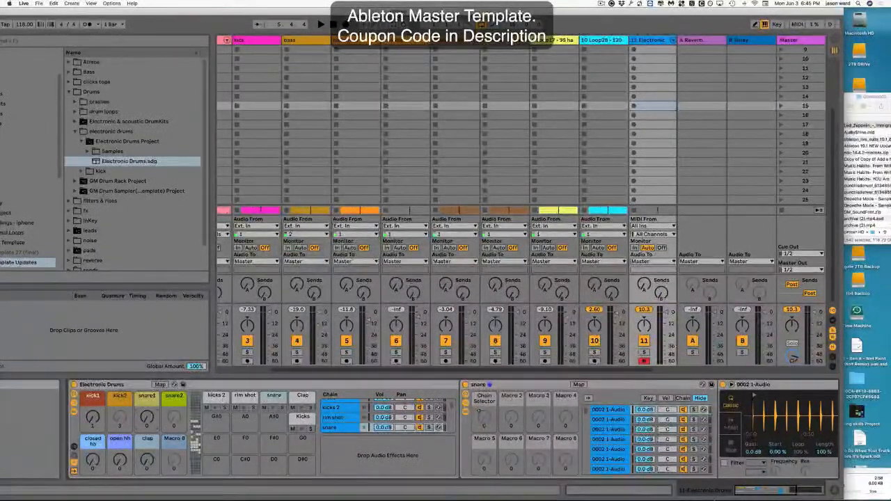
Select the Kicks chain of the Electronic Drums rack and step through the sample chains inside it.
scroll(348, 421, up, 1)
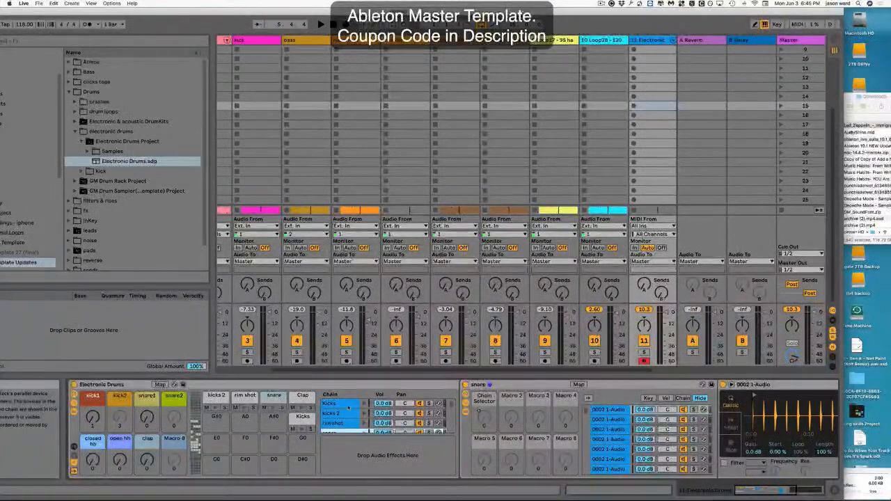
click(347, 404)
click(610, 413)
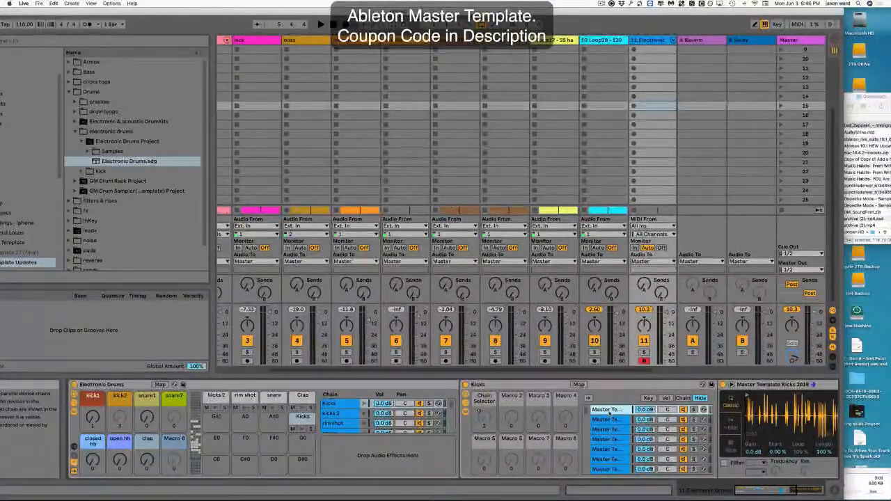
key(Down)
key(Down)
key(Down)
key(Down)
key(Down)
key(Down)
key(Down)
key(Down)
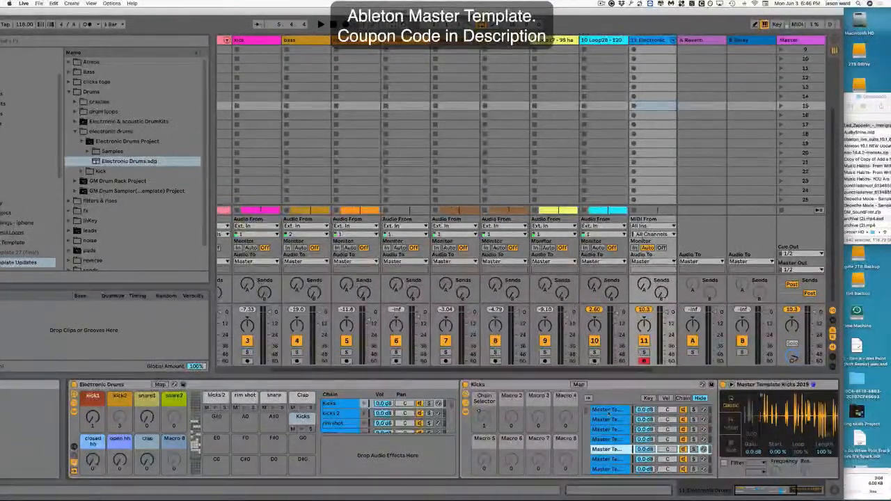
key(Down)
key(Down)
key(Down)
key(Down)
key(Down)
key(Down)
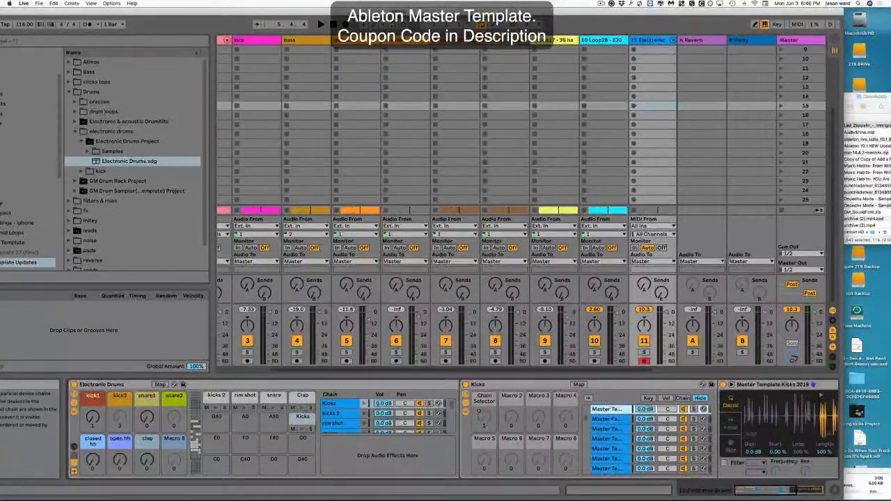
Browse the Kicks, kicks 2 and rim shot chains of the Electronic Drums rack.
scroll(610, 422, down, 2)
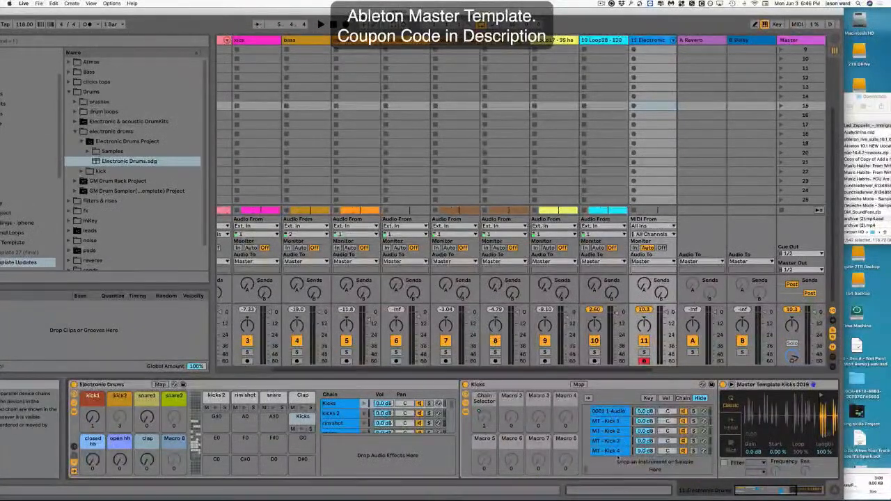
scroll(616, 452, up, 5)
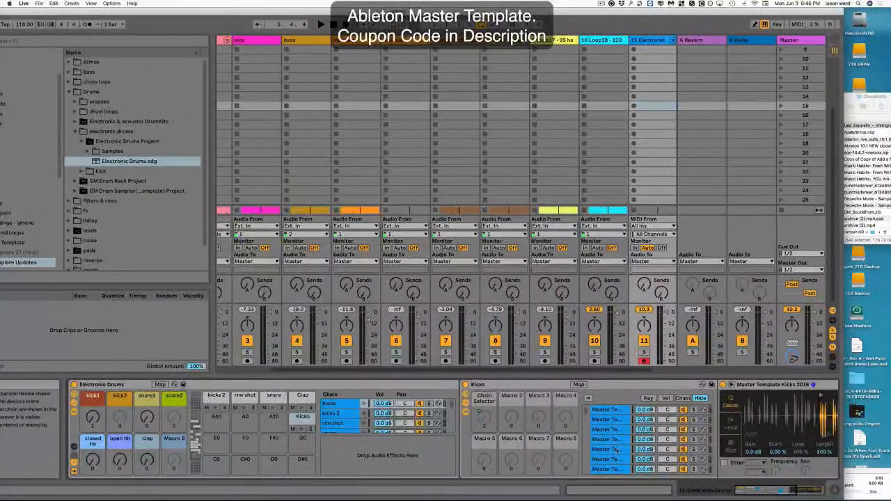
click(611, 411)
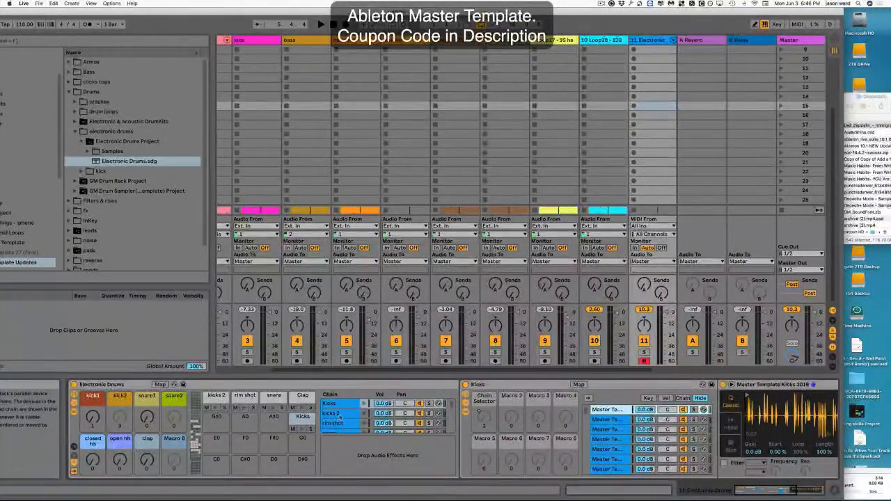
click(338, 415)
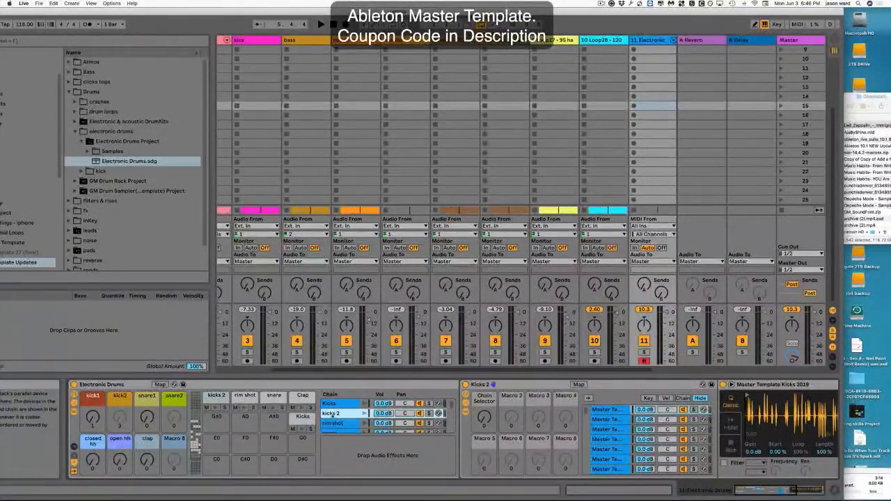
click(331, 404)
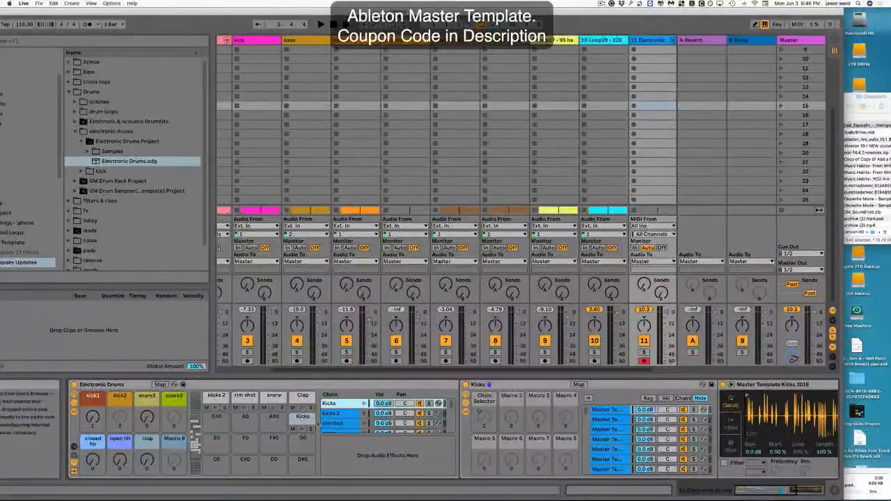
click(334, 423)
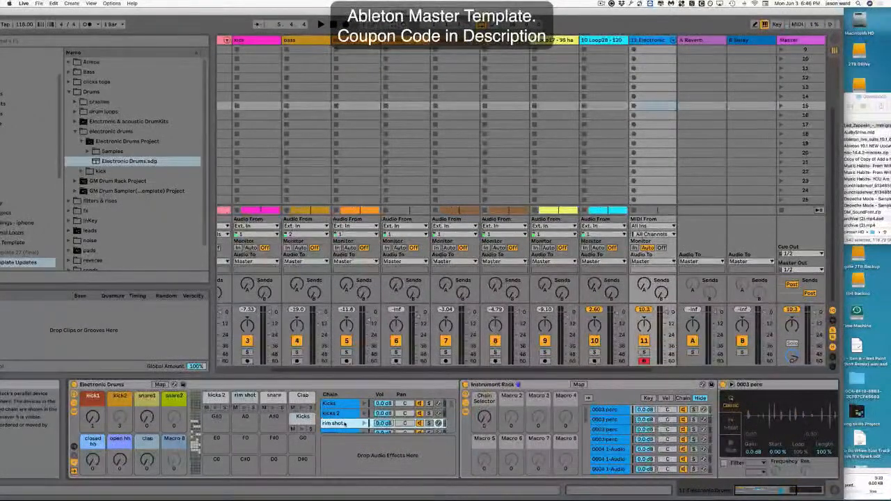
Inspect the snare and Clap chains and the sample chains inside each of them.
scroll(345, 424, down, 2)
click(341, 420)
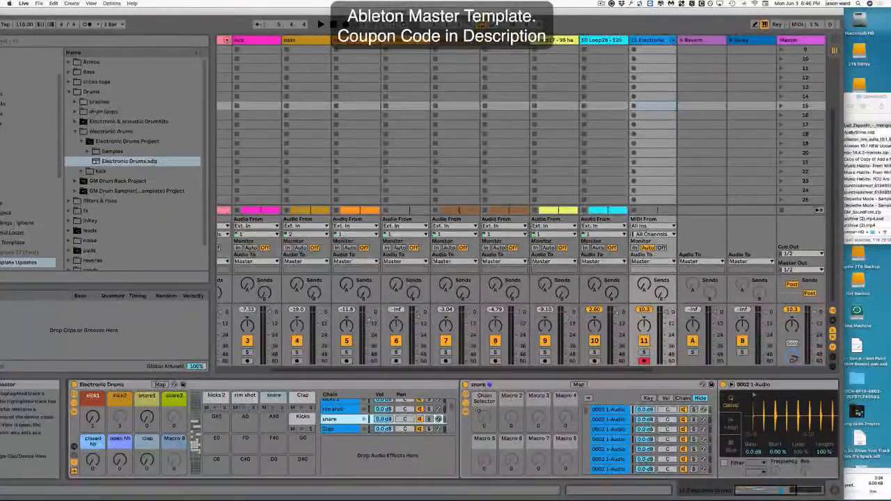
click(604, 430)
scroll(605, 435, down, 5)
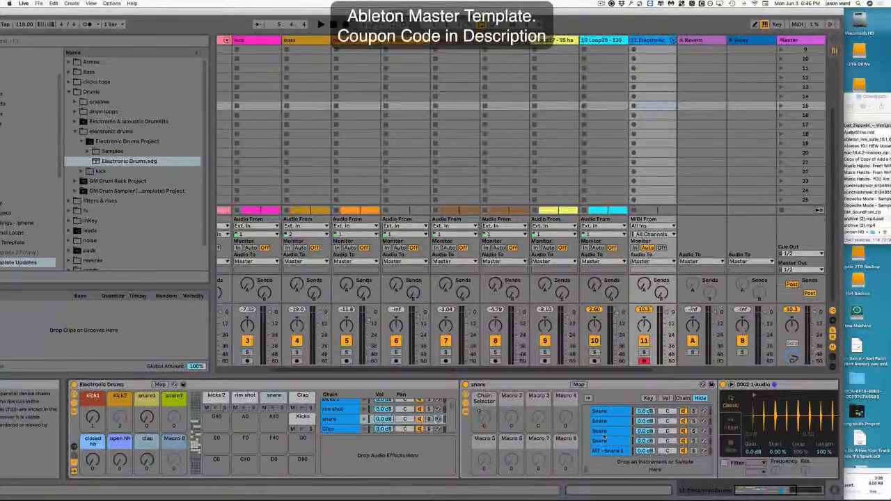
scroll(603, 435, up, 5)
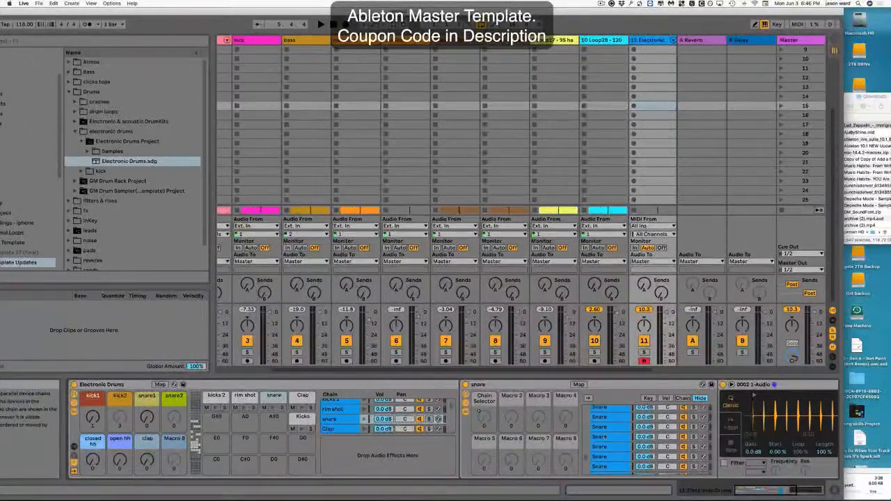
click(341, 429)
click(606, 429)
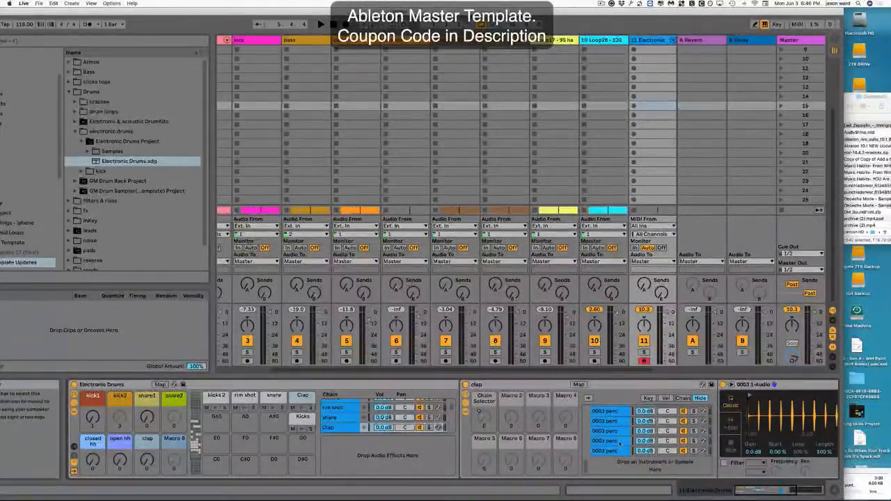
Scroll through the rack's chain list and select the closed hh chain.
scroll(606, 435, down, 5)
scroll(404, 419, up, 5)
scroll(341, 421, down, 5)
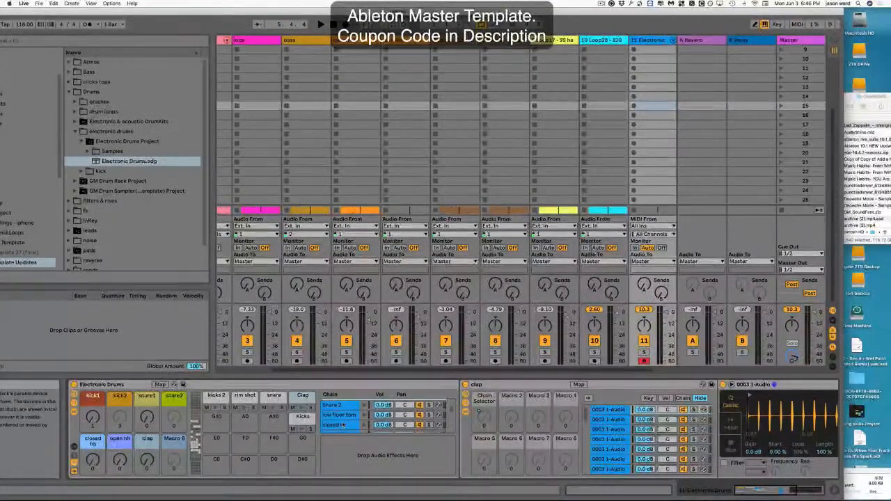
click(340, 415)
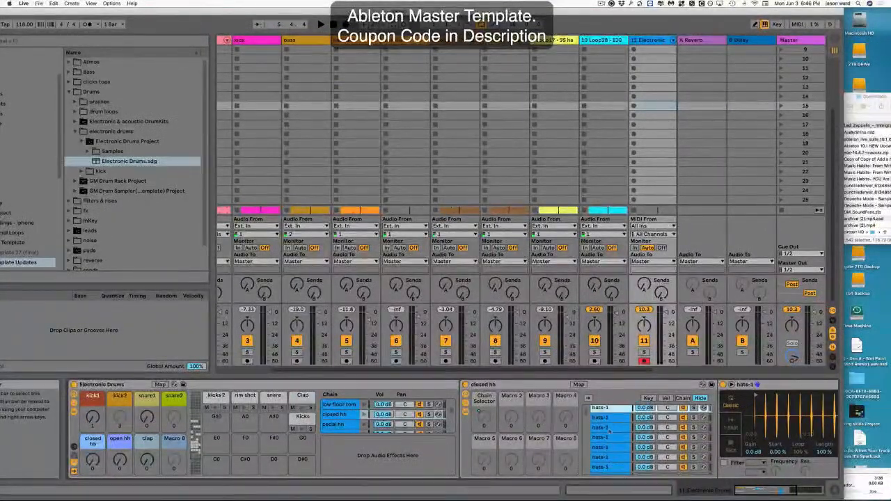
scroll(245, 440, up, 3)
scroll(252, 442, up, 4)
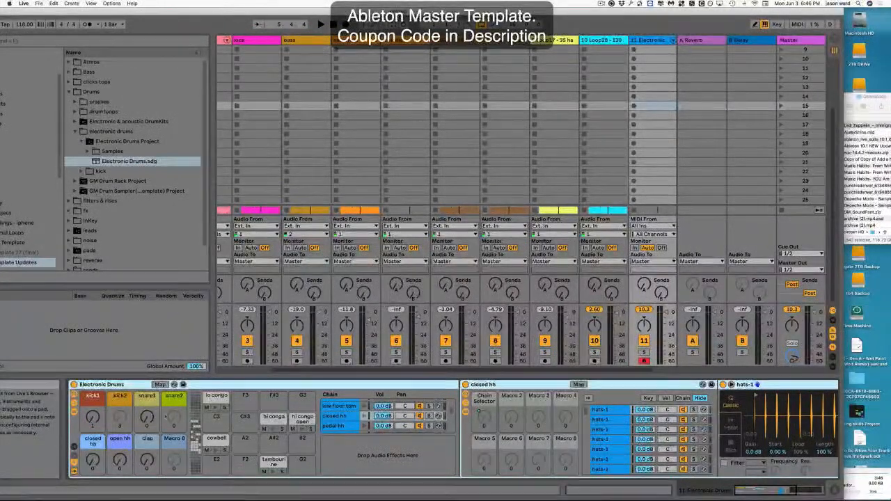
Expand the kick folder down to the clips of the kick rack patterns.als set's 1-MIDI track.
click(130, 384)
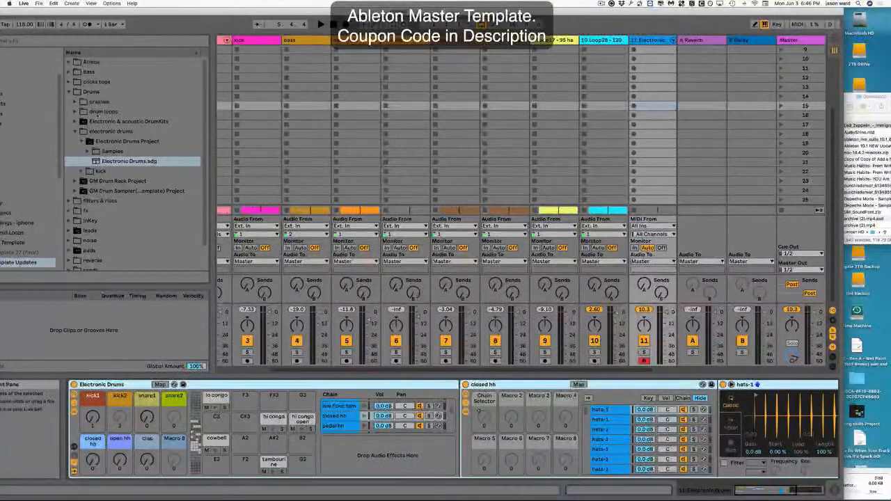
click(81, 171)
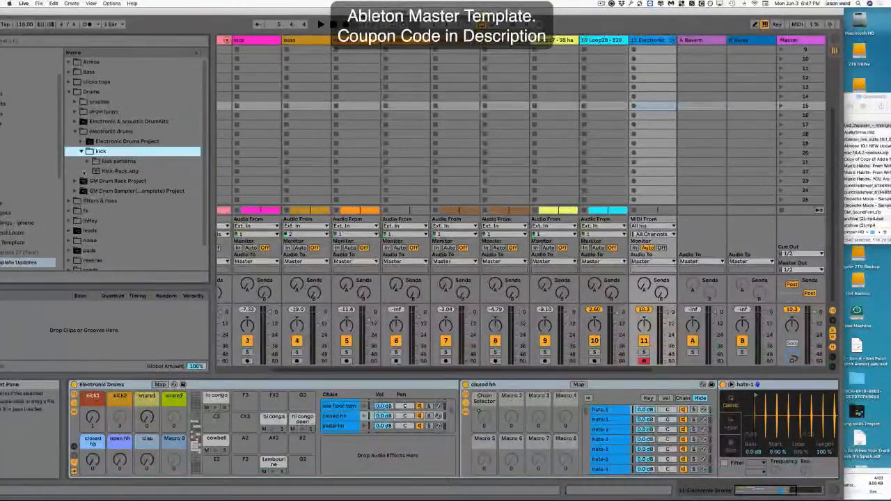
click(87, 161)
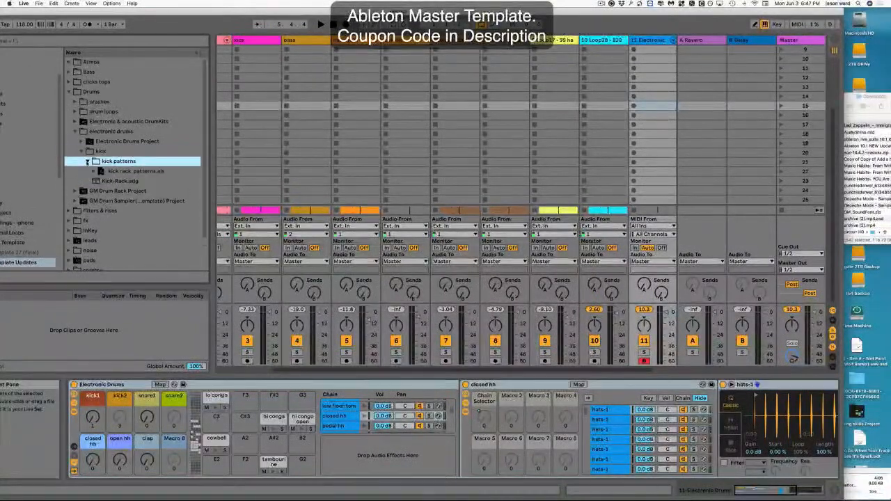
click(93, 170)
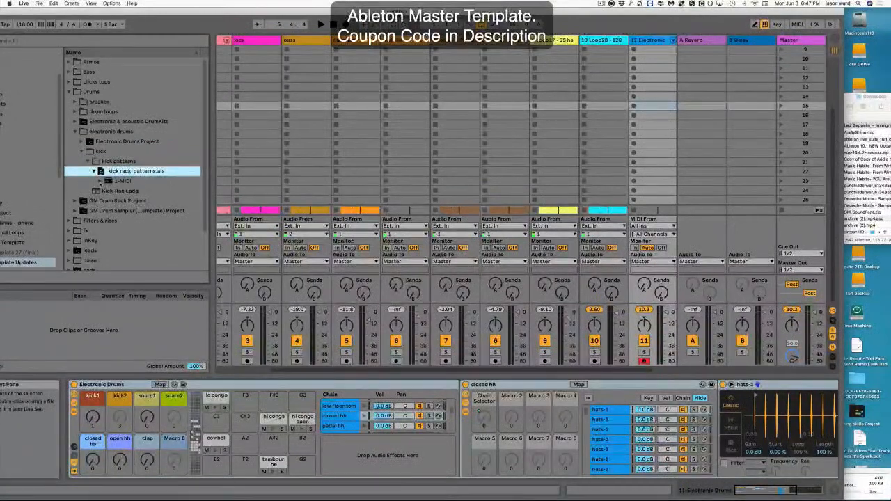
click(100, 181)
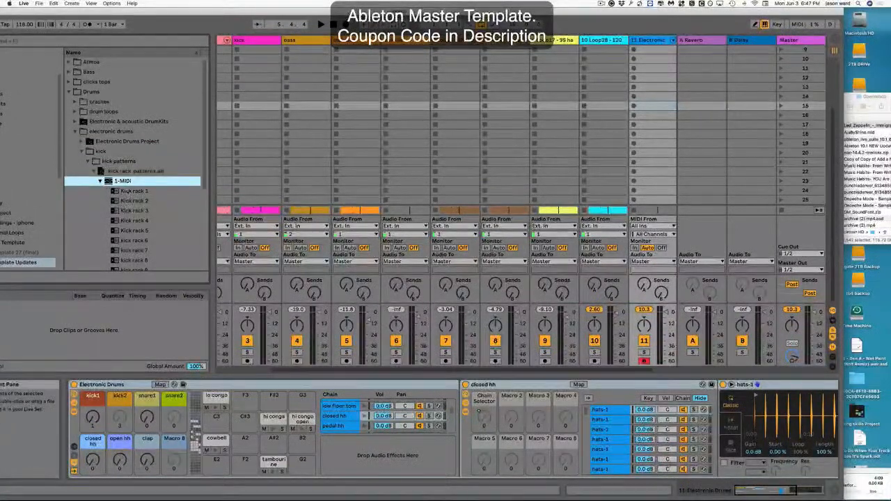
Turn on browser preview and preview the kick rack 1 clip.
drag(130, 13, 226, 13)
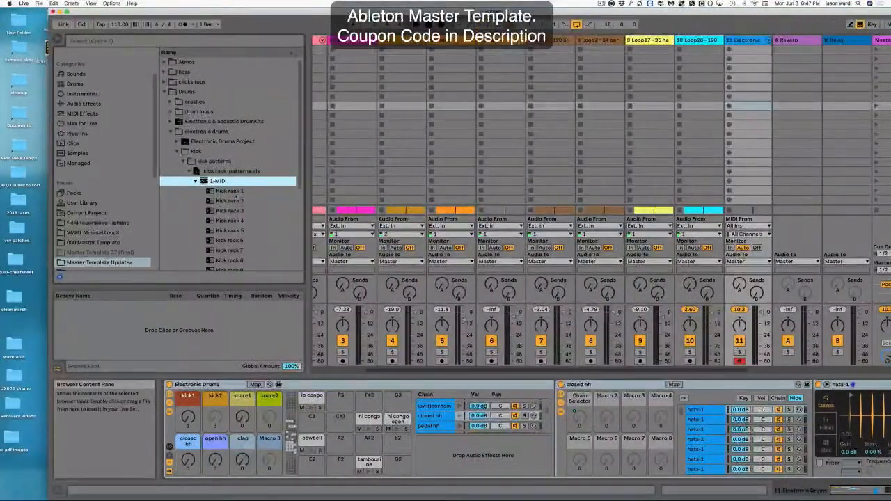
click(230, 191)
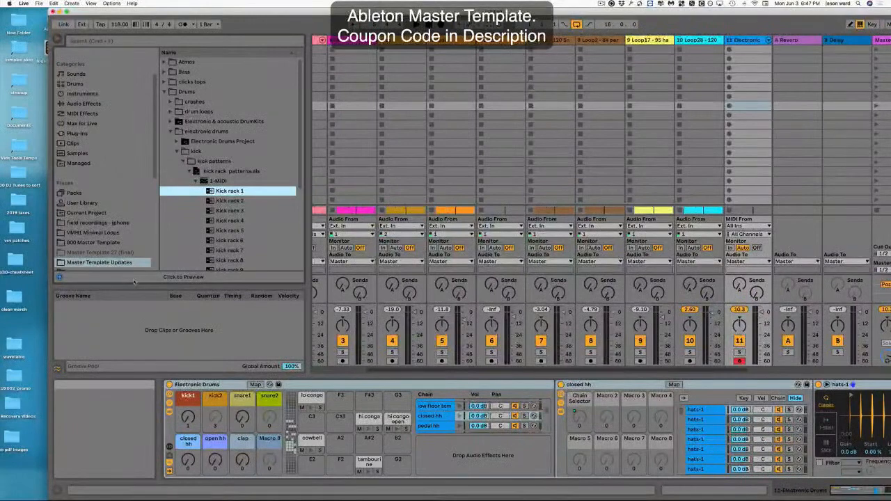
click(133, 280)
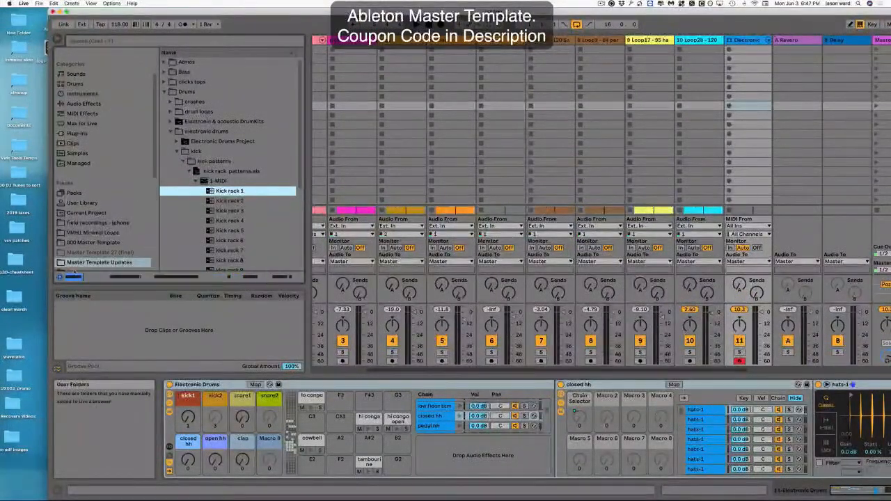
click(60, 278)
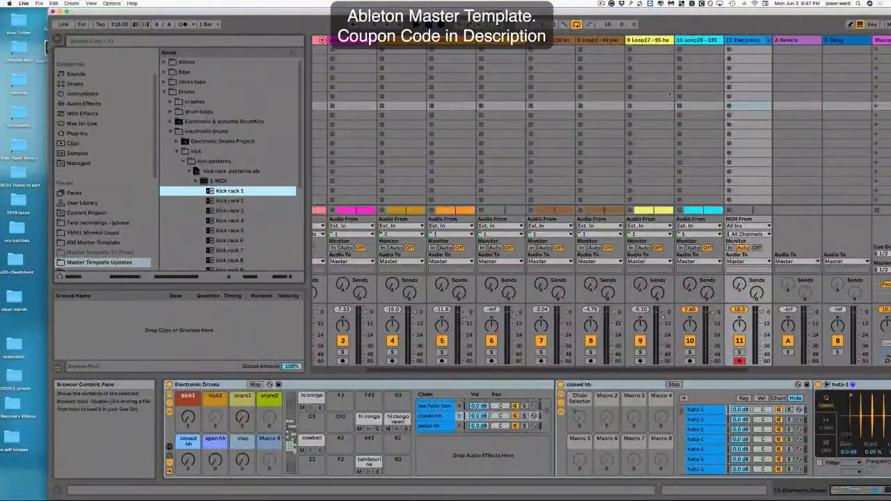
Add the kick rack 1 clip to the first clip slot of track 2.
scroll(733, 83, left, 1)
scroll(733, 84, left, 5)
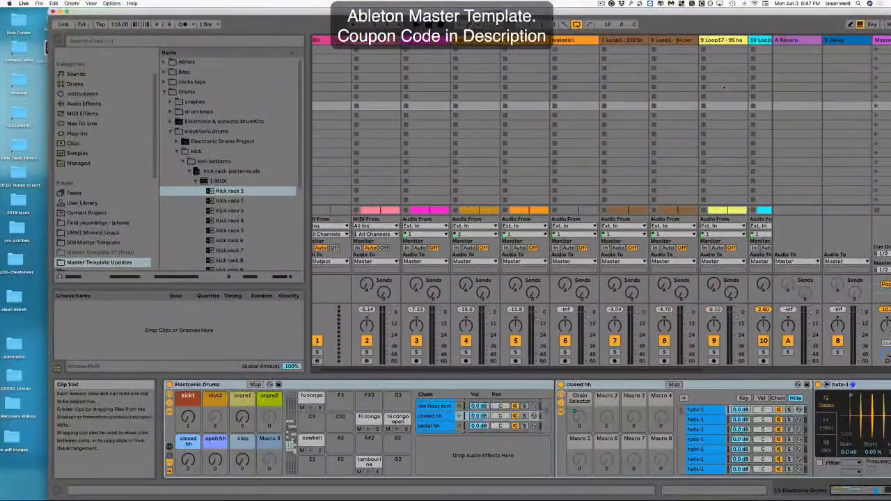
drag(229, 191, 374, 51)
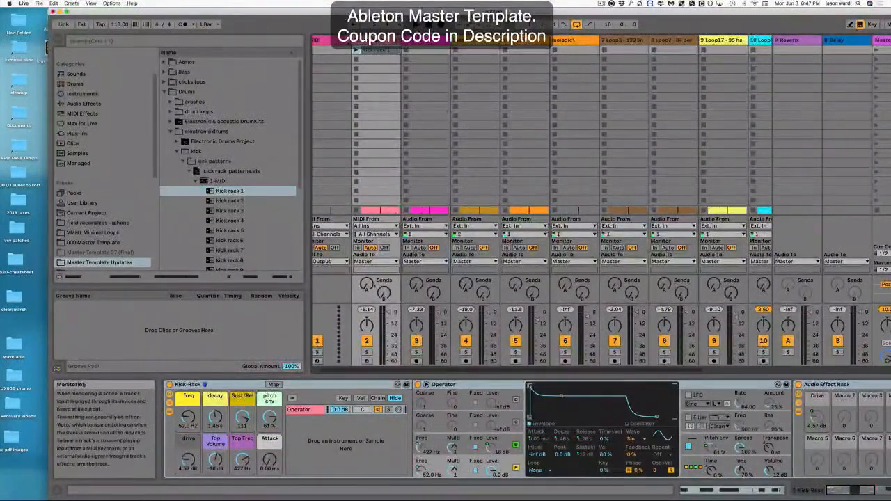
Solo track 2 and launch the kick rack 1 clip with its Kick-Rack.
click(366, 352)
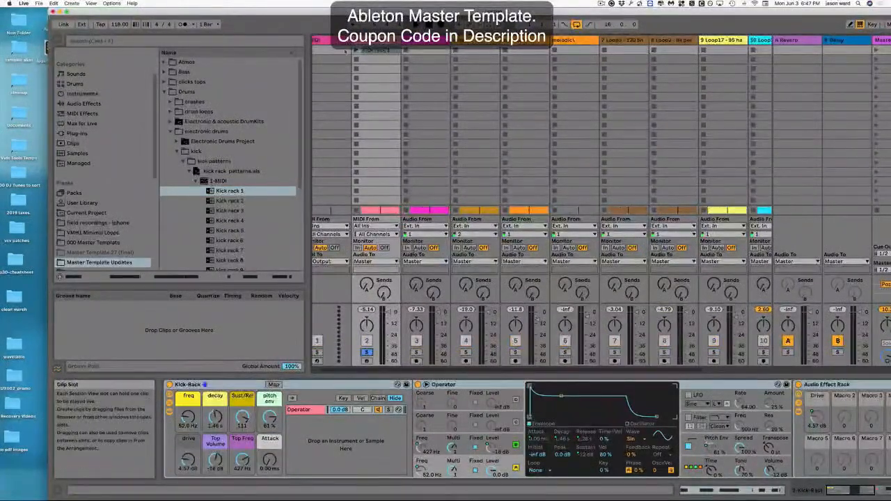
click(356, 51)
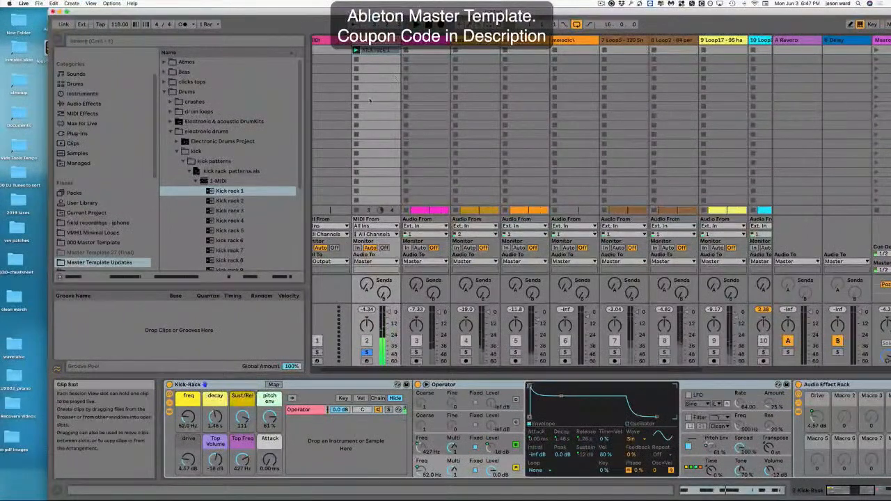
click(188, 384)
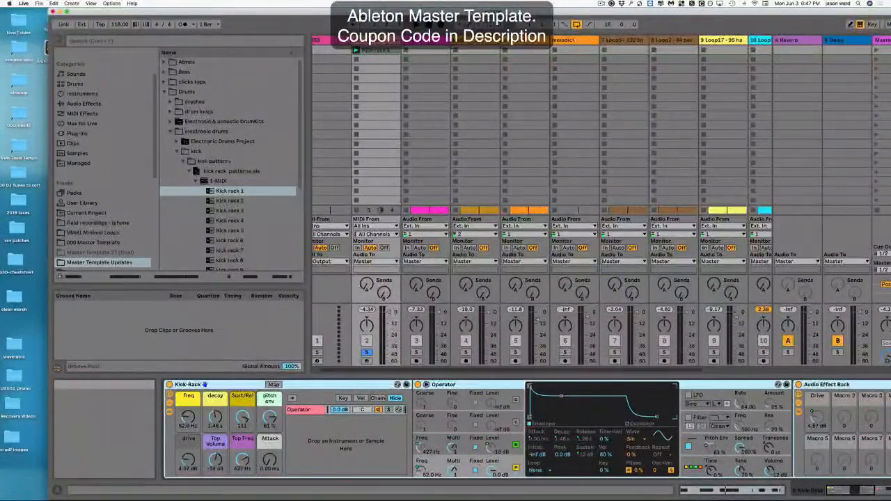
Collapse the kick, electronic drums and Drums folders in the browser.
click(189, 171)
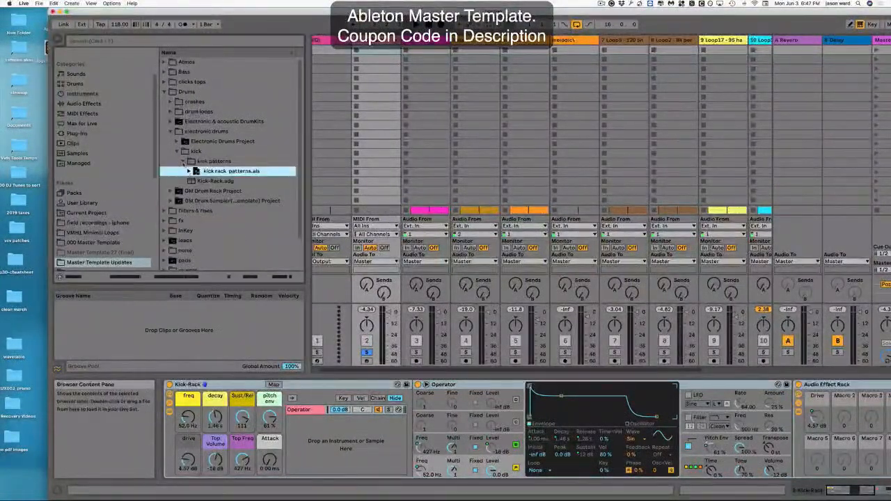
click(183, 162)
click(177, 151)
click(171, 132)
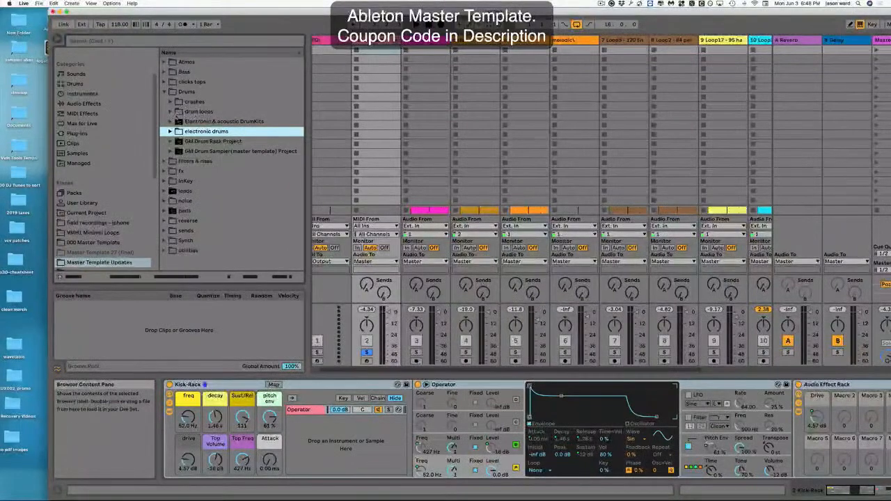
click(170, 122)
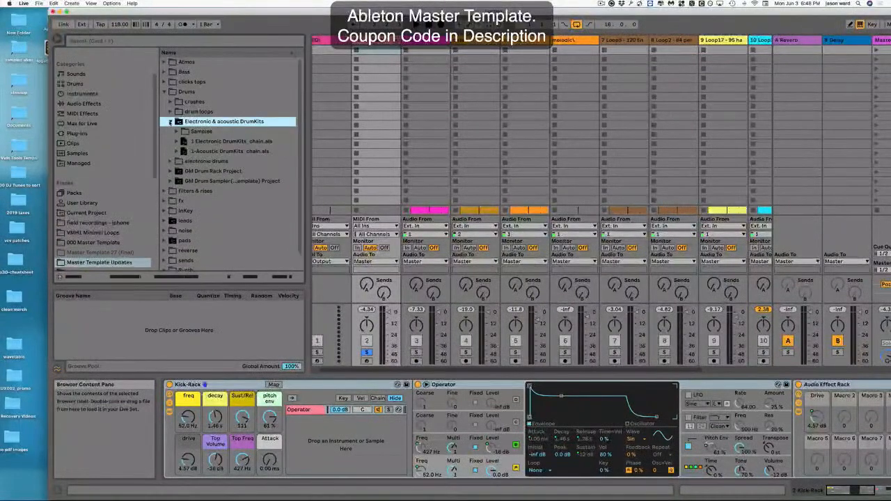
click(170, 122)
click(165, 92)
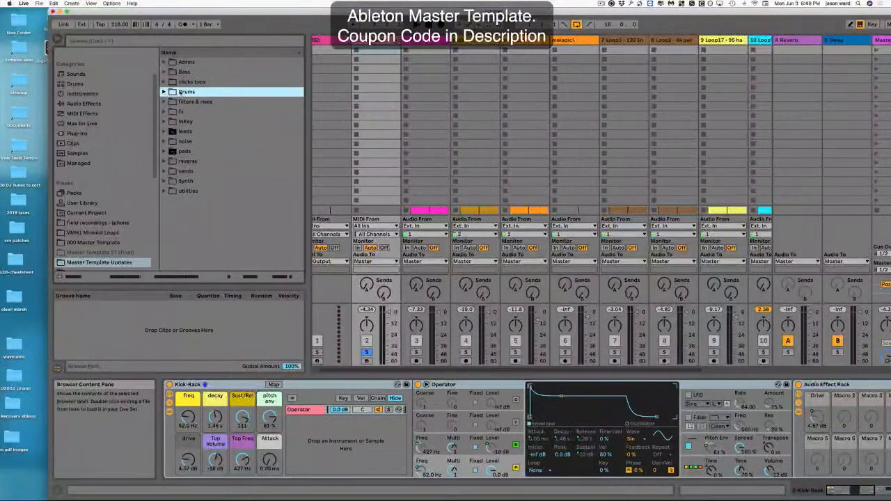